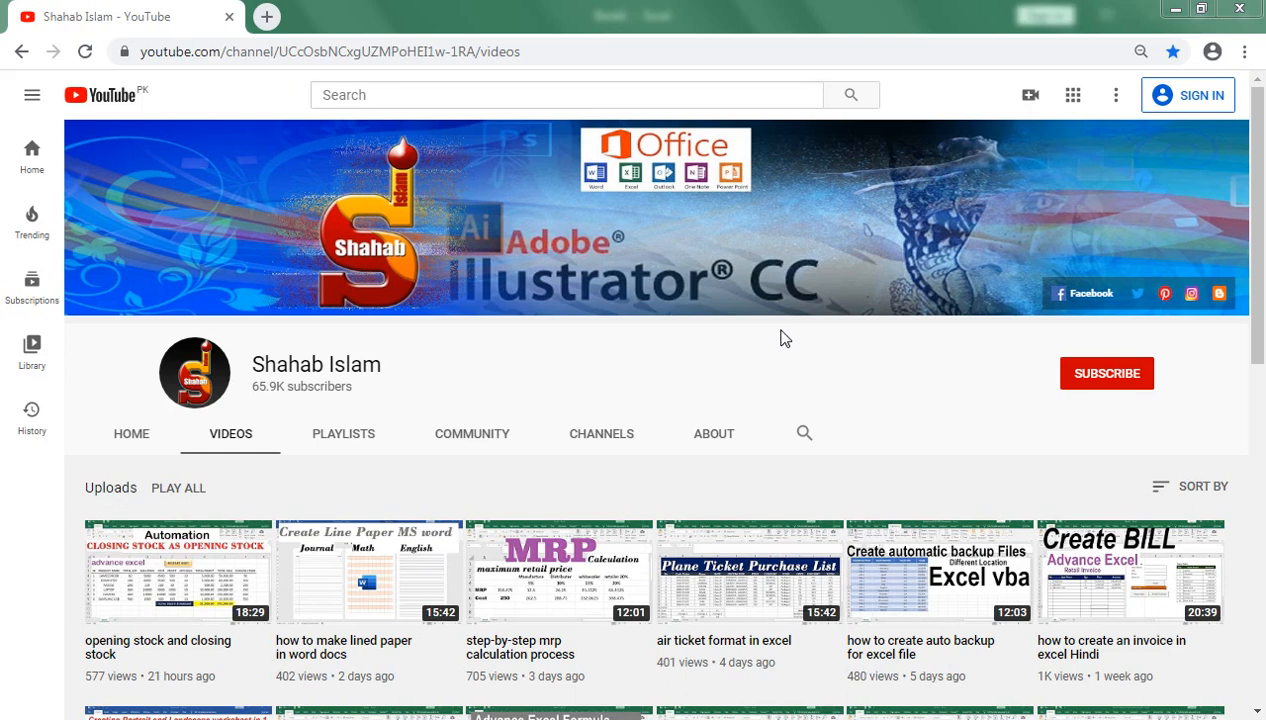
Switch to the RetrieveTableData2.xlsx workbook in Excel and examine the invoice table, highlighting its Tax column data.
{"action": "left_click", "coordinate": [373, 642]}
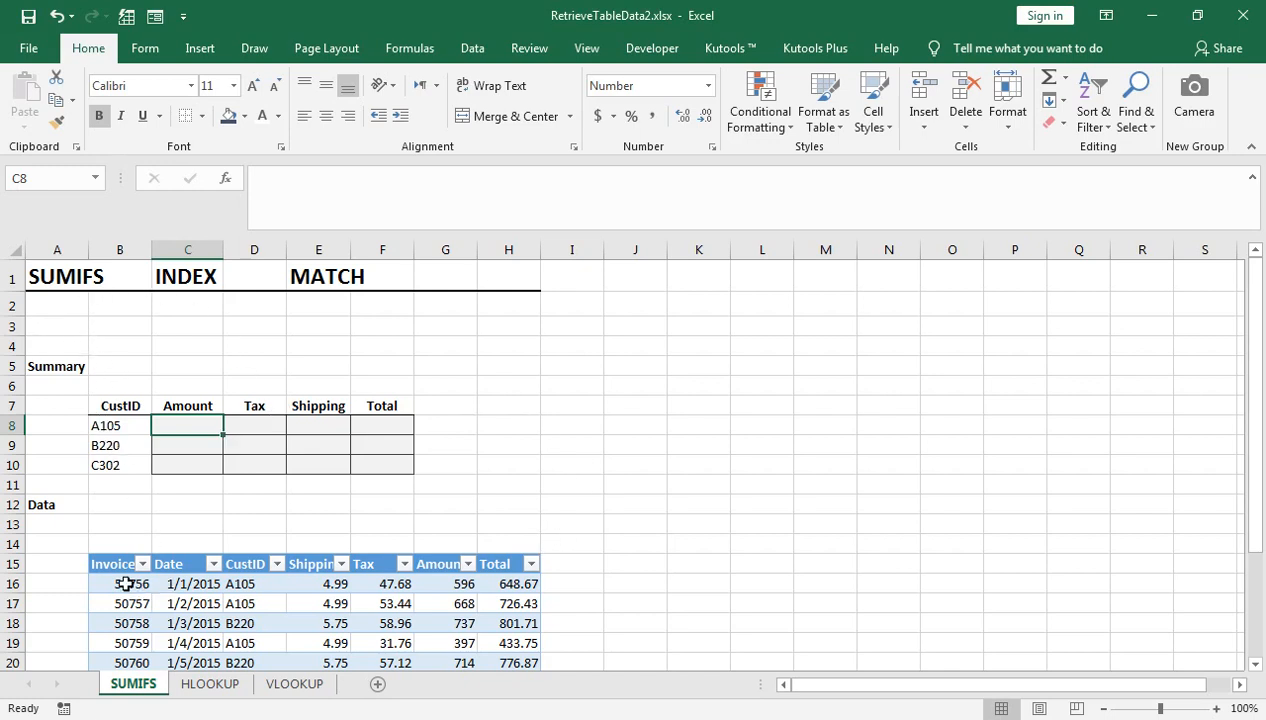
{"action": "scroll", "coordinate": [125, 585], "scroll_direction": "down", "scroll_amount": 1}
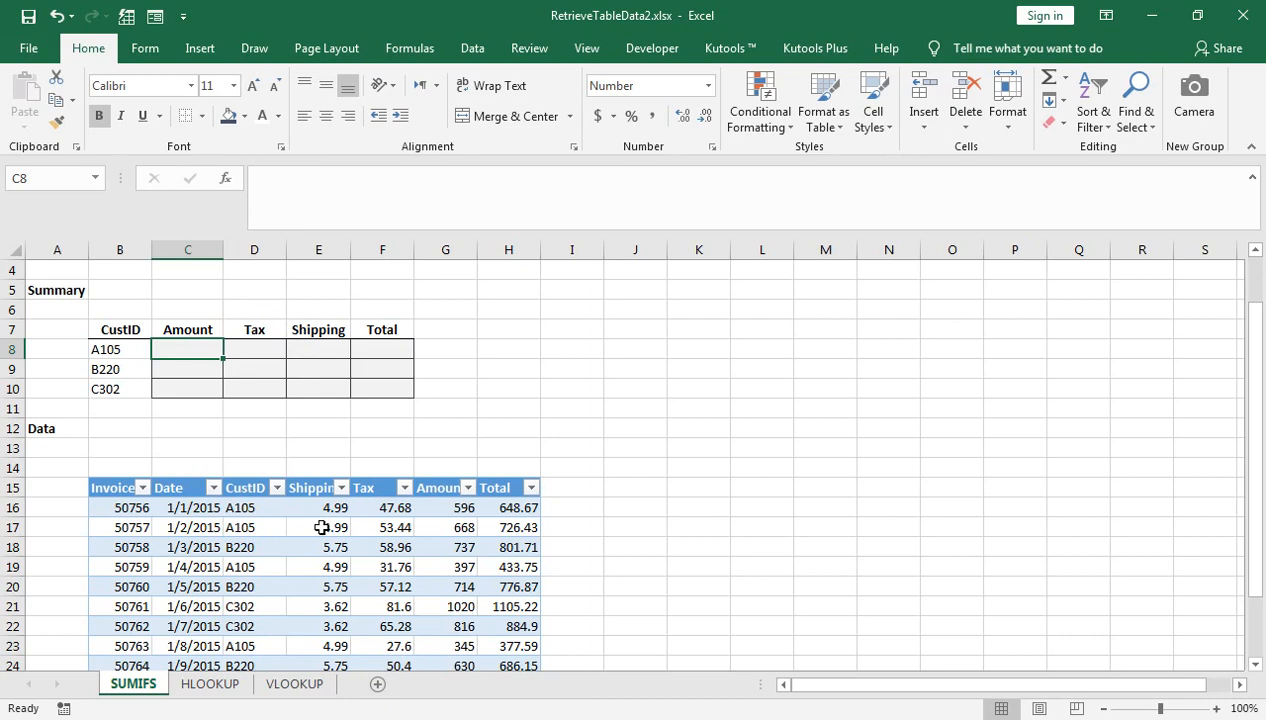
{"action": "left_click", "coordinate": [362, 485]}
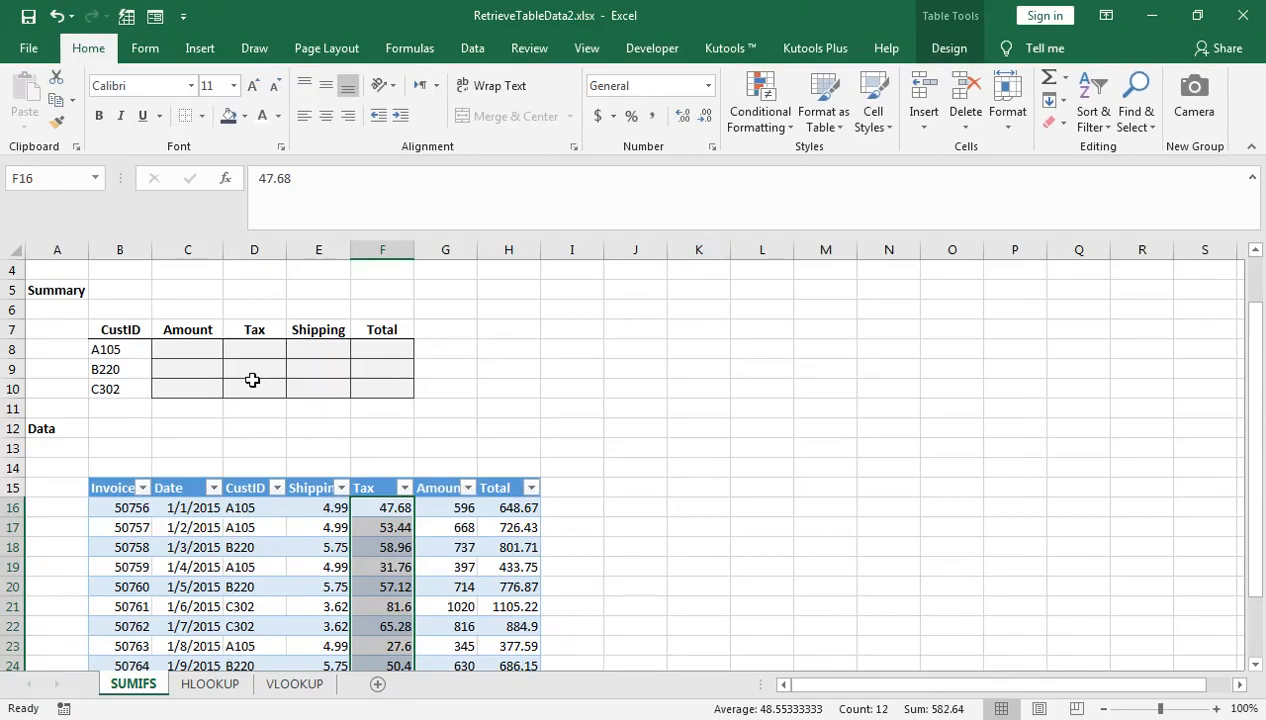
Start a SUMIFS formula in C8, the Amount cell for A105, with an INDEX function nested as its sum range.
{"action": "left_click", "coordinate": [178, 346]}
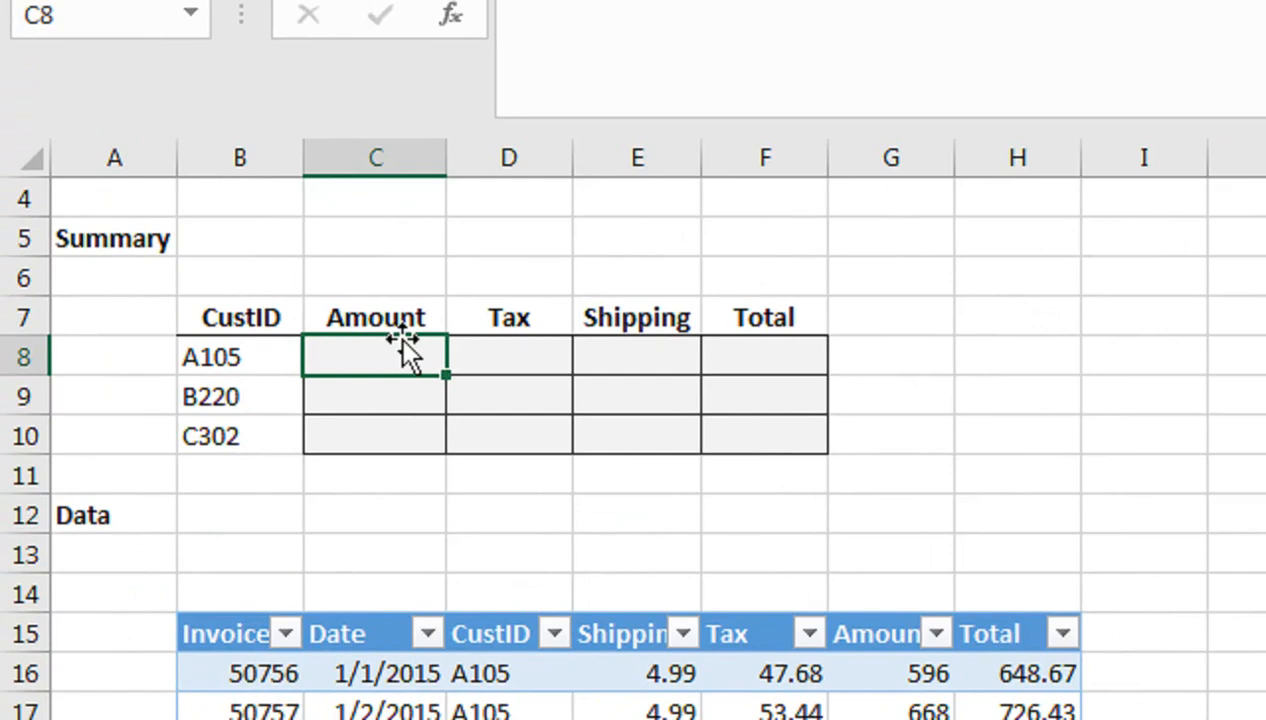
{"action": "type", "text": "="}
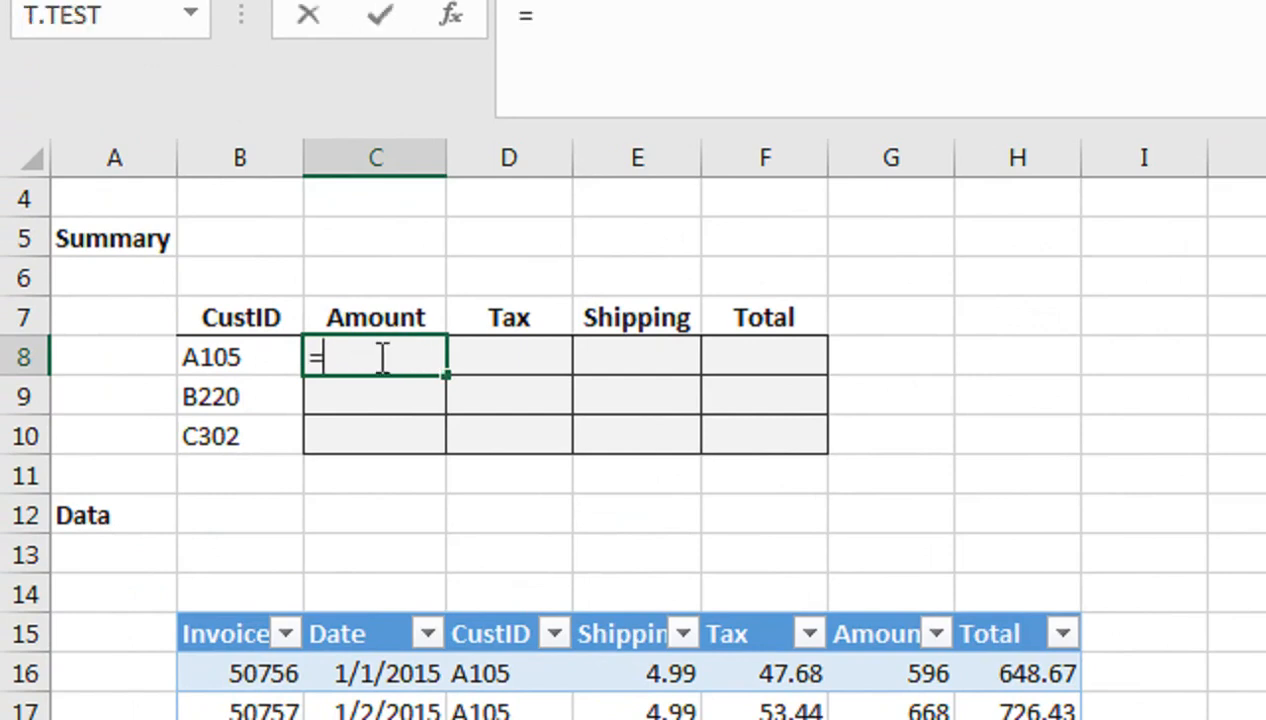
{"action": "type", "text": "SUMIF"}
{"action": "key", "text": "Down"}
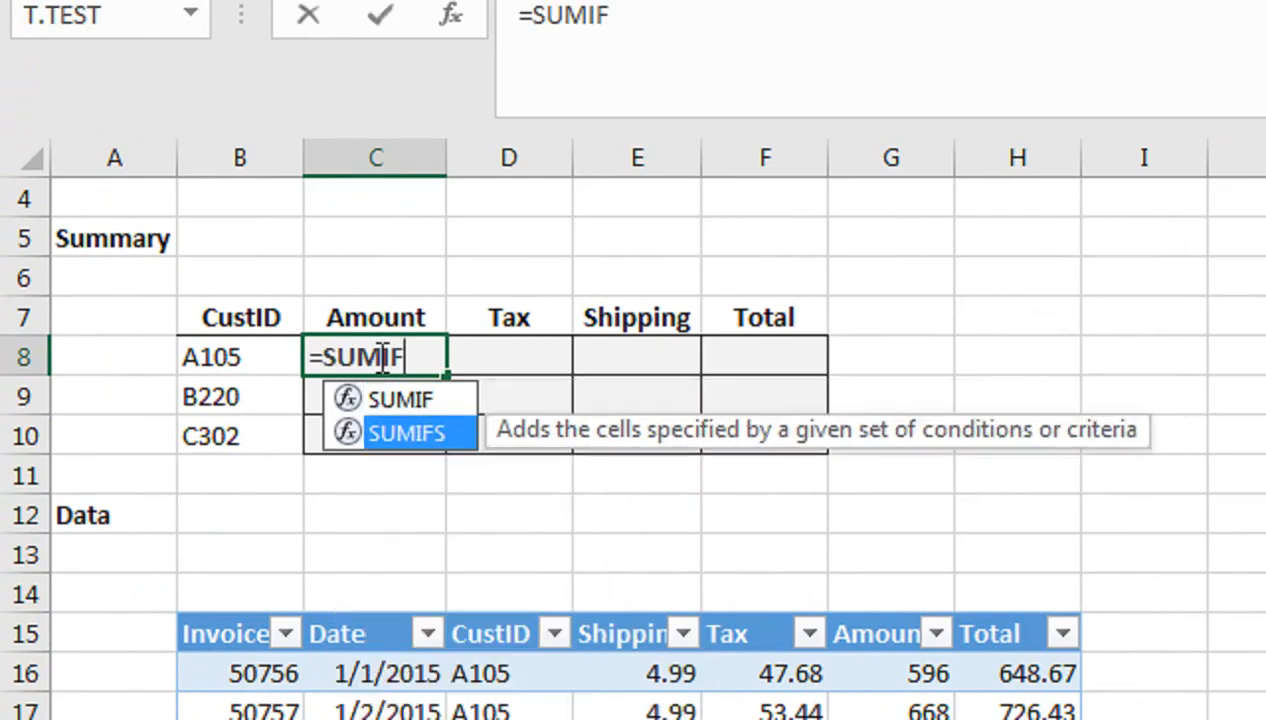
{"action": "key", "text": "Tab"}
{"action": "type", "text": "IND"}
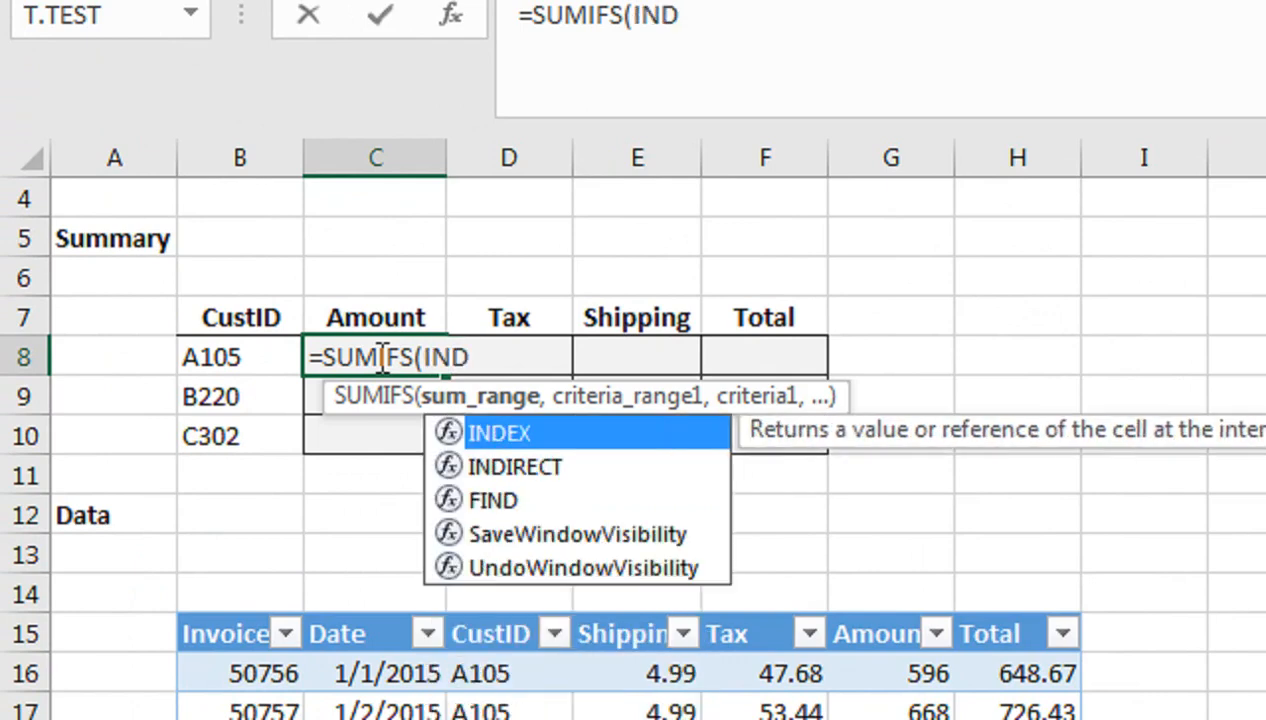
{"action": "key", "text": "Tab"}
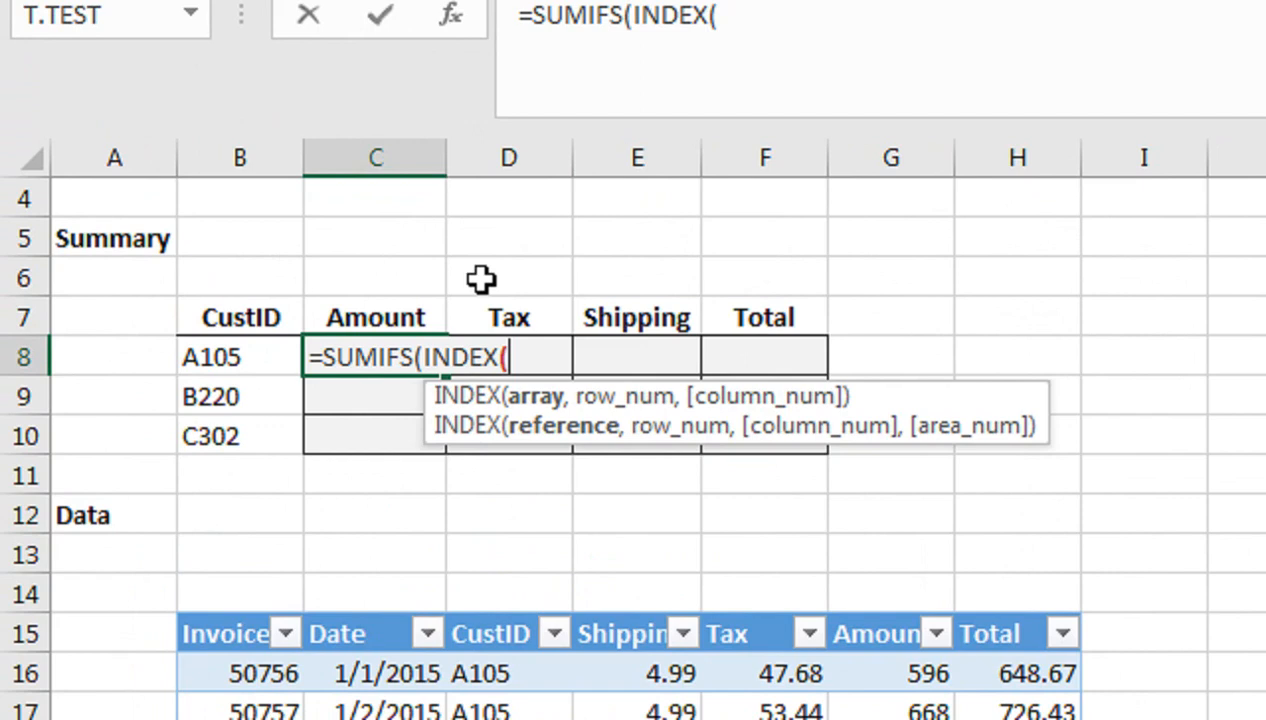
Use all data rows of the invoice table (tbl_inv) as the INDEX array and leave the row number argument empty.
{"action": "key", "text": "Down"}
{"action": "key", "text": "Down"}
{"action": "key", "text": "Down"}
{"action": "key", "text": "Down"}
{"action": "key", "text": "Down"}
{"action": "key", "text": "Down"}
{"action": "key", "text": "Down"}
{"action": "key", "text": "Left"}
{"action": "key", "text": "Down"}
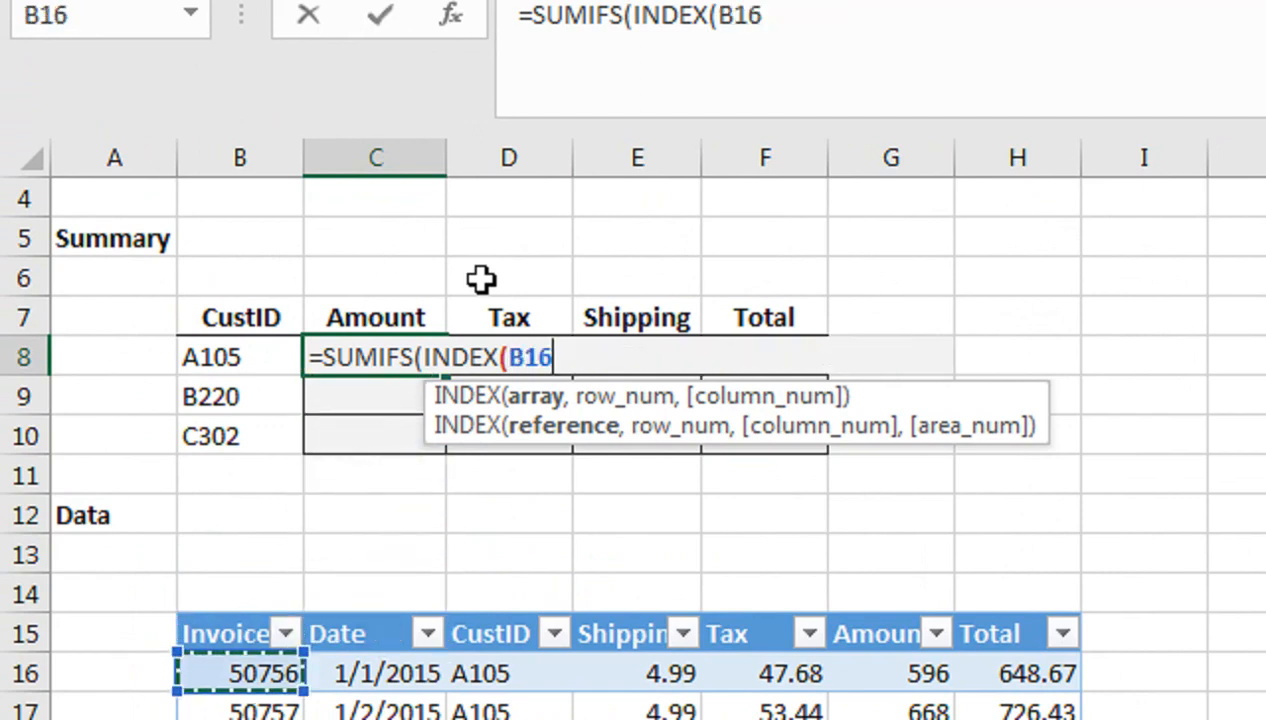
{"action": "key", "text": "ctrl+shift+Right"}
{"action": "key", "text": "ctrl+shift+Down"}
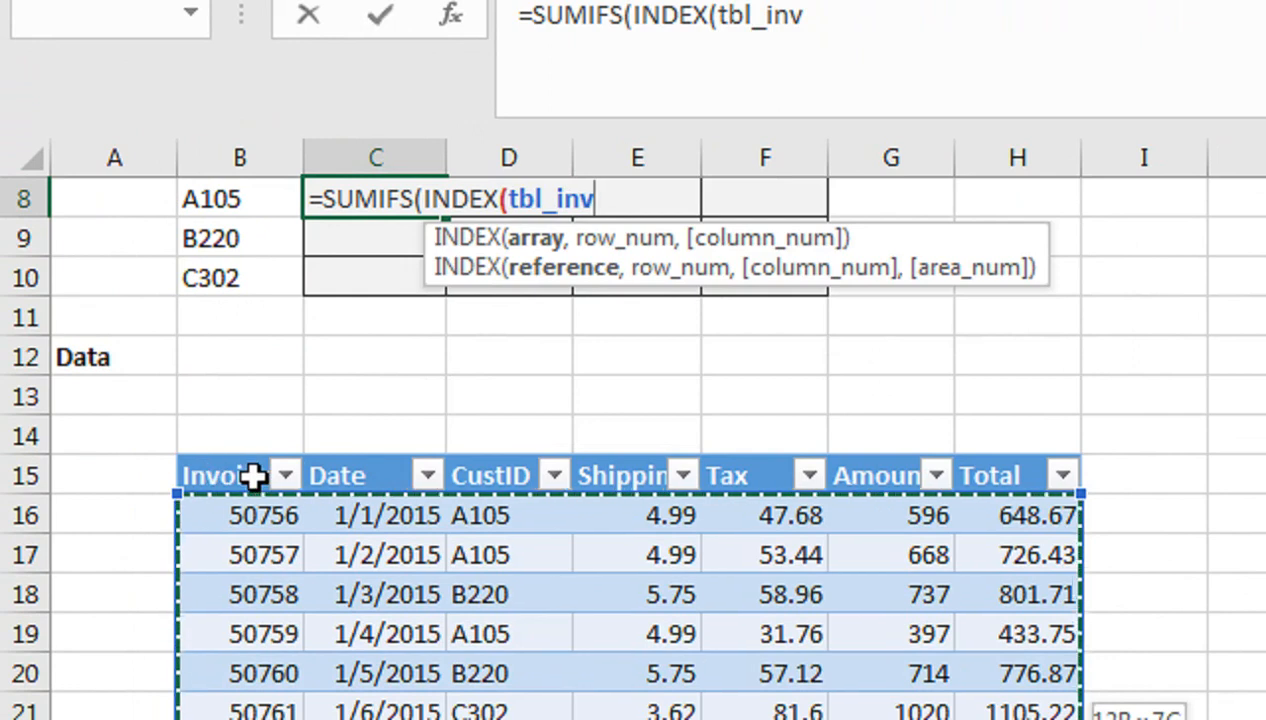
{"action": "scroll", "coordinate": [589, 240], "scroll_direction": "up", "scroll_amount": 3}
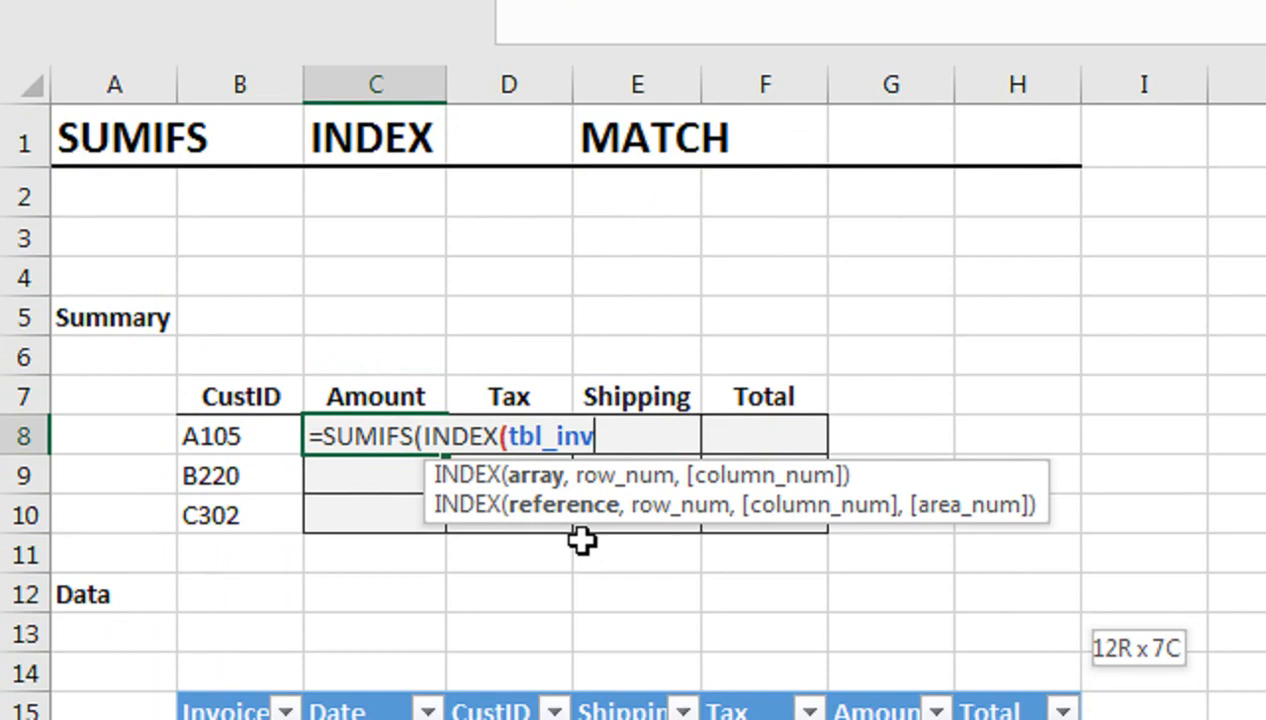
{"action": "type", "text": ","}
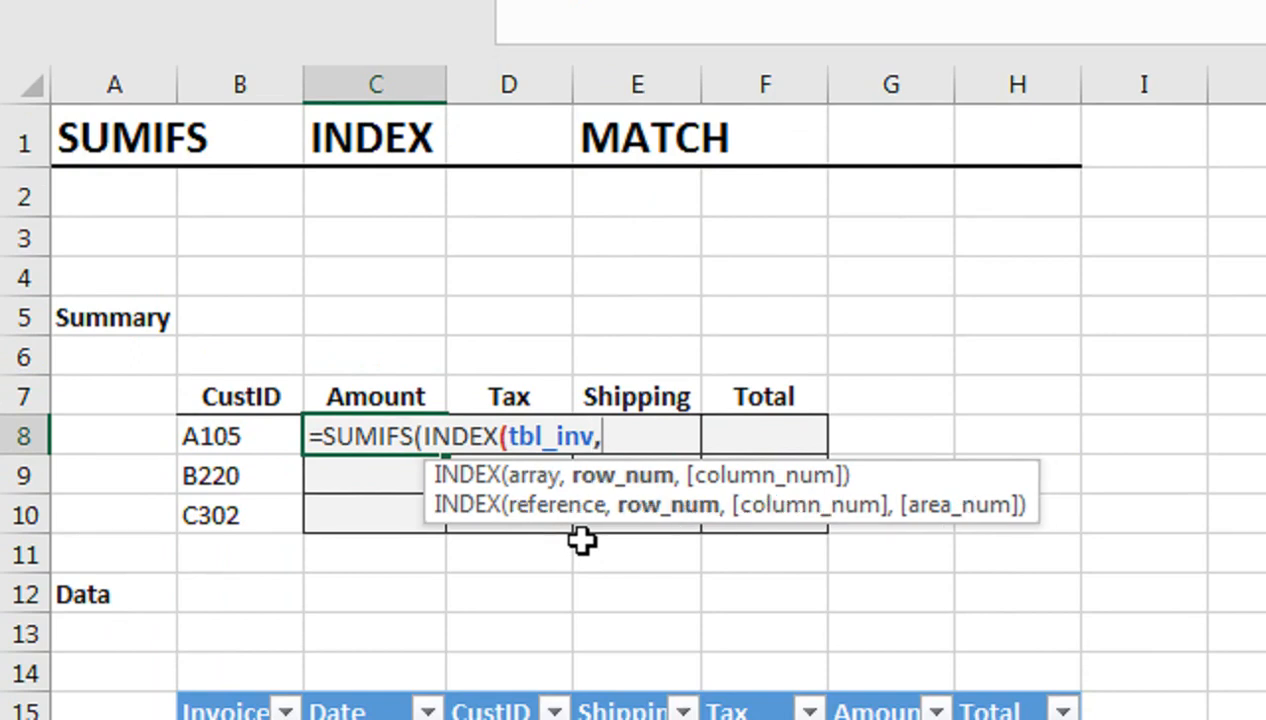
{"action": "type", "text": ","}
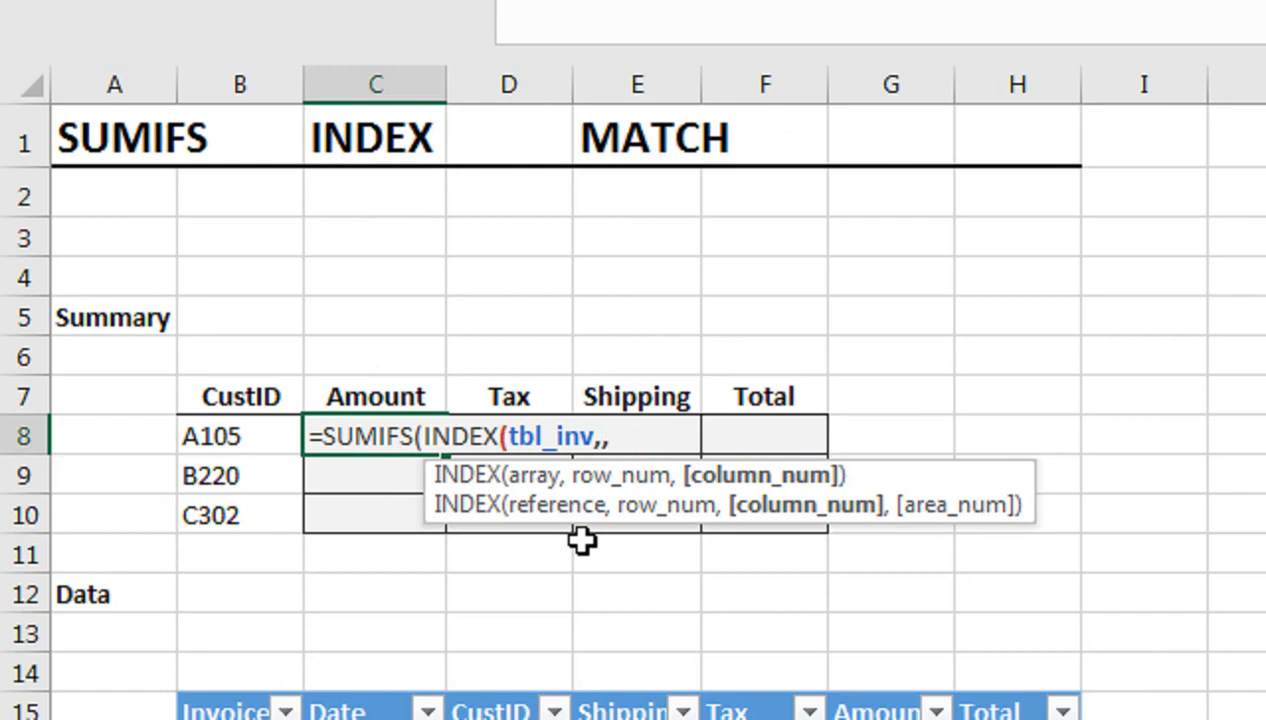
Nest MATCH as the INDEX column number, with the Amount heading as lookup value, row-locked as C$7.
{"action": "type", "text": "MA"}
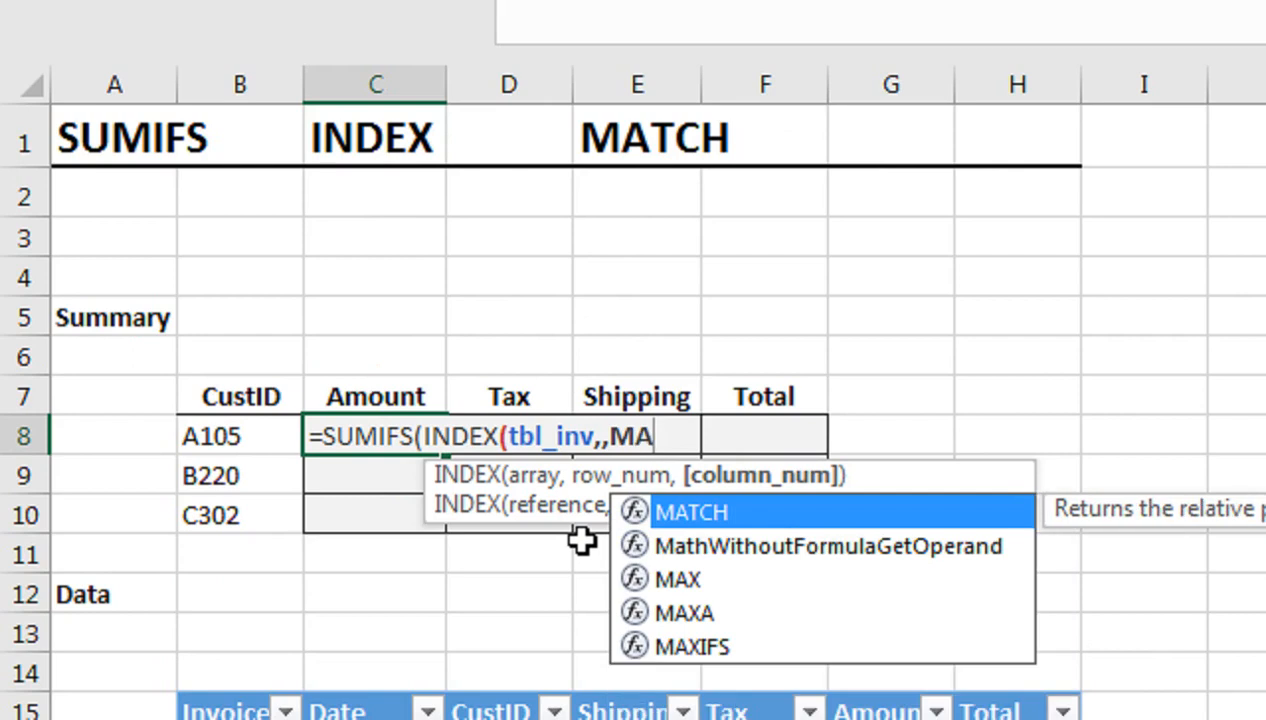
{"action": "key", "text": "Tab"}
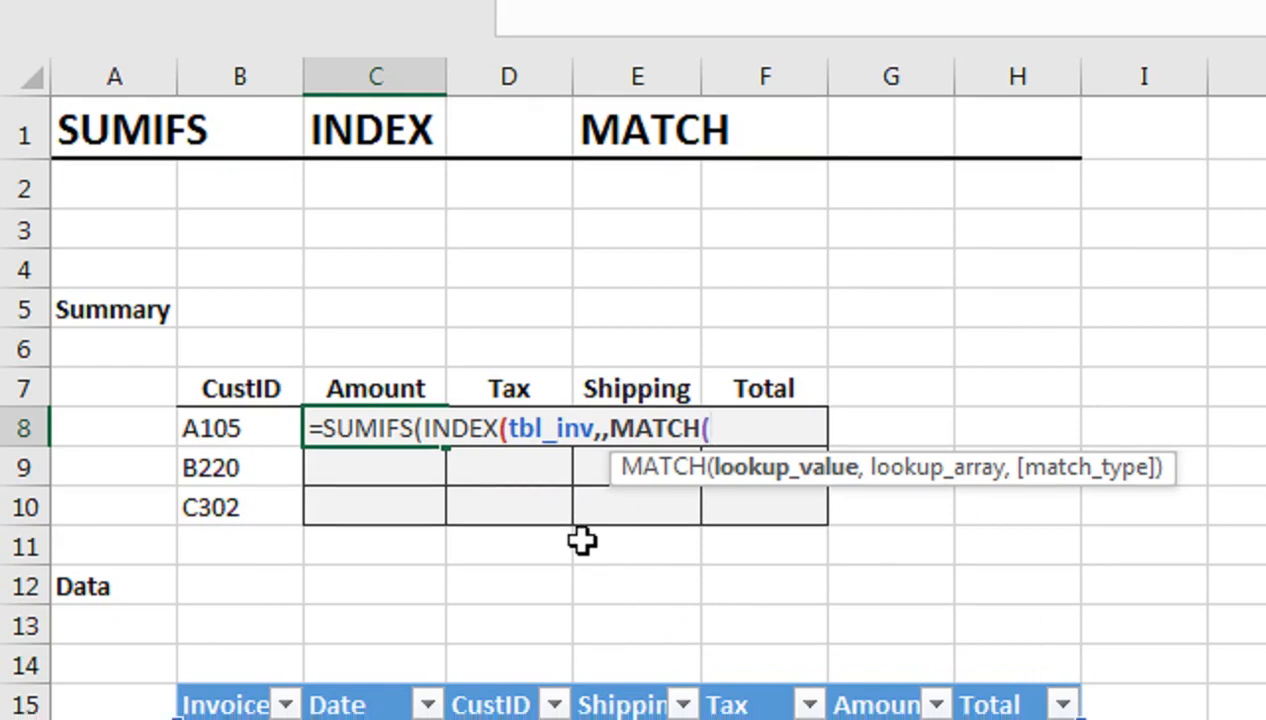
{"action": "left_click", "coordinate": [408, 380]}
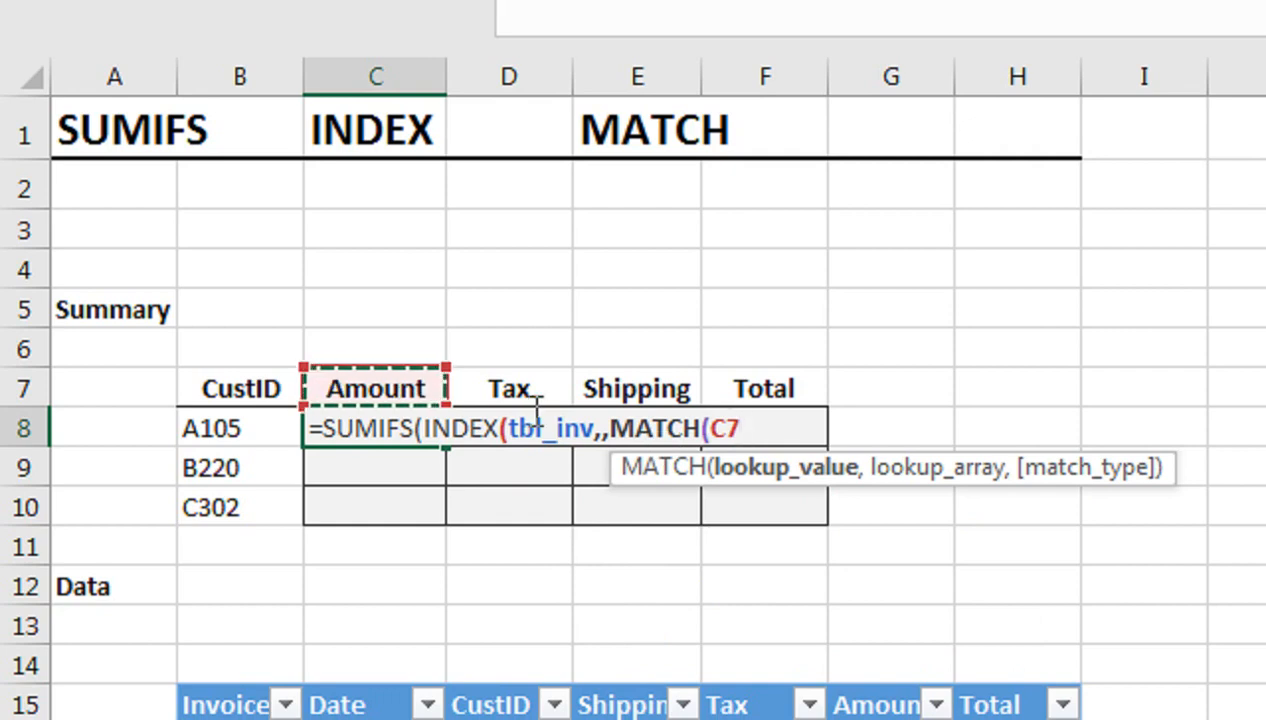
{"action": "key", "text": "F4"}
{"action": "key", "text": "F4"}
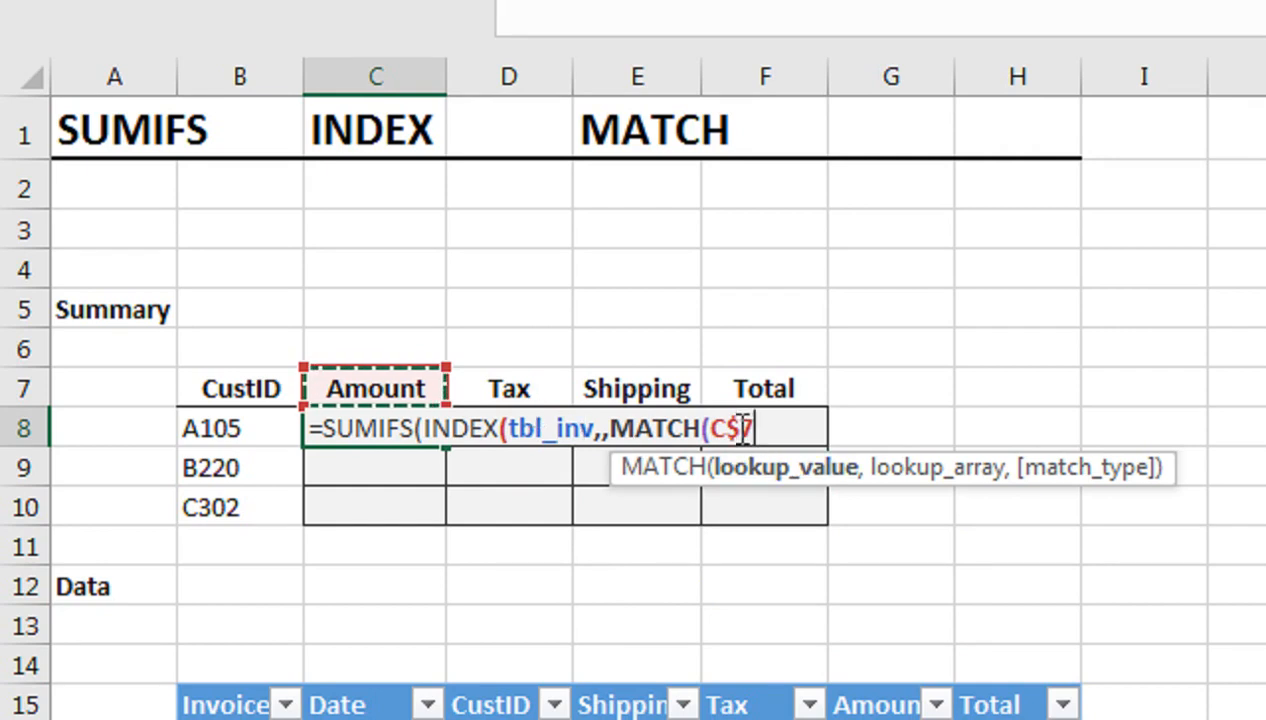
{"action": "type", "text": ","}
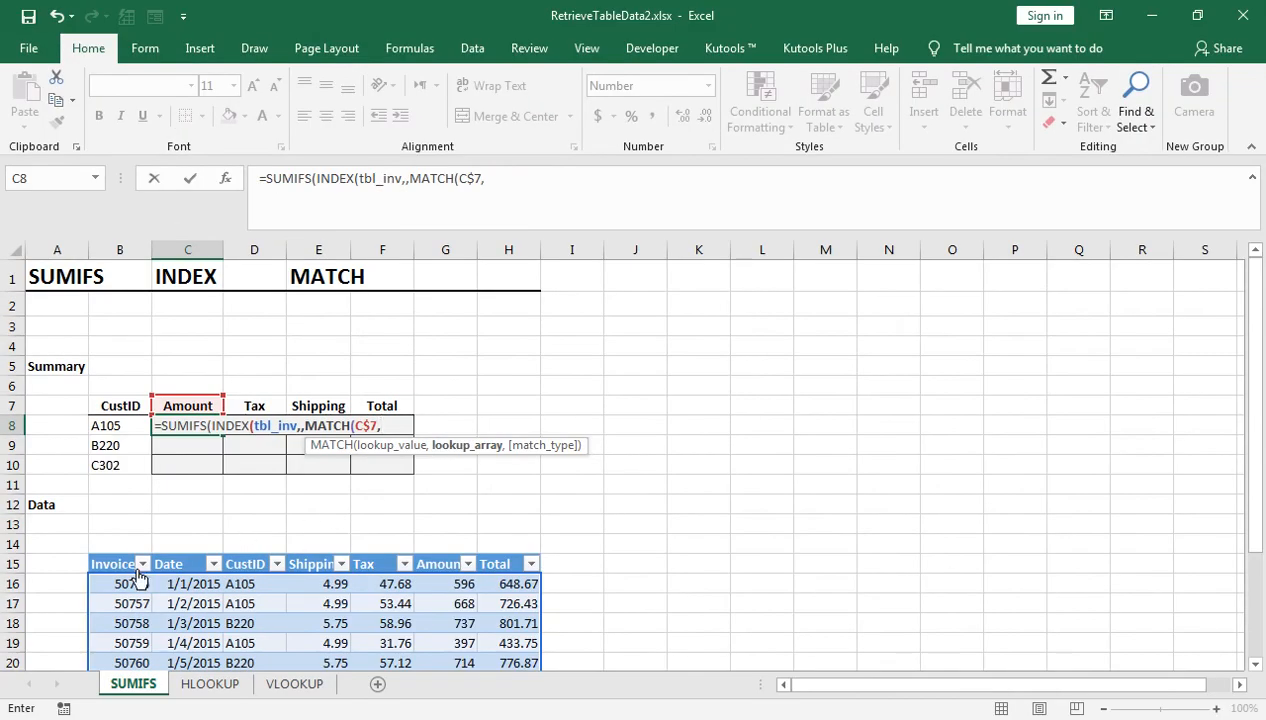
Set the MATCH lookup array to the table's header row, tbl_inv[#Headers], with exact match 0, and close the MATCH and INDEX functions.
{"action": "left_click", "coordinate": [118, 563]}
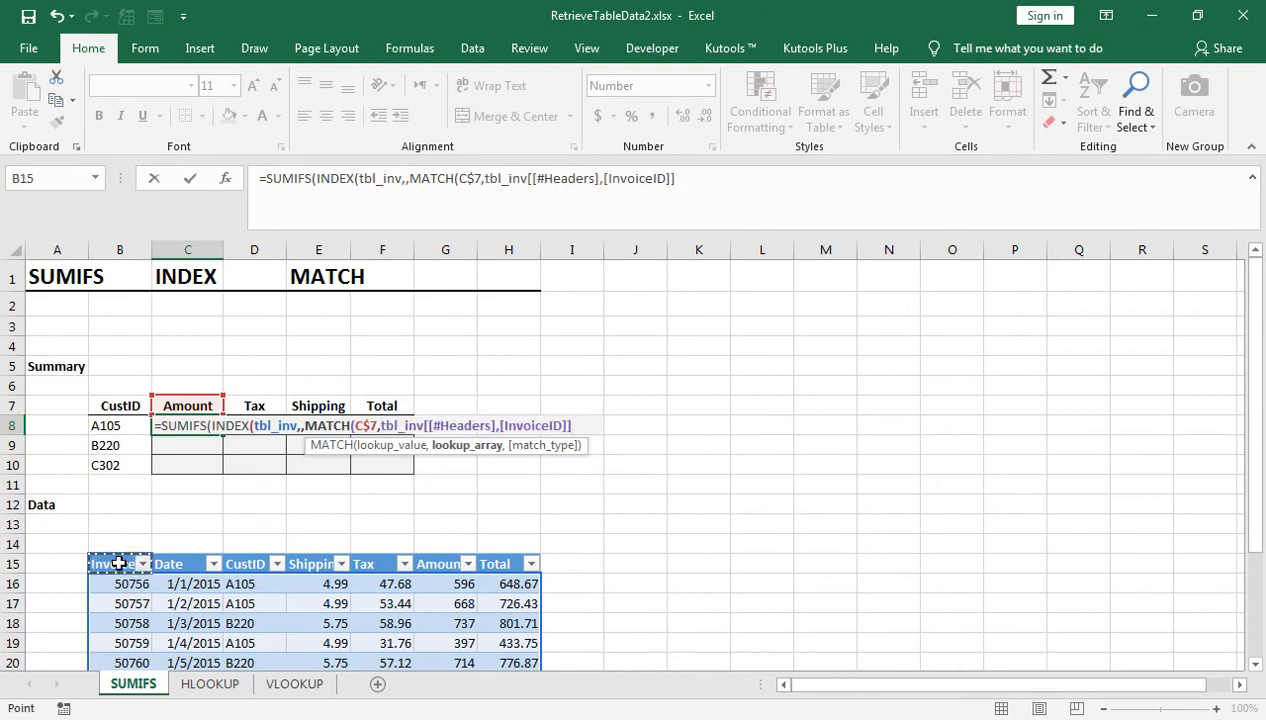
{"action": "key", "text": "ctrl+shift+Right"}
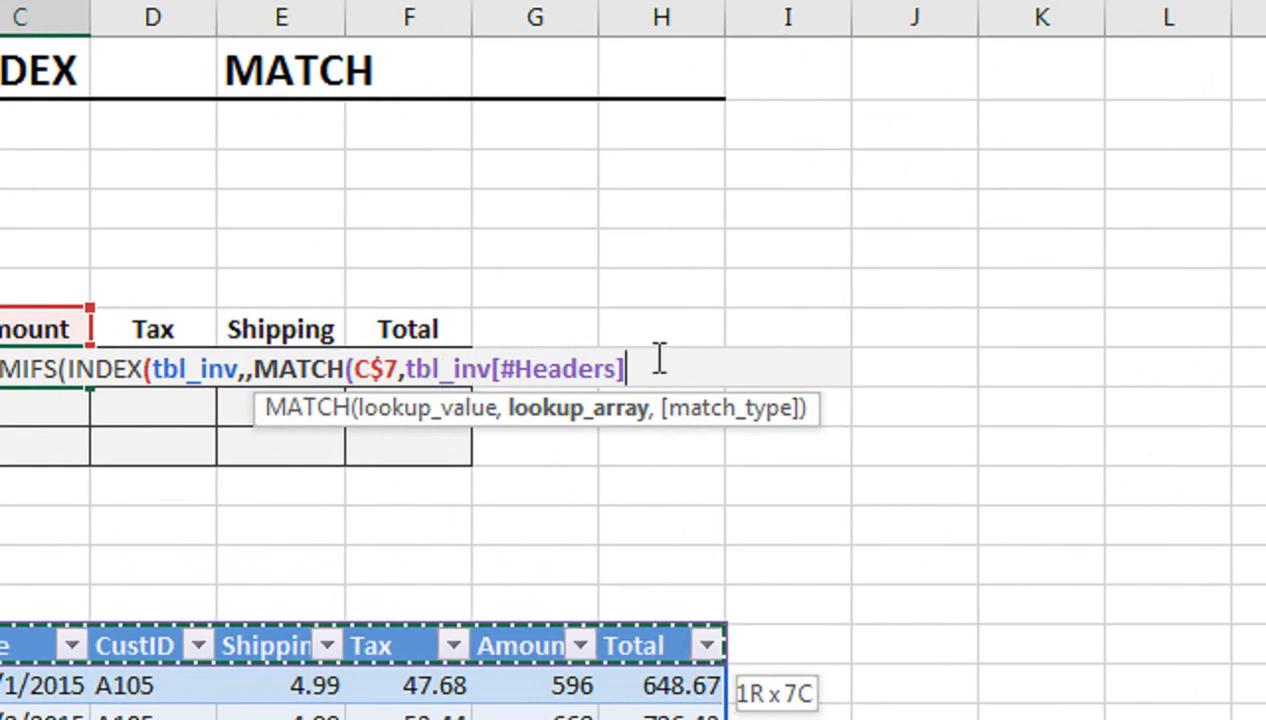
{"action": "type", "text": ","}
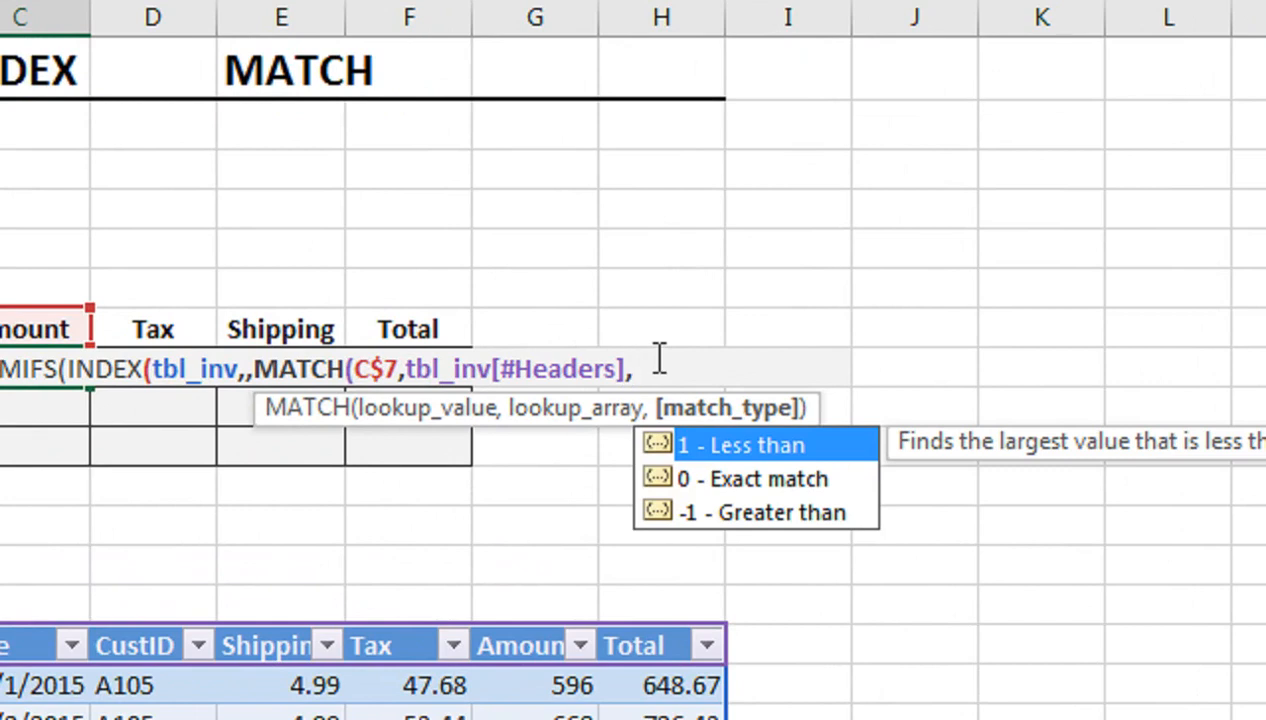
{"action": "key", "text": "Down"}
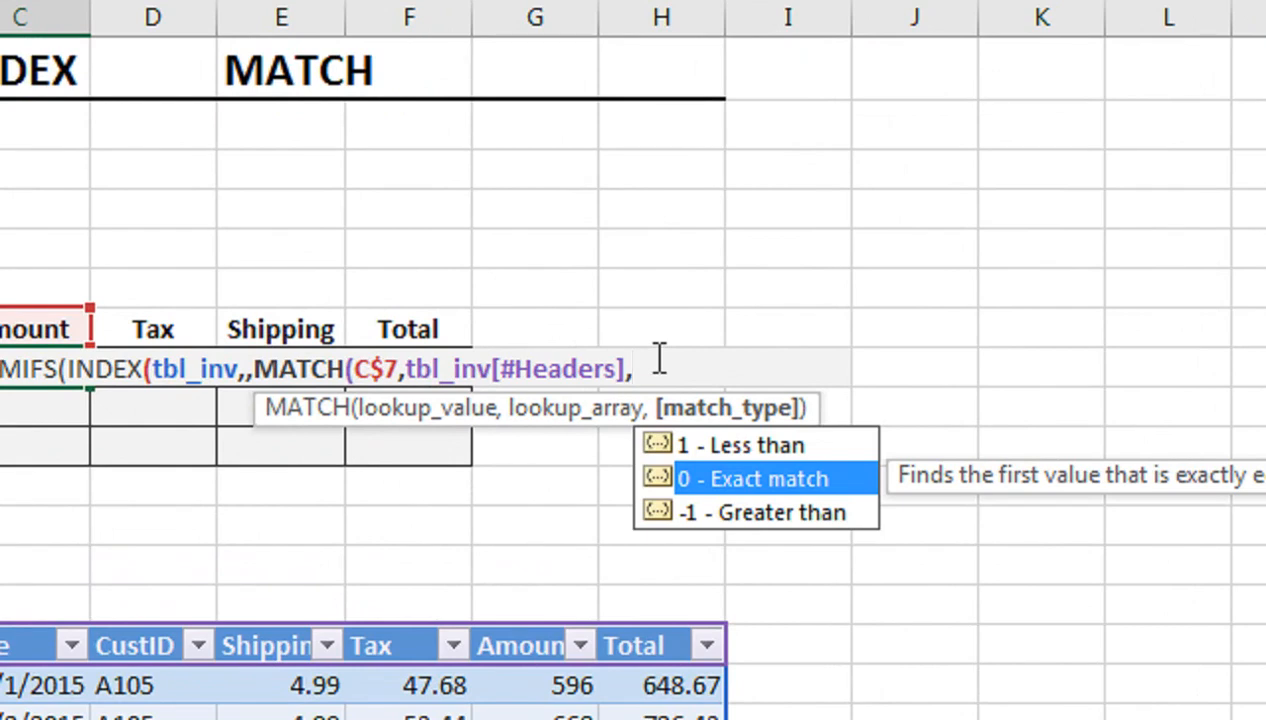
{"action": "key", "text": "Tab"}
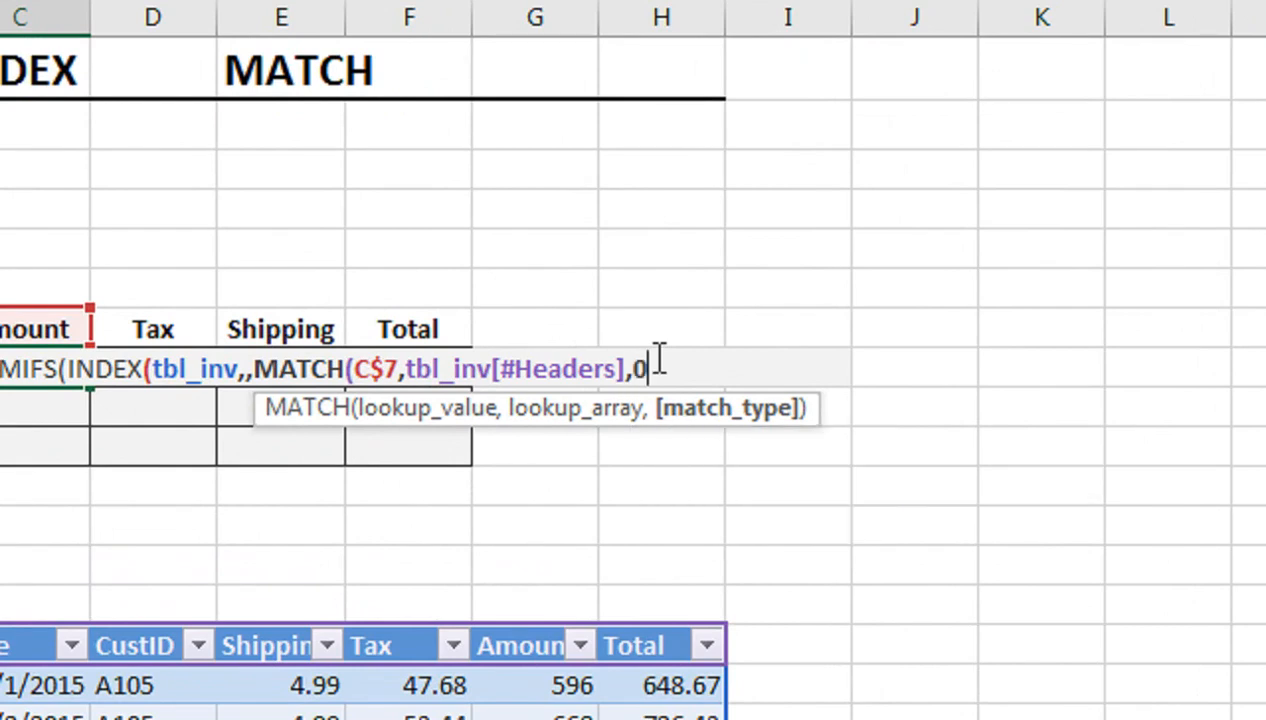
{"action": "type", "text": ")"}
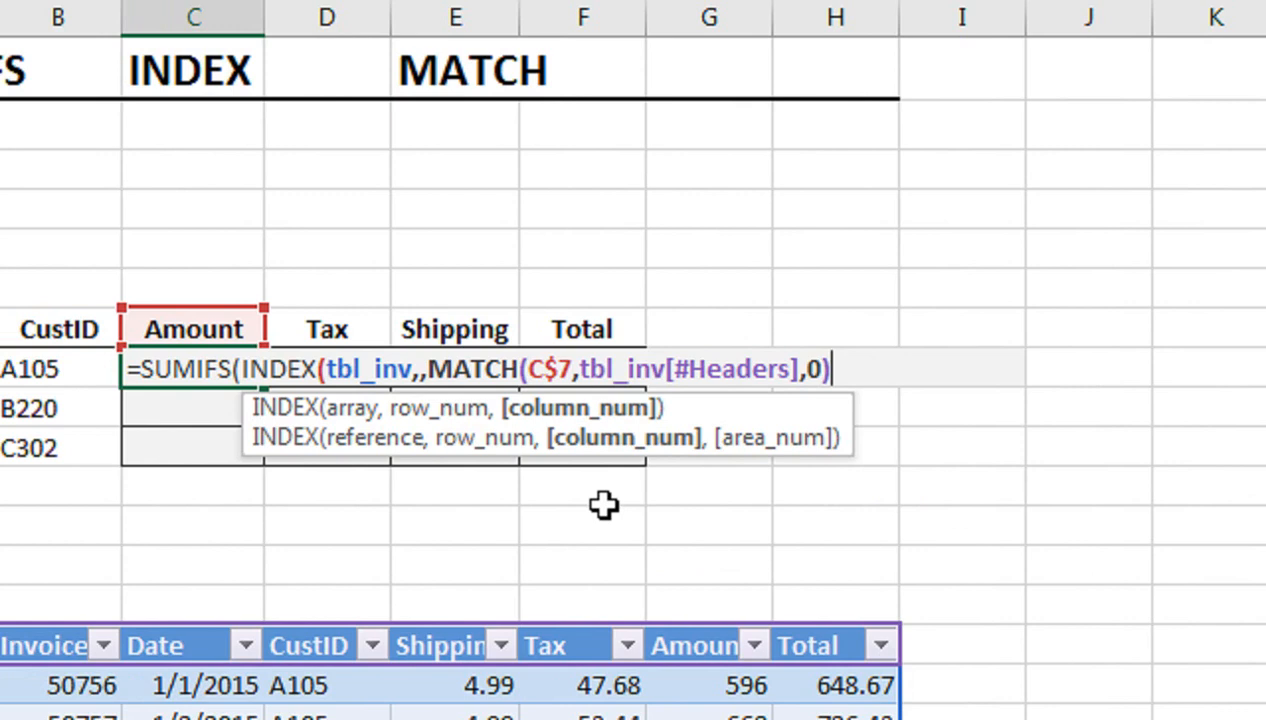
{"action": "type", "text": ")"}
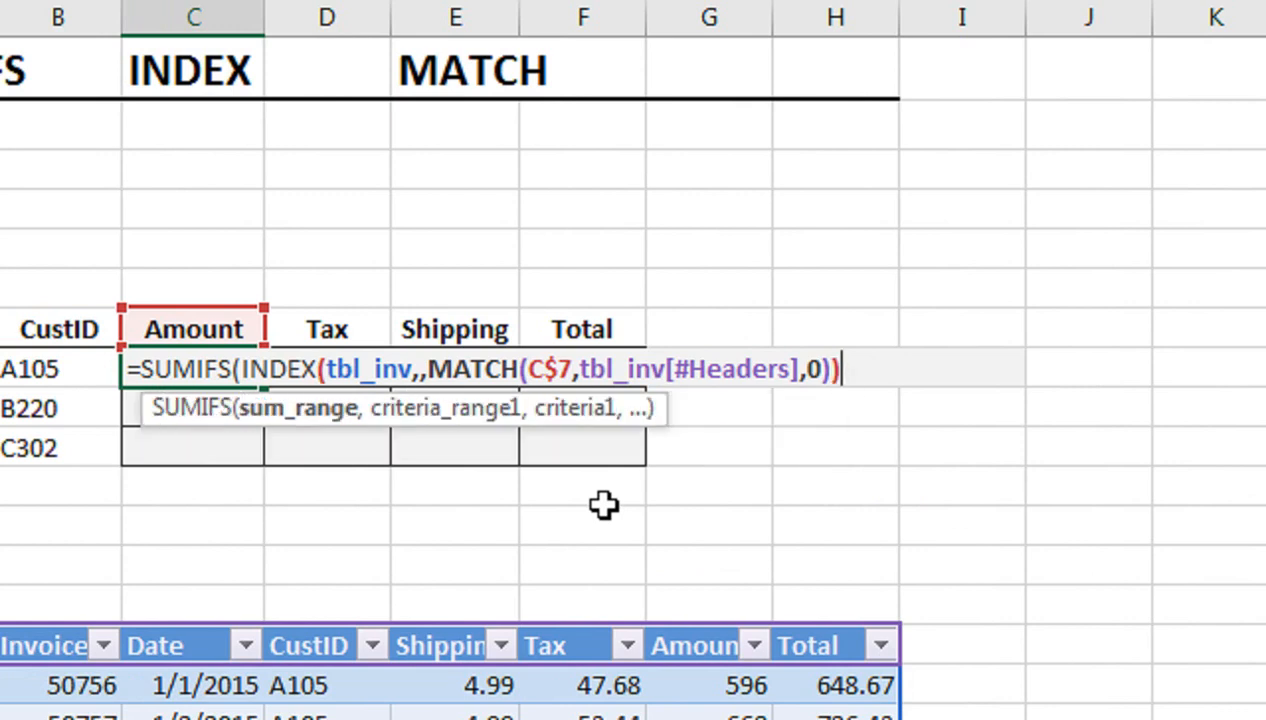
Add the invoice table's customer ID column, tbl_inv[CustID], as the first criteria range of SUMIFS.
{"action": "type", "text": ","}
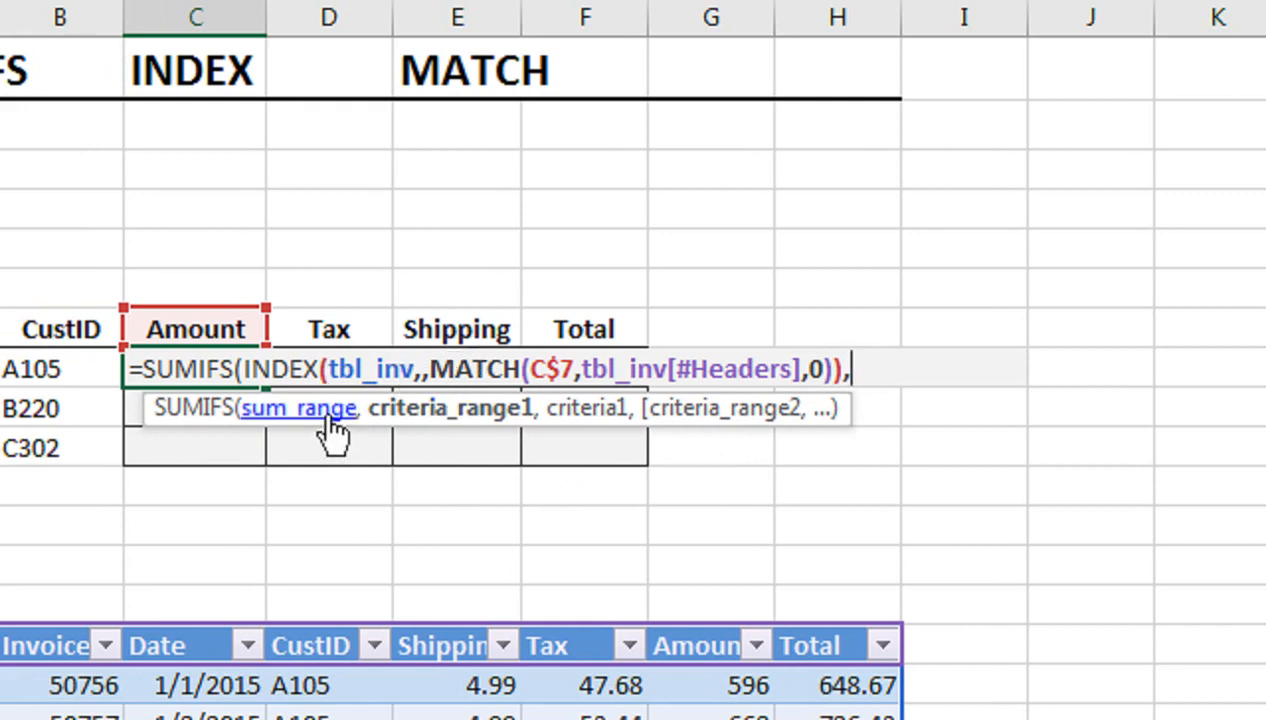
{"action": "type", "text": ","}
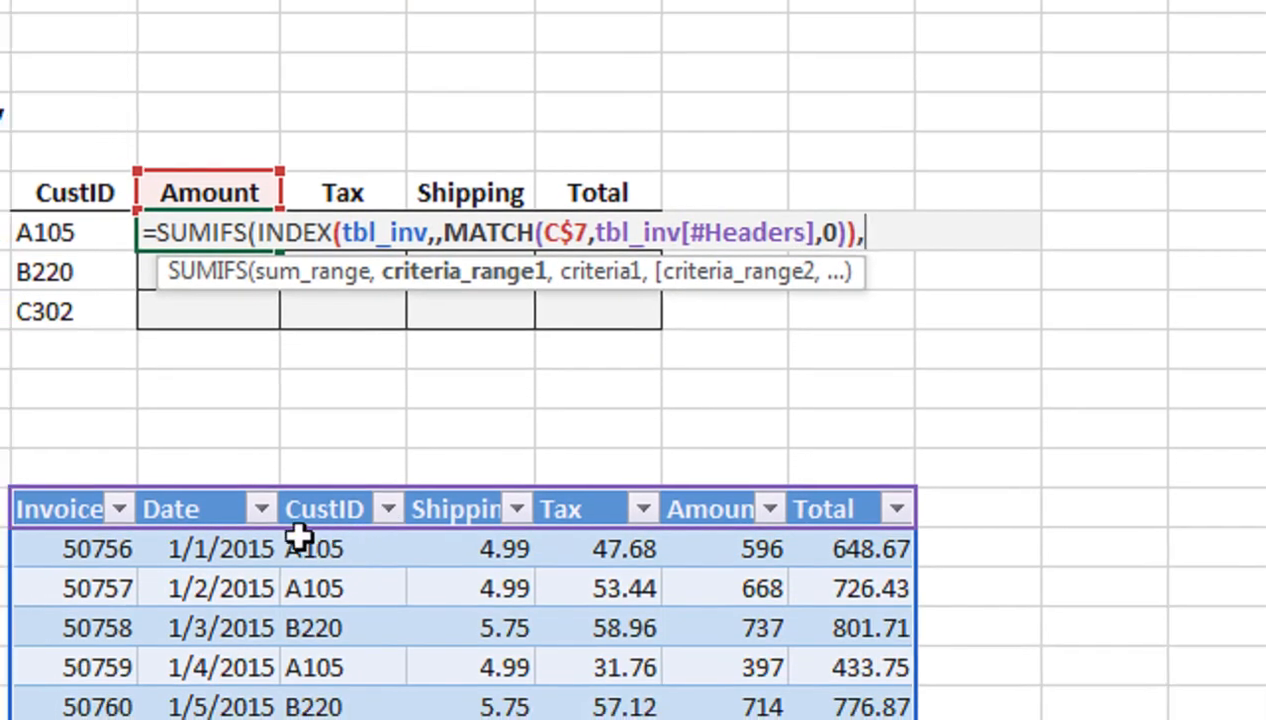
{"action": "left_click", "coordinate": [328, 550]}
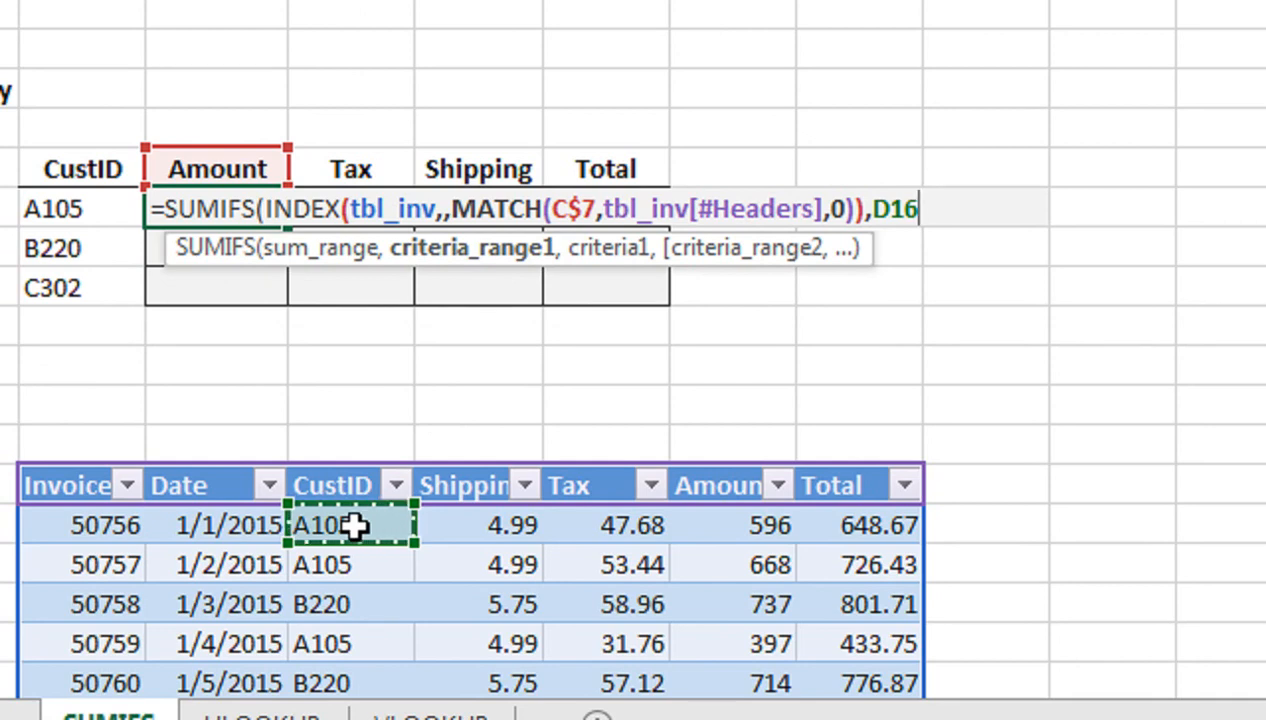
{"action": "key", "text": "ctrl+shift+Down"}
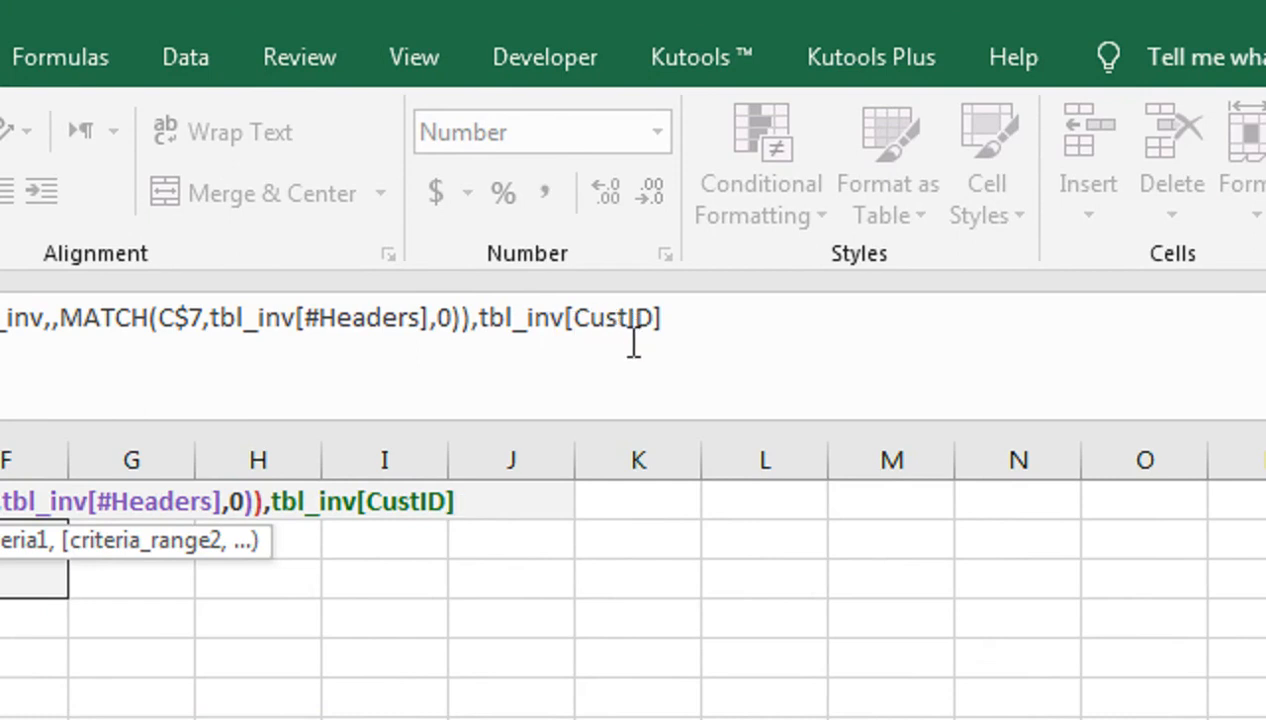
{"action": "type", "text": ","}
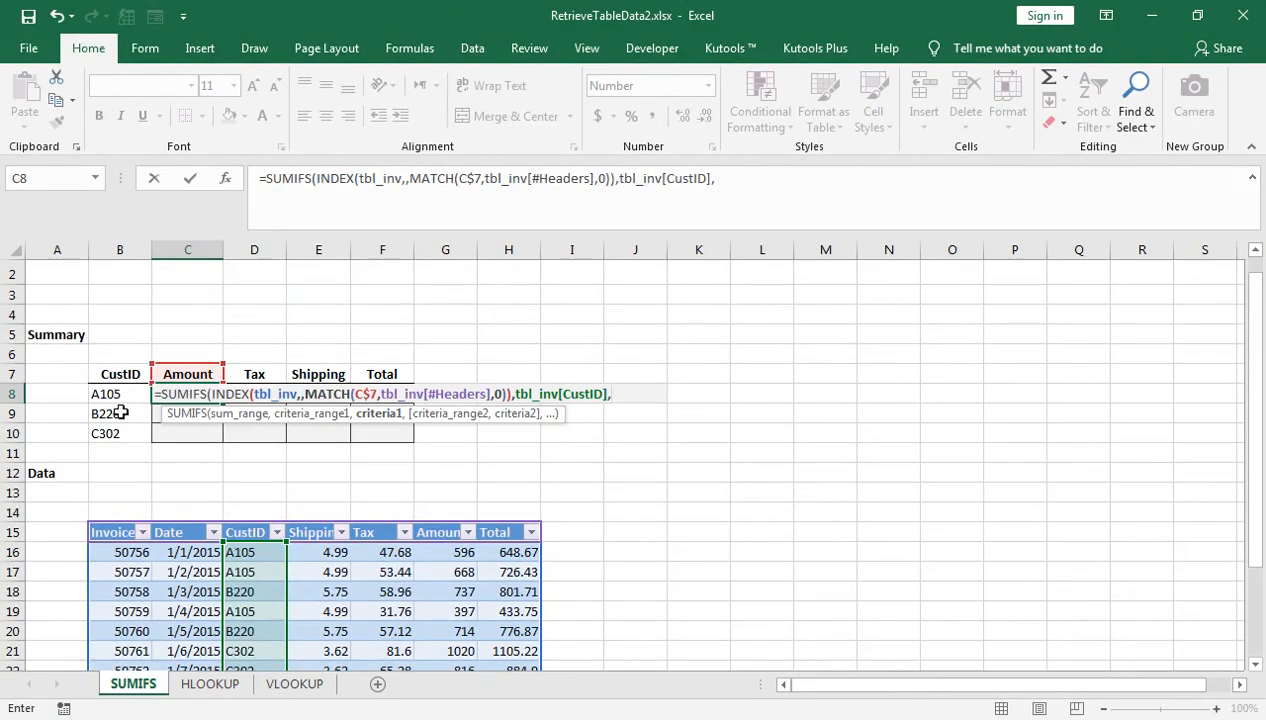
Set the SUMIFS criterion to the A105 cell in the summary, column-locked as $B8, then close and enter the formula.
{"action": "left_click", "coordinate": [104, 392]}
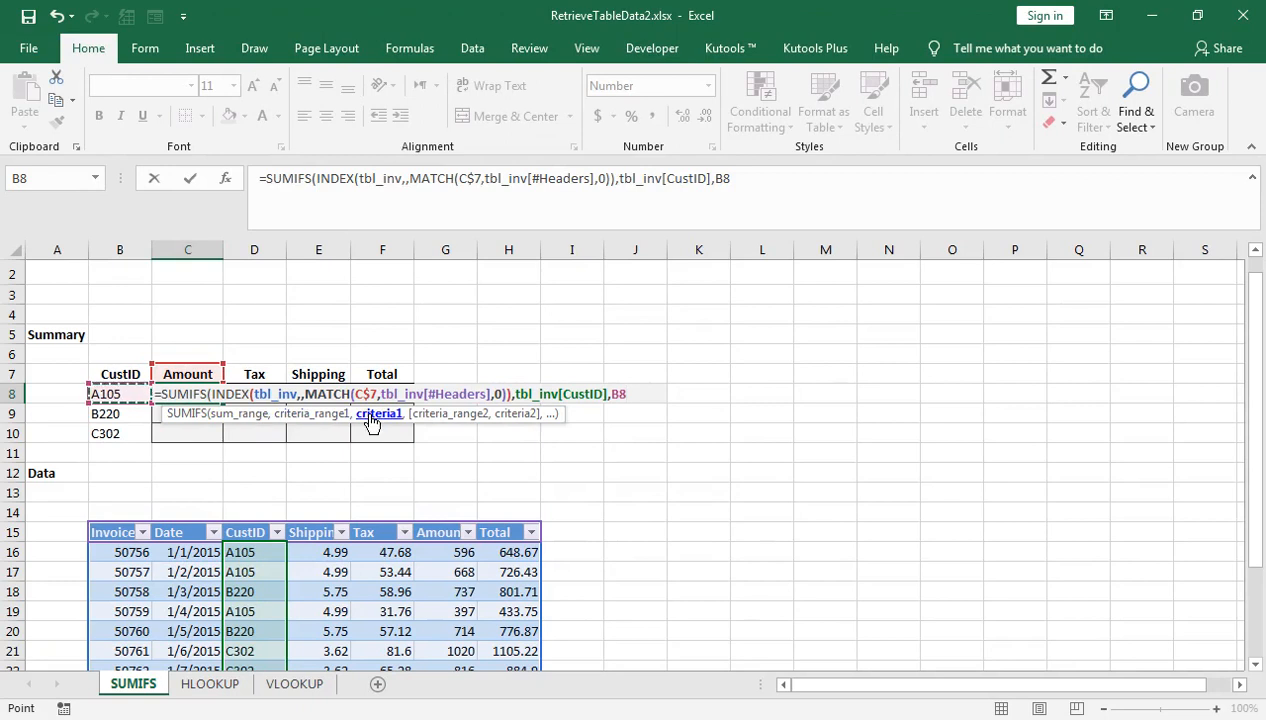
{"action": "key", "text": "F4"}
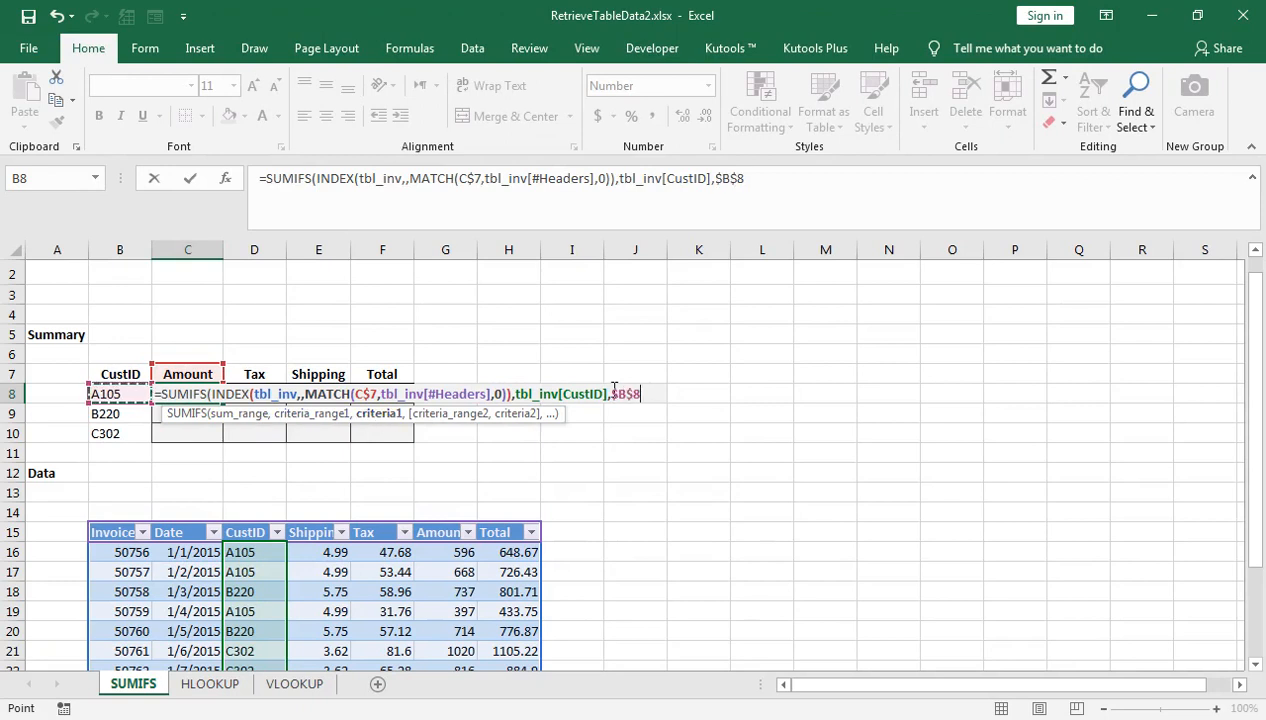
{"action": "key", "text": "F4"}
{"action": "key", "text": "F4"}
{"action": "type", "text": ")"}
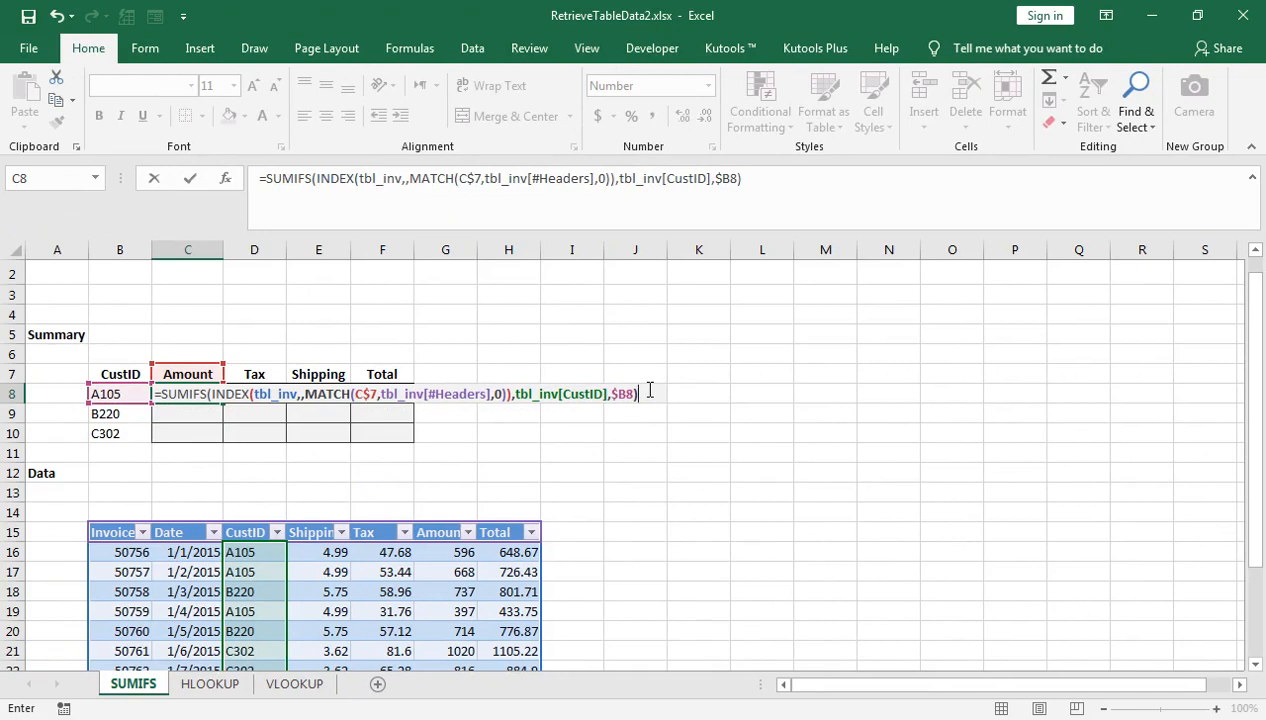
{"action": "key", "text": "Return"}
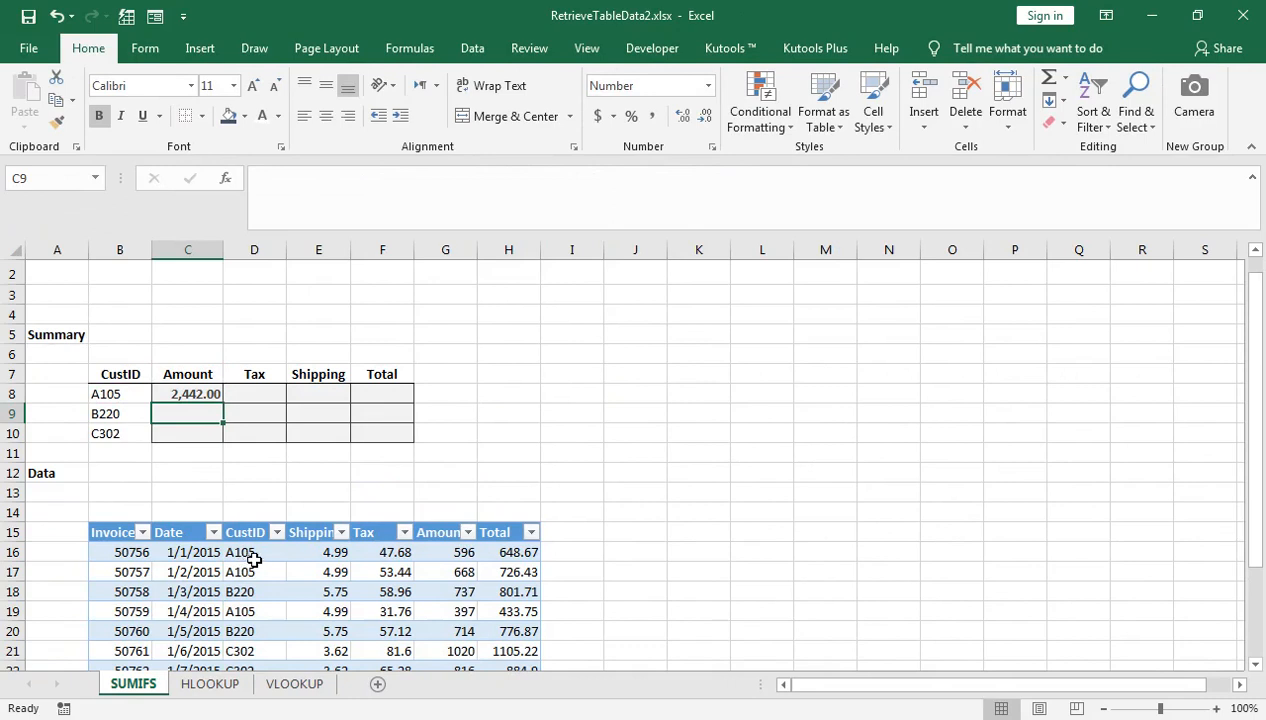
{"action": "scroll", "coordinate": [330, 590], "scroll_direction": "down", "scroll_amount": 1}
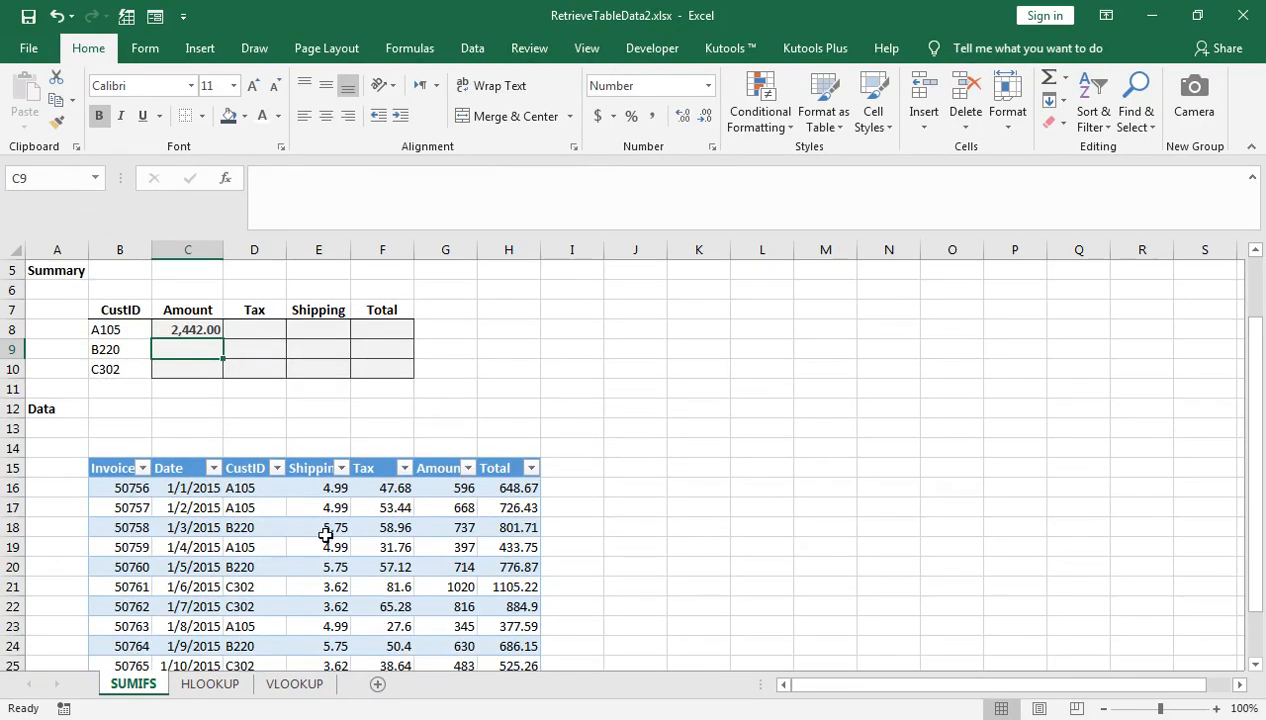
Copy the Amount formula for A105 down to C302 and across to the summary's Total column.
{"action": "scroll", "coordinate": [356, 547], "scroll_direction": "down", "scroll_amount": 2}
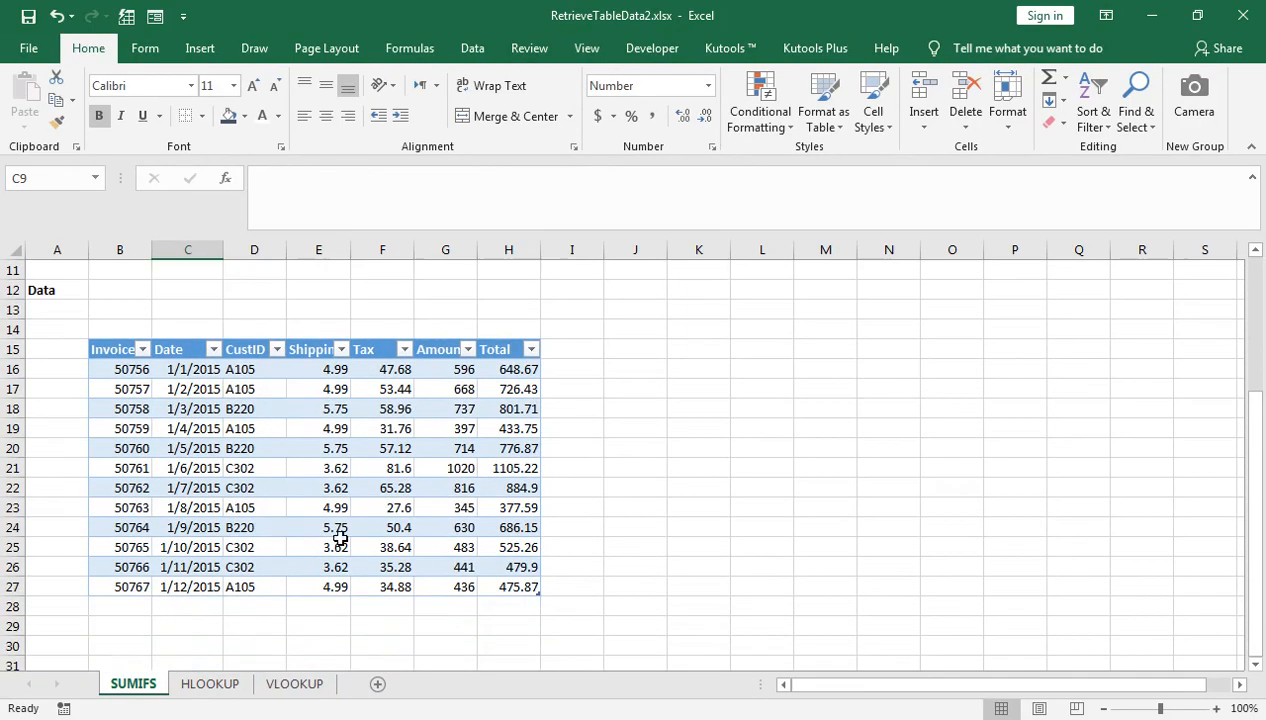
{"action": "scroll", "coordinate": [336, 390], "scroll_direction": "up", "scroll_amount": 2}
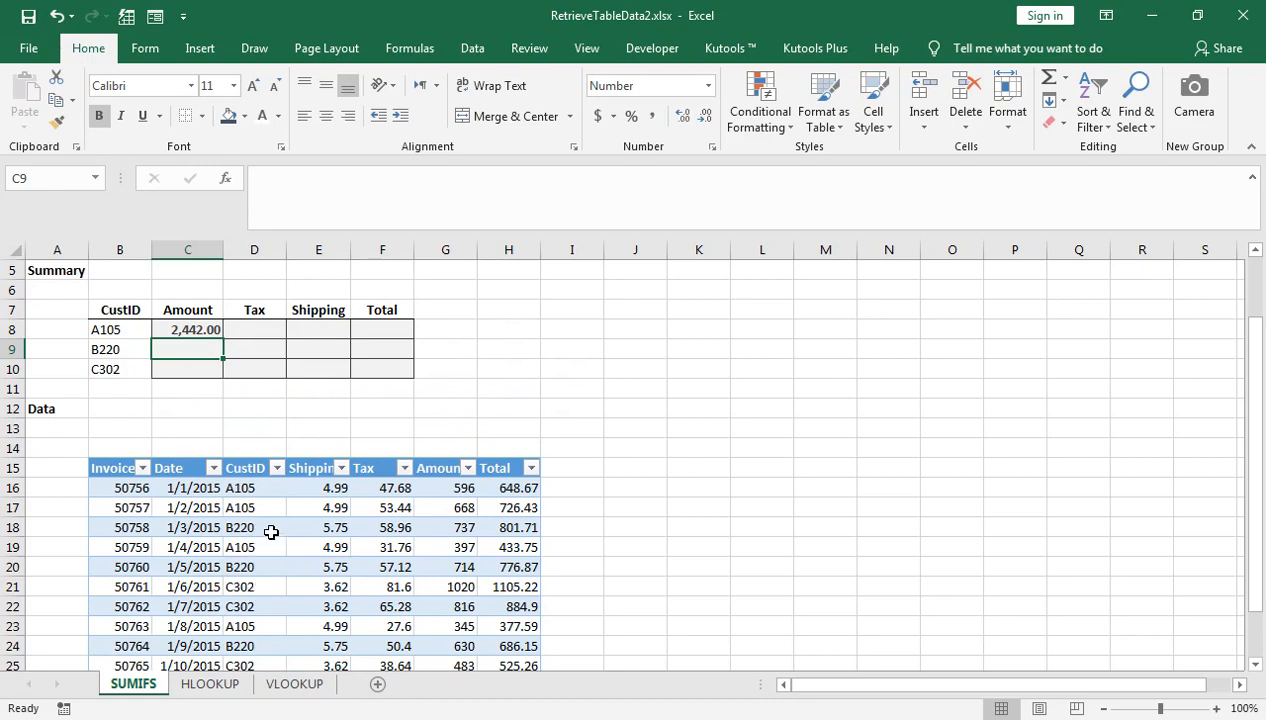
{"action": "left_click", "coordinate": [206, 330]}
{"action": "left_click_drag", "start_coordinate": [223, 339], "coordinate": [438, 367]}
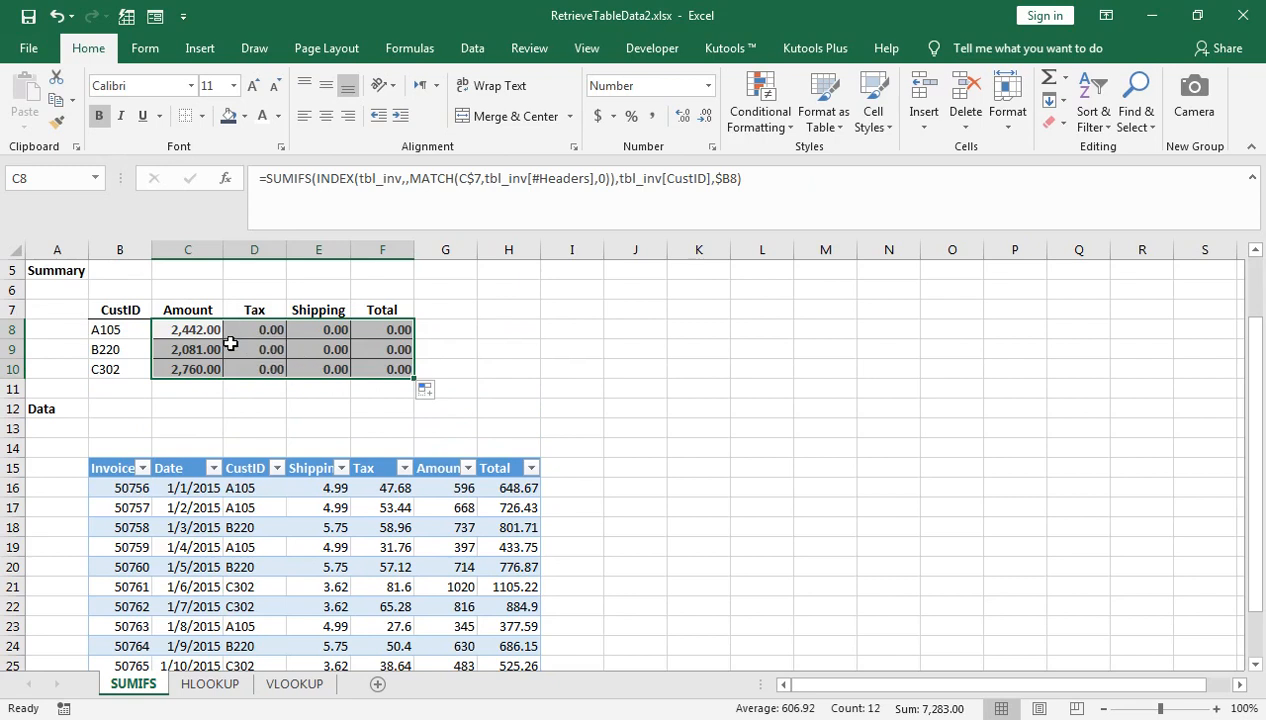
Inspect the copied row 8 formulas, enter X in G8, and undo both that entry and the fill across.
{"action": "left_click", "coordinate": [202, 331]}
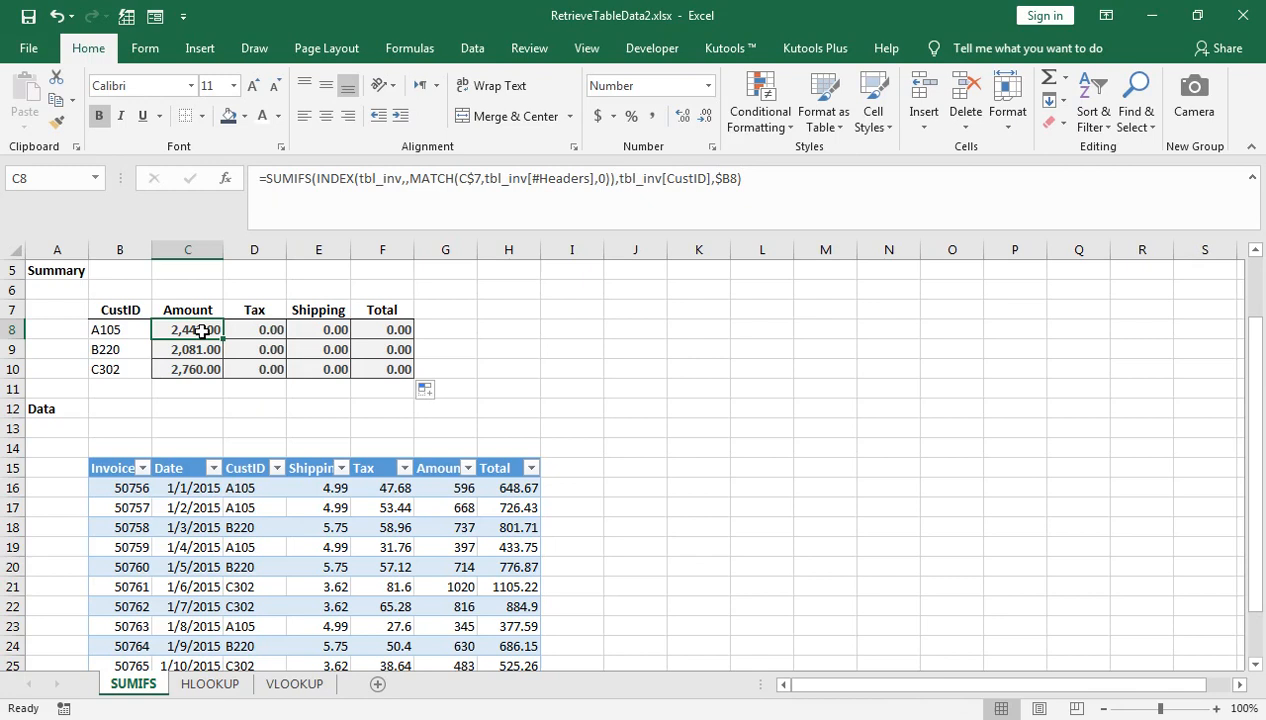
{"action": "key", "text": "Right"}
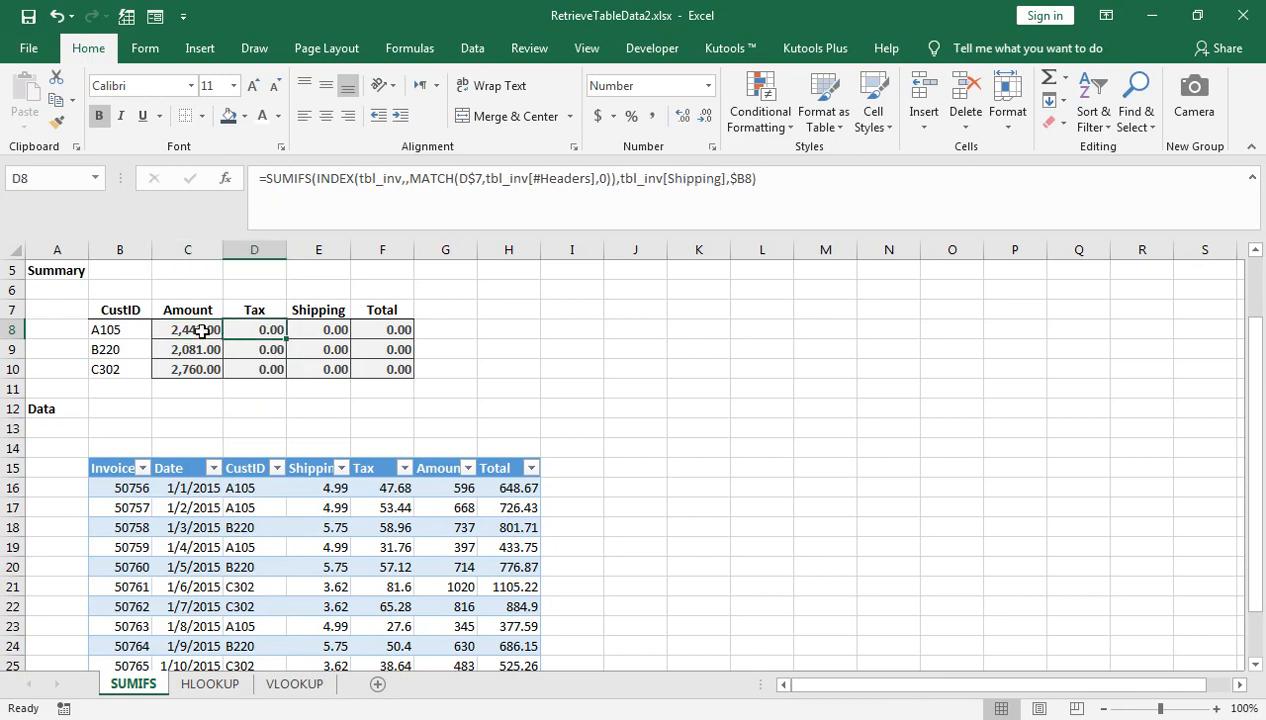
{"action": "key", "text": "Right"}
{"action": "key", "text": "Right"}
{"action": "key", "text": "Right"}
{"action": "type", "text": "X"}
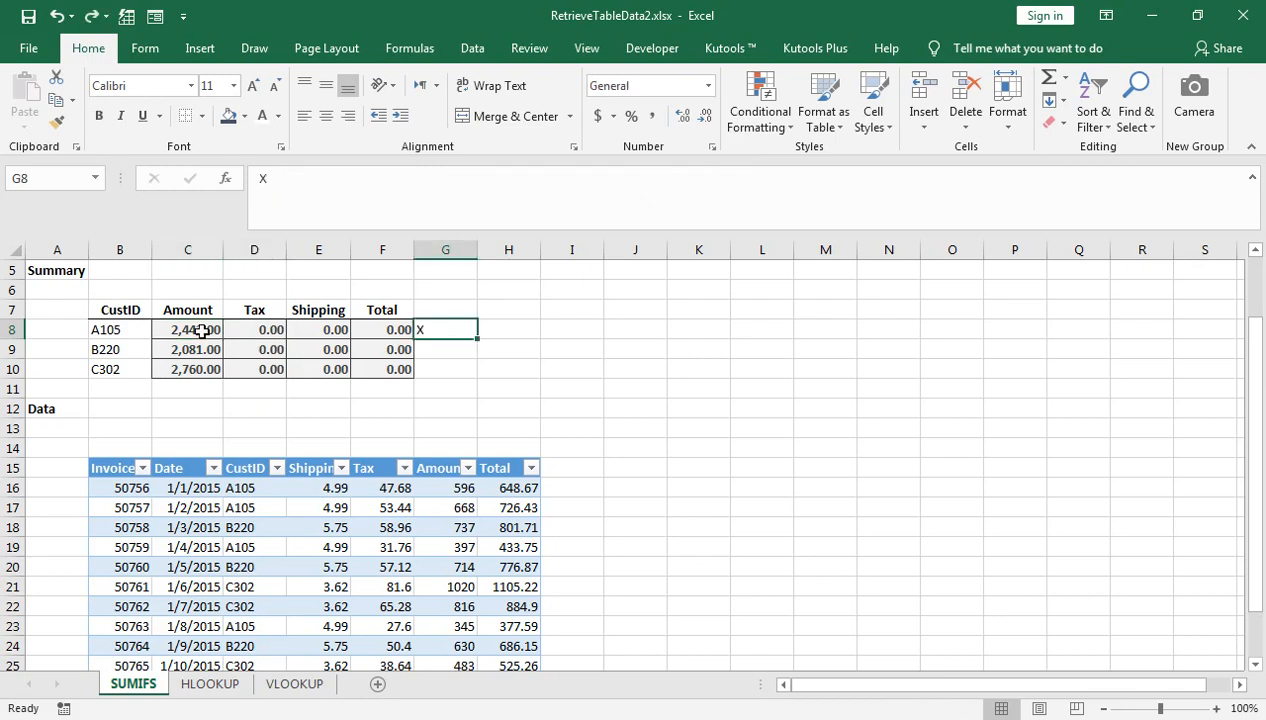
{"action": "key", "text": "ctrl+z"}
{"action": "key", "text": "ctrl+z"}
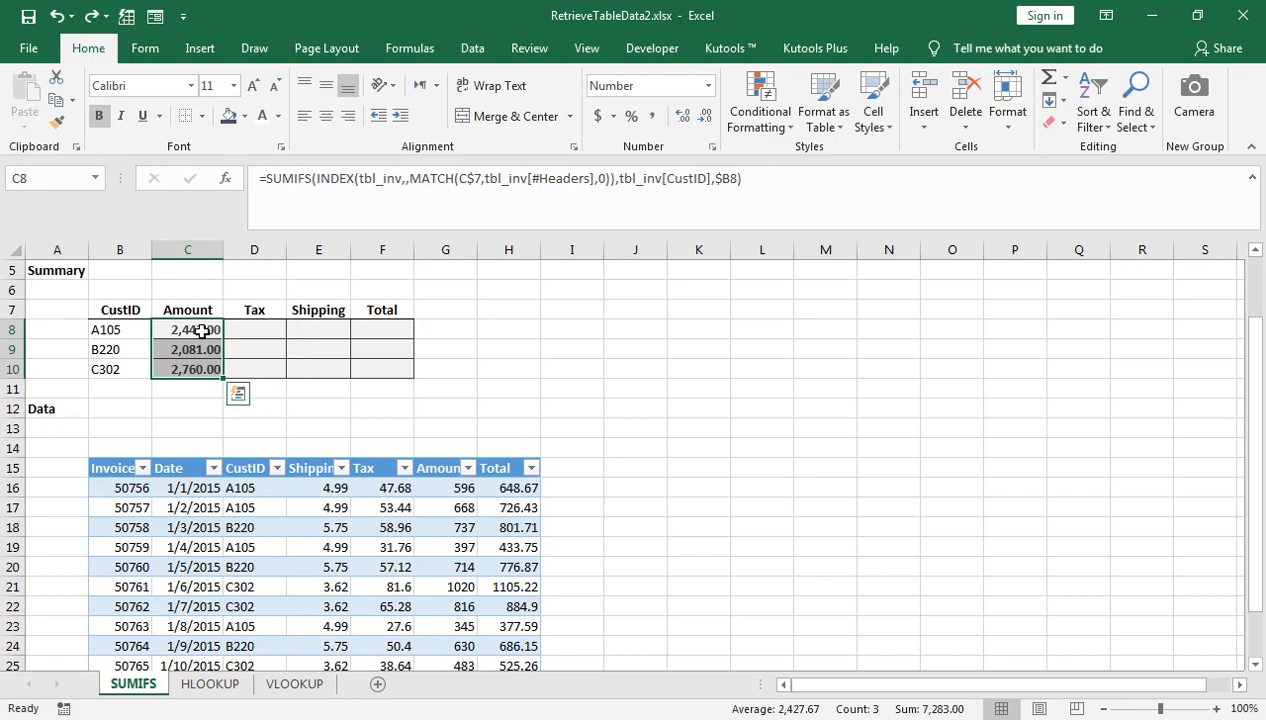
Fill the Amount formulas in C8:C10 right through the Tax, Shipping and Total columns with Fill Right.
{"action": "key", "text": "shift+Right"}
{"action": "key", "text": "shift+Right"}
{"action": "key", "text": "shift+Right"}
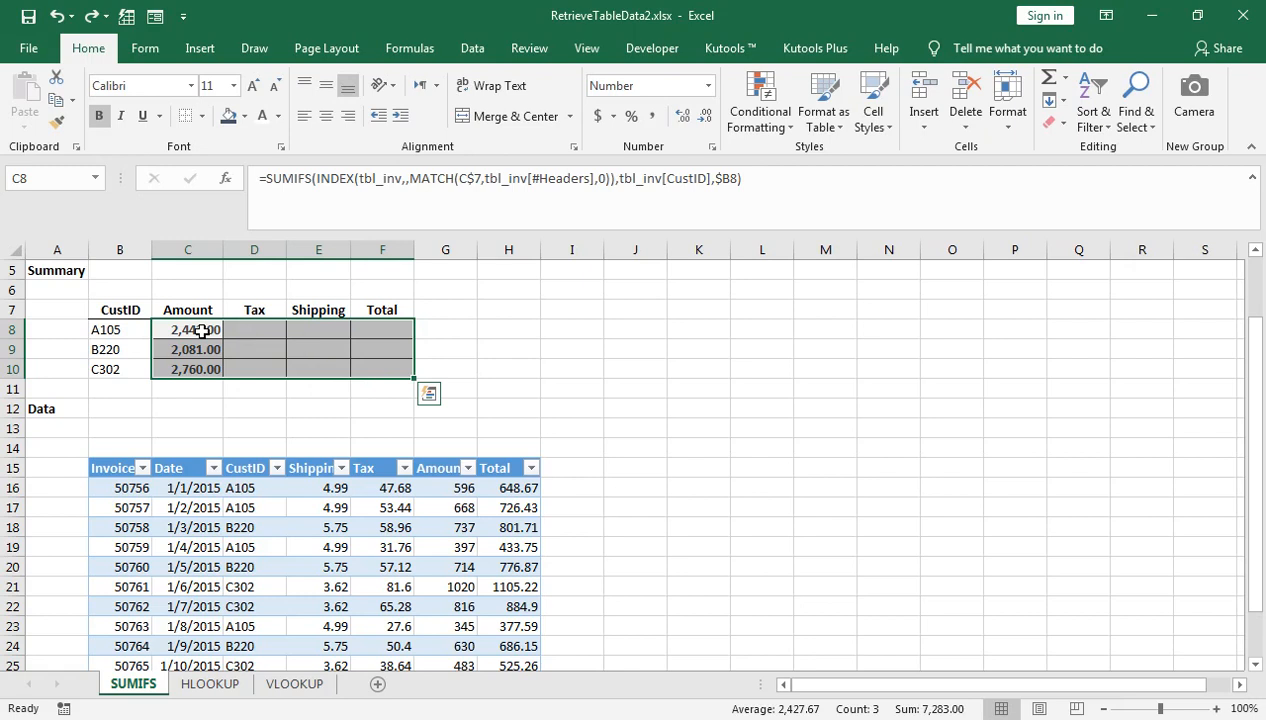
{"action": "key", "text": "ctrl+r"}
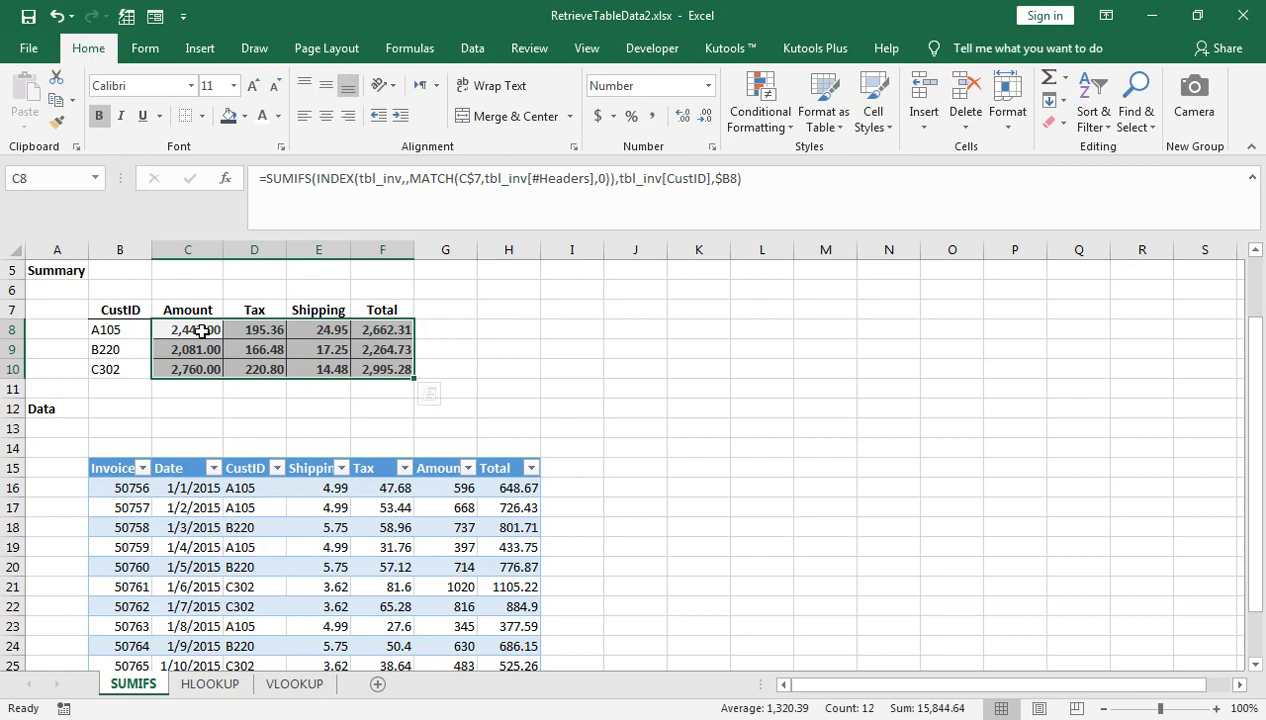
Add AutoSum totals in C11:F11 beneath the summary's Amount, Tax, Shipping and Total columns.
{"action": "left_click", "coordinate": [202, 330]}
{"action": "key", "text": "Down"}
{"action": "key", "text": "Down"}
{"action": "key", "text": "Down"}
{"action": "key", "text": "Right"}
{"action": "key", "text": "Right"}
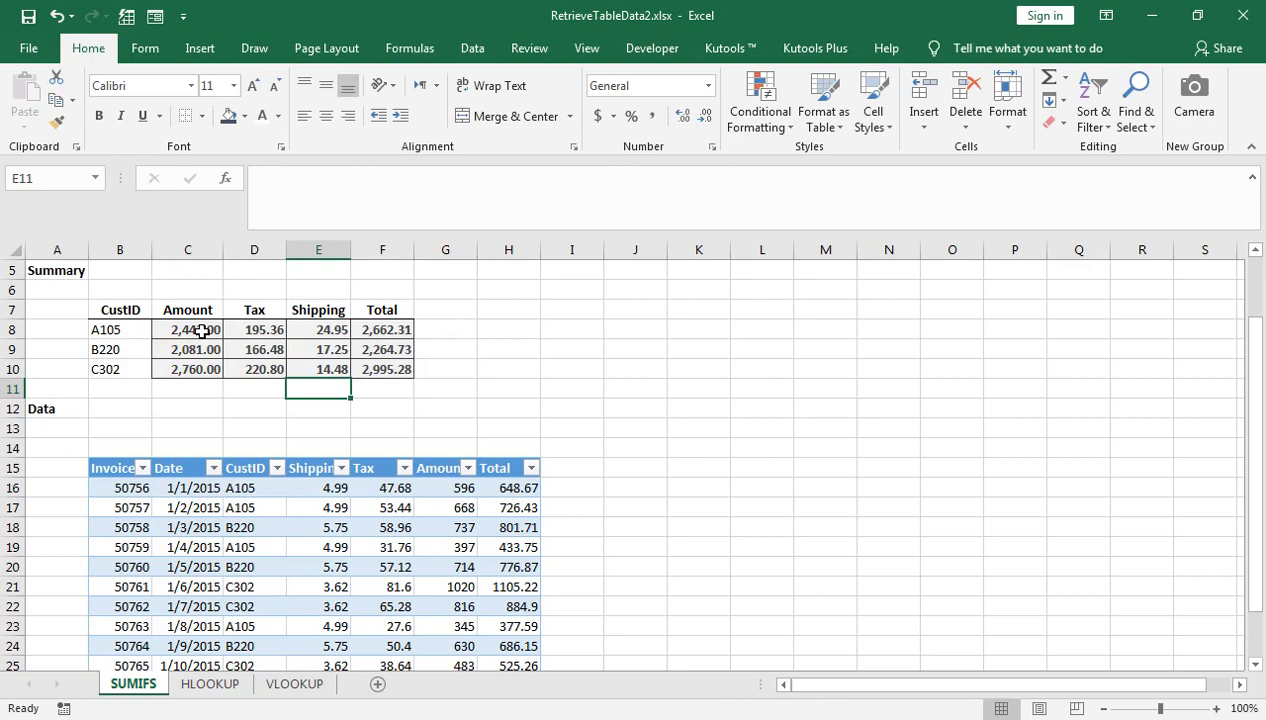
{"action": "key", "text": "Right"}
{"action": "key", "text": "Right"}
{"action": "key", "text": "Right"}
{"action": "scroll", "coordinate": [426, 441], "scroll_direction": "up", "scroll_amount": 1}
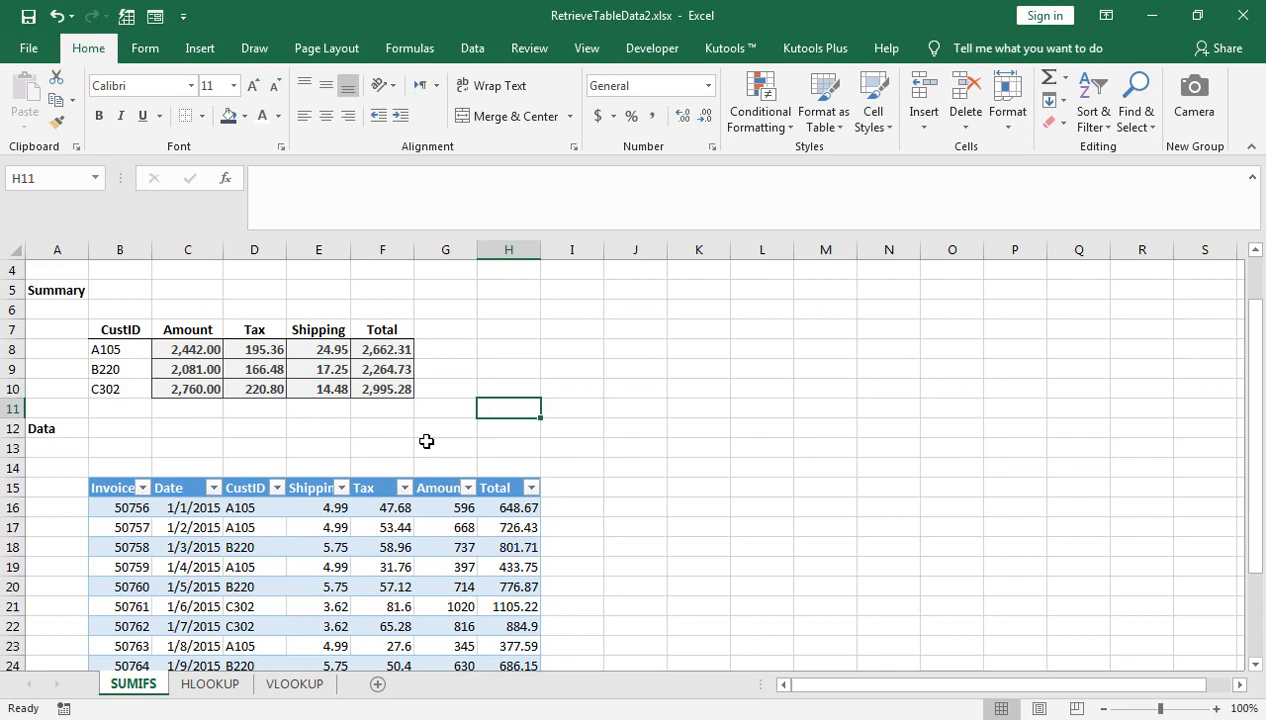
{"action": "key", "text": "Left"}
{"action": "key", "text": "Left"}
{"action": "key", "text": "Left"}
{"action": "key", "text": "Left"}
{"action": "key", "text": "Left"}
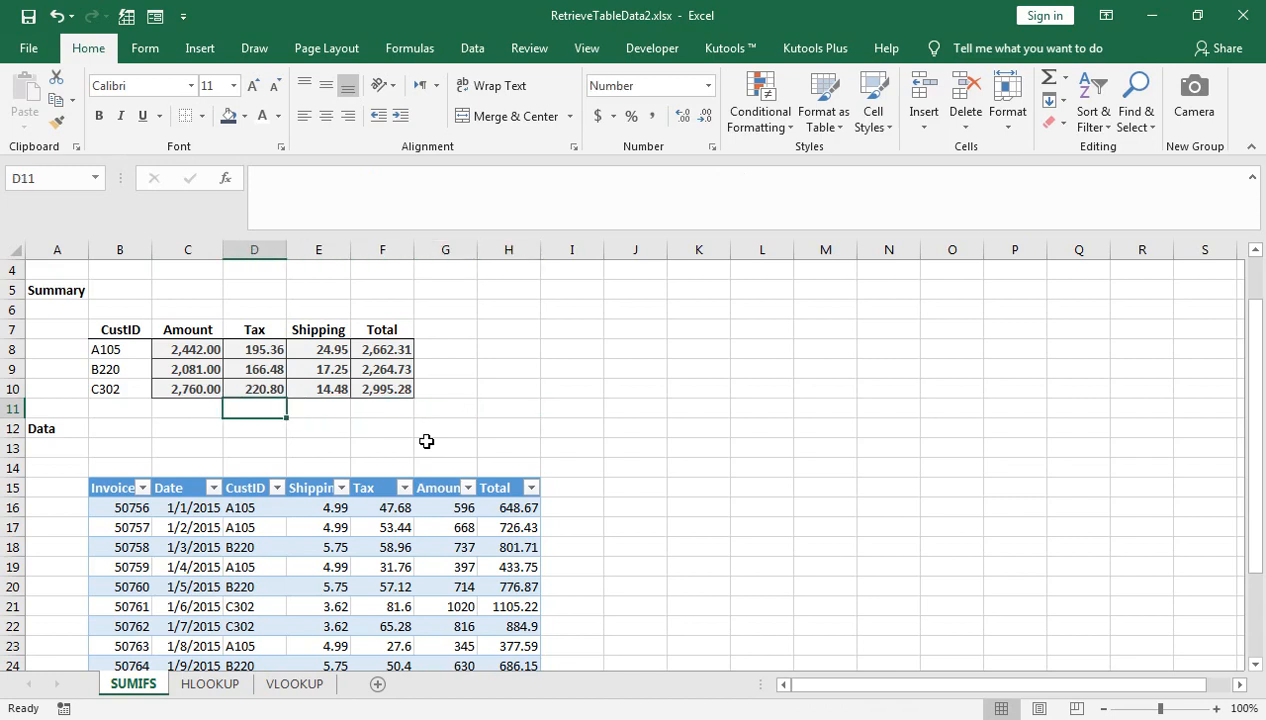
{"action": "key", "text": "shift+Right"}
{"action": "key", "text": "shift+Right"}
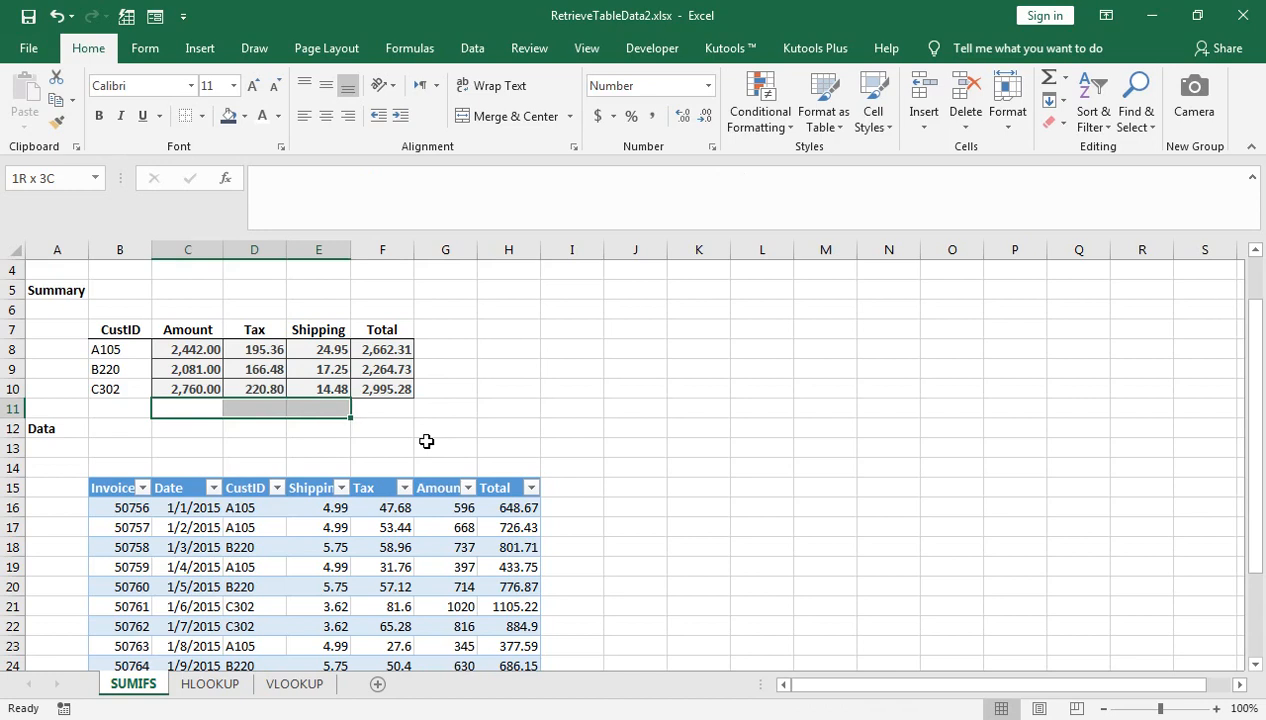
{"action": "key", "text": "shift+Right"}
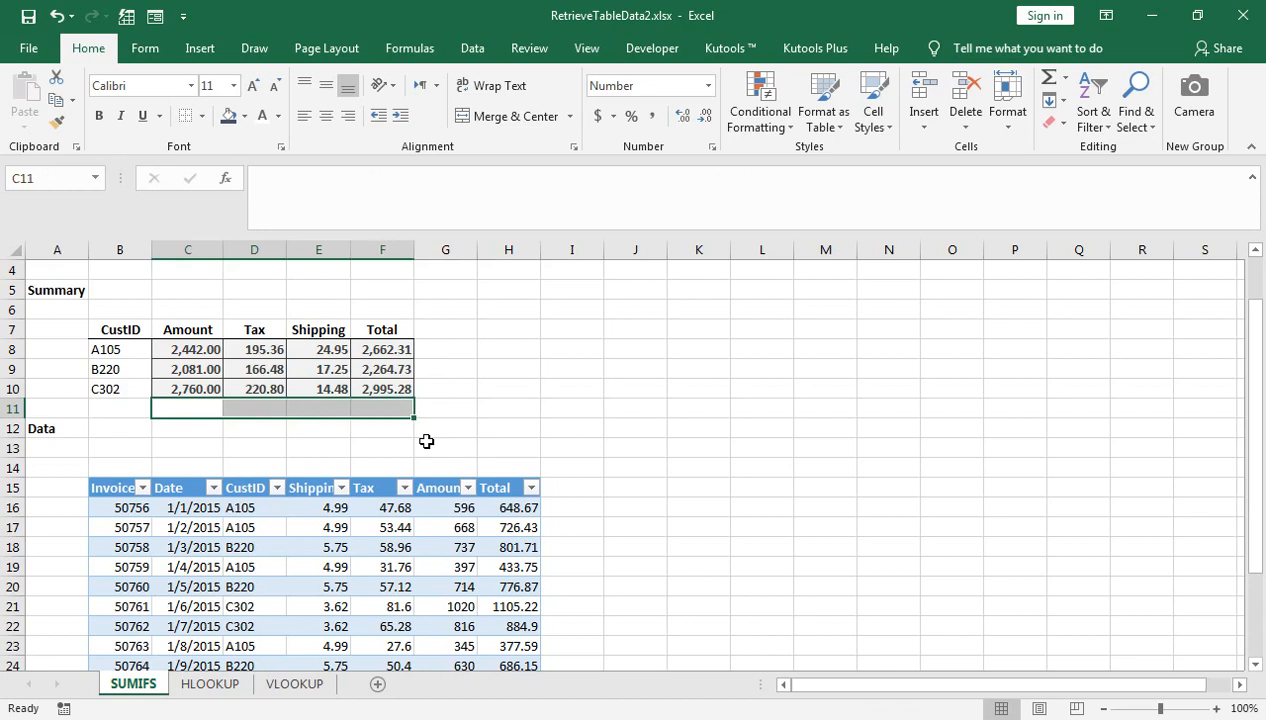
{"action": "key", "text": "alt+equal"}
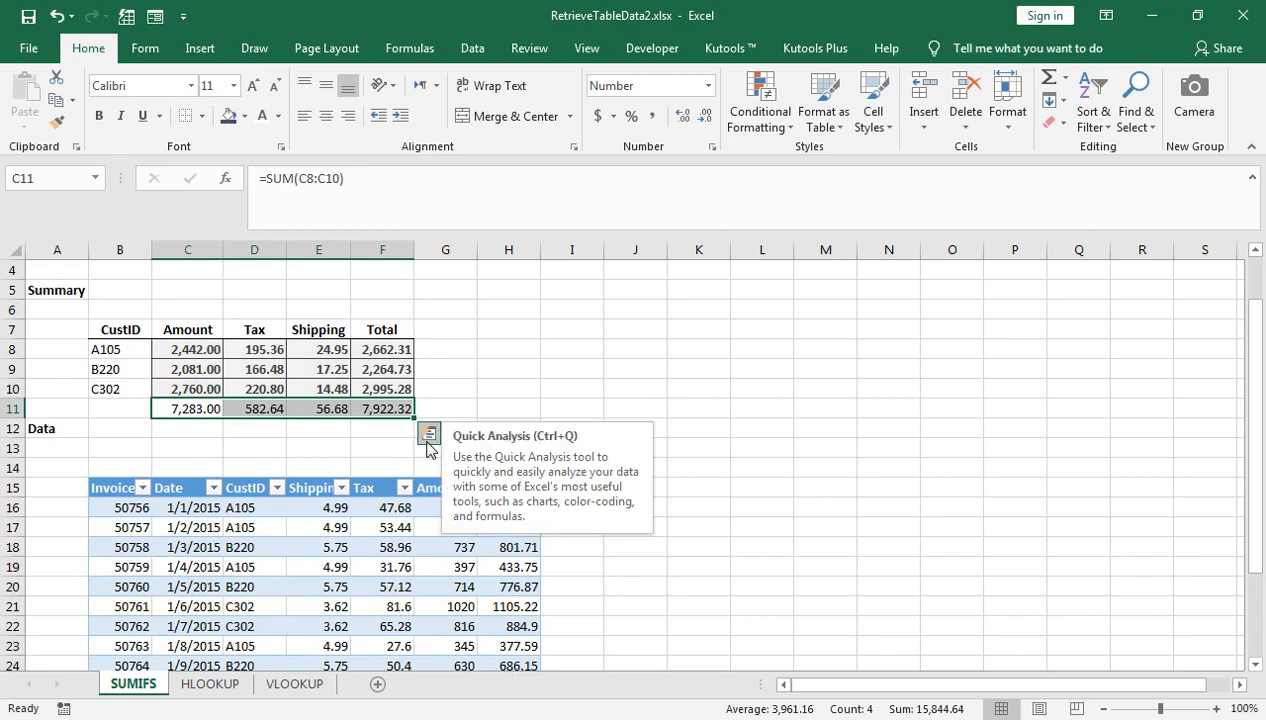
Add AutoSum totals beneath the invoice table's Shipping, Tax, Amount and Total columns in E28:H28.
{"action": "key", "text": "Left"}
{"action": "key", "text": "Right"}
{"action": "key", "text": "Down"}
{"action": "key", "text": "Down"}
{"action": "key", "text": "Down"}
{"action": "key", "text": "Down"}
{"action": "key", "text": "Down"}
{"action": "key", "text": "Down"}
{"action": "key", "text": "Down"}
{"action": "key", "text": "Down"}
{"action": "key", "text": "Down"}
{"action": "key", "text": "Down"}
{"action": "key", "text": "Down"}
{"action": "key", "text": "Down"}
{"action": "key", "text": "Down"}
{"action": "key", "text": "Down"}
{"action": "key", "text": "Down"}
{"action": "key", "text": "Down"}
{"action": "key", "text": "Down"}
{"action": "key", "text": "Down"}
{"action": "key", "text": "Down"}
{"action": "key", "text": "Right"}
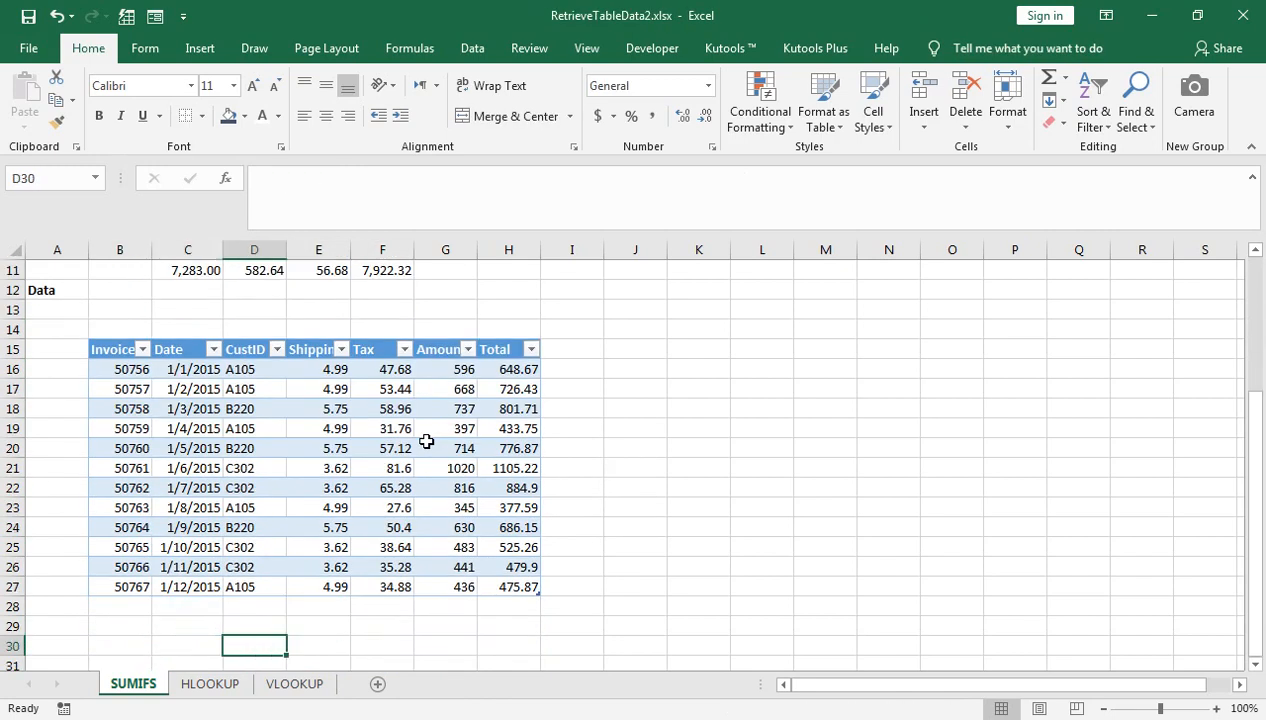
{"action": "key", "text": "Right"}
{"action": "key", "text": "Right"}
{"action": "key", "text": "Up"}
{"action": "key", "text": "Left"}
{"action": "key", "text": "Up"}
{"action": "key", "text": "shift+Right"}
{"action": "key", "text": "shift+Right"}
{"action": "key", "text": "shift+Right"}
{"action": "key", "text": "alt+equal"}
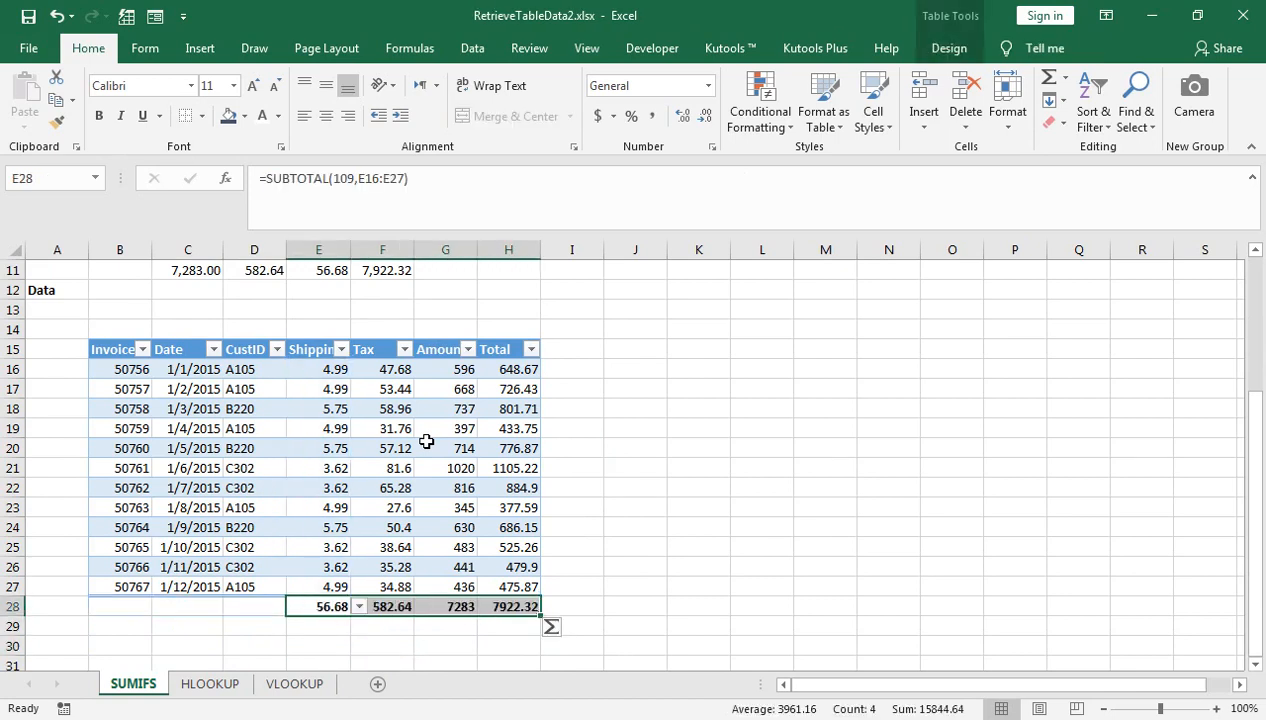
Review the totals beneath the invoice table and undo that totals row.
{"action": "key", "text": "Right"}
{"action": "key", "text": "Right"}
{"action": "key", "text": "Left"}
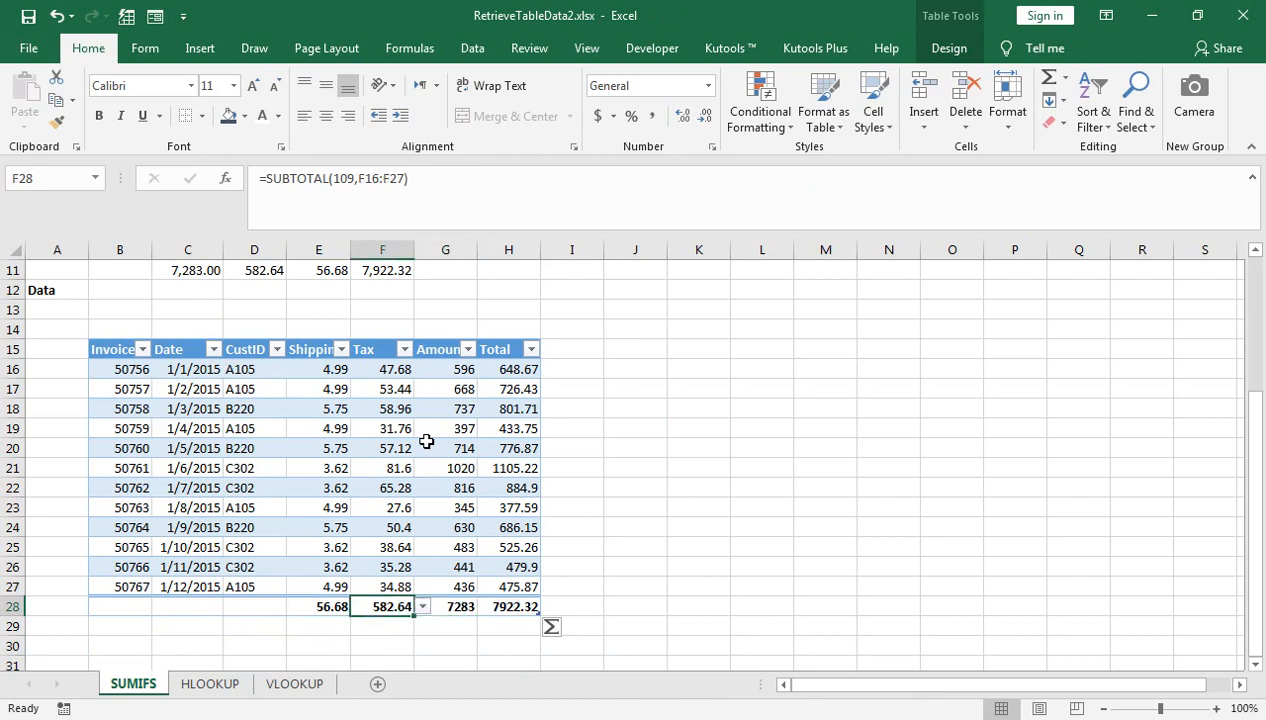
{"action": "key", "text": "Left"}
{"action": "key", "text": "shift+Right"}
{"action": "key", "text": "shift+Right"}
{"action": "key", "text": "shift+Right"}
{"action": "key", "text": "ctrl+z"}
{"action": "key", "text": "ctrl+z"}
{"action": "key", "text": "ctrl+z"}
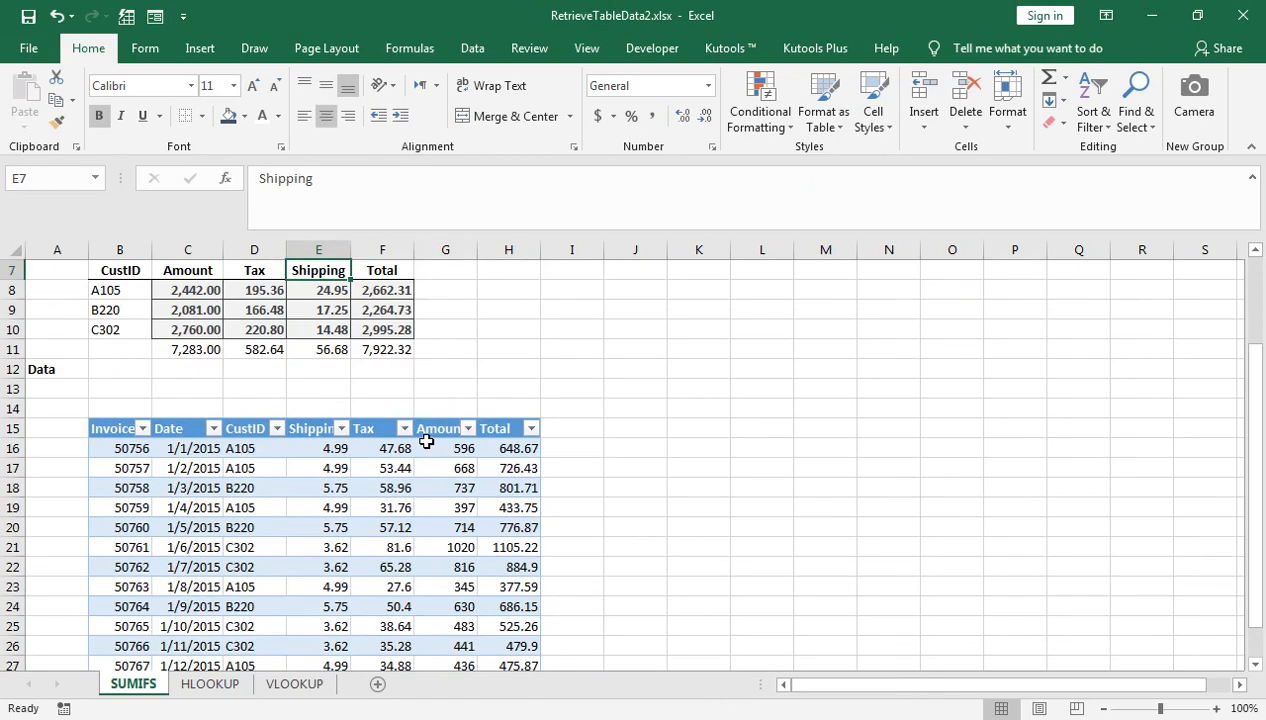
Clear the column totals in C11:F11 beneath the customer summary.
{"action": "key", "text": "ctrl+Up"}
{"action": "key", "text": "Left"}
{"action": "key", "text": "Left"}
{"action": "key", "text": "Left"}
{"action": "key", "text": "Left"}
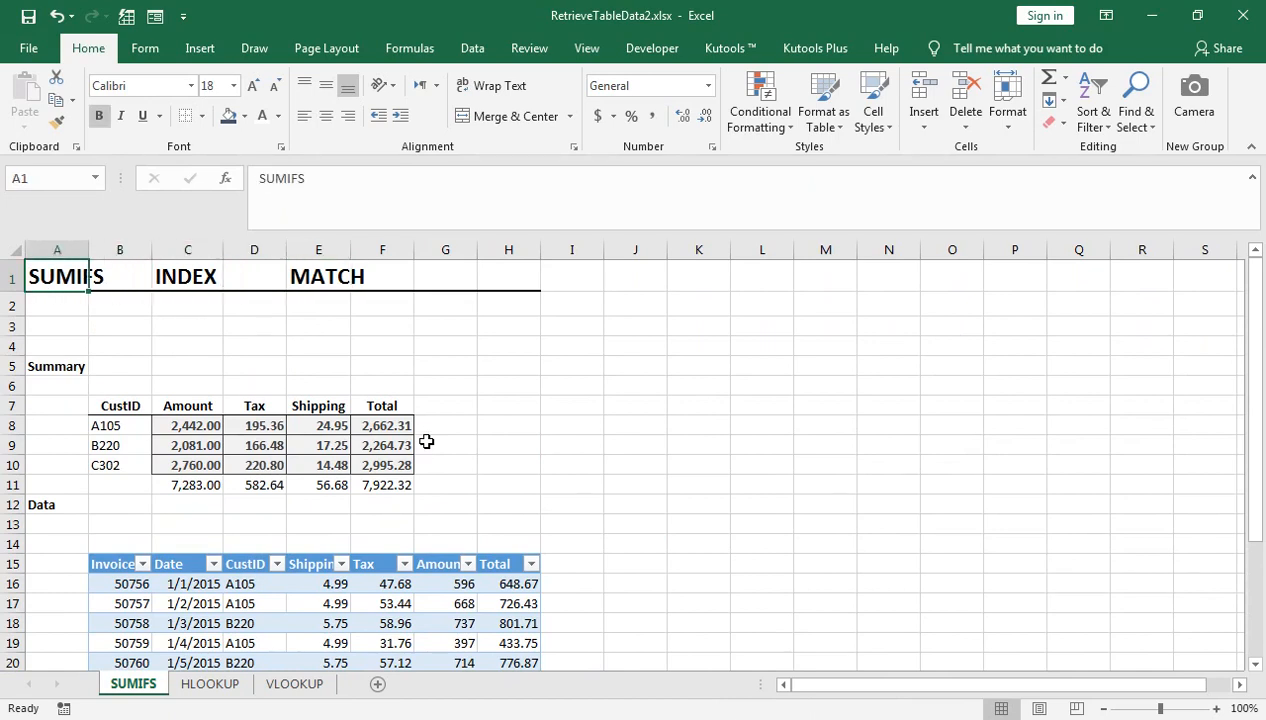
{"action": "key", "text": "Right"}
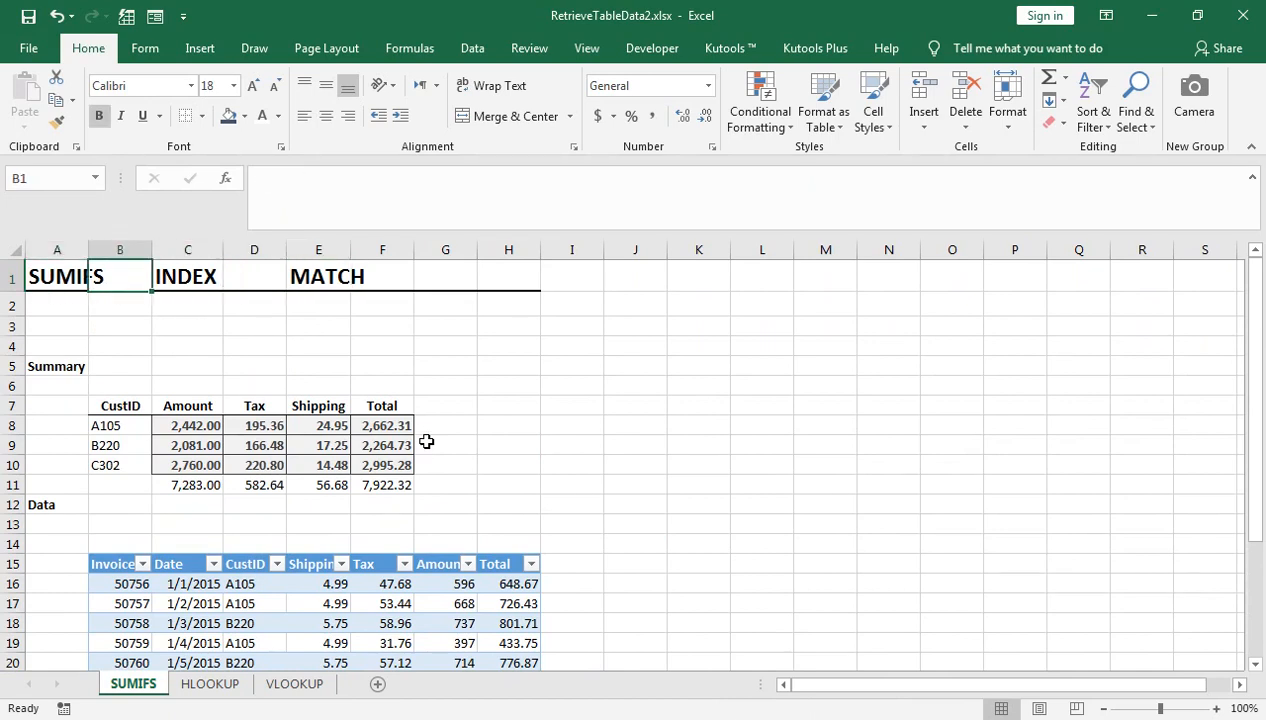
{"action": "key", "text": "Down"}
{"action": "key", "text": "Down"}
{"action": "key", "text": "Down"}
{"action": "key", "text": "Down"}
{"action": "key", "text": "Down"}
{"action": "key", "text": "Down"}
{"action": "key", "text": "Down"}
{"action": "key", "text": "Down"}
{"action": "key", "text": "Down"}
{"action": "key", "text": "Right"}
{"action": "key", "text": "Down"}
{"action": "key", "text": "shift+Right"}
{"action": "key", "text": "shift+Right"}
{"action": "key", "text": "shift+Right"}
{"action": "key", "text": "Delete"}
{"action": "key", "text": "Left"}
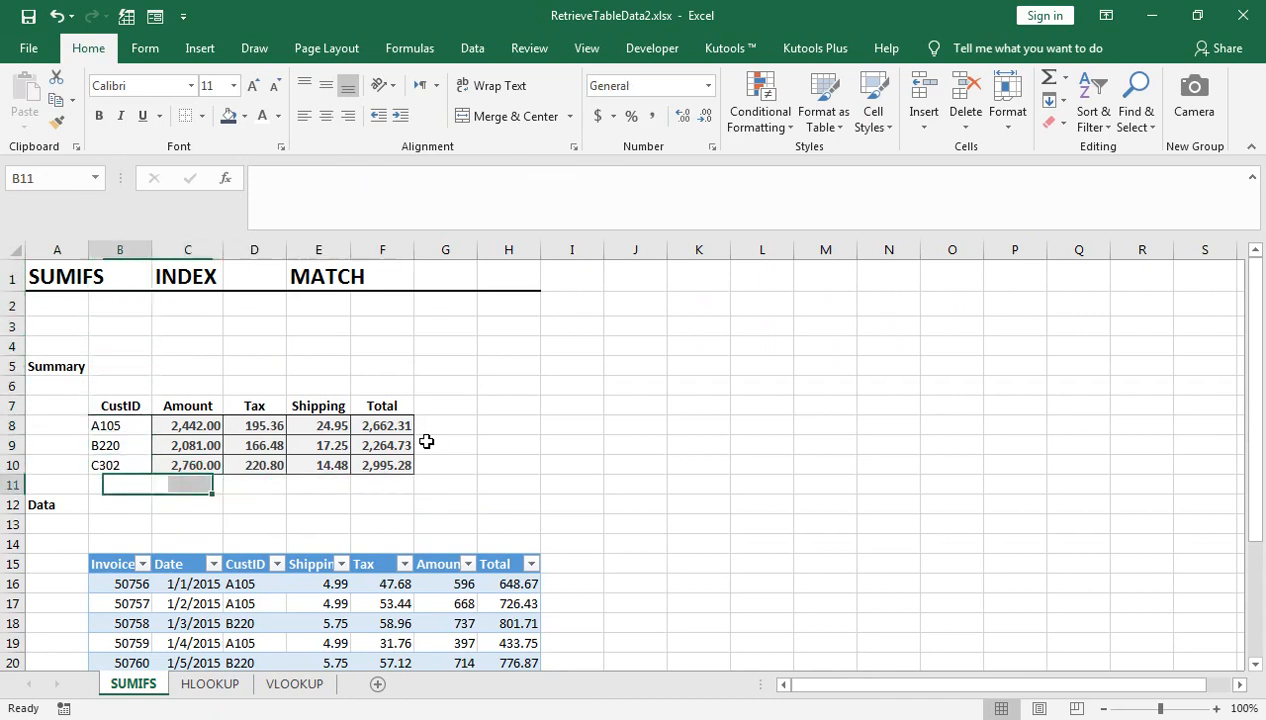
Switch to the HLOOKUP sheet and examine the salary table's No codes and its column headings through Tax.
{"action": "key", "text": "ctrl+Page_Down"}
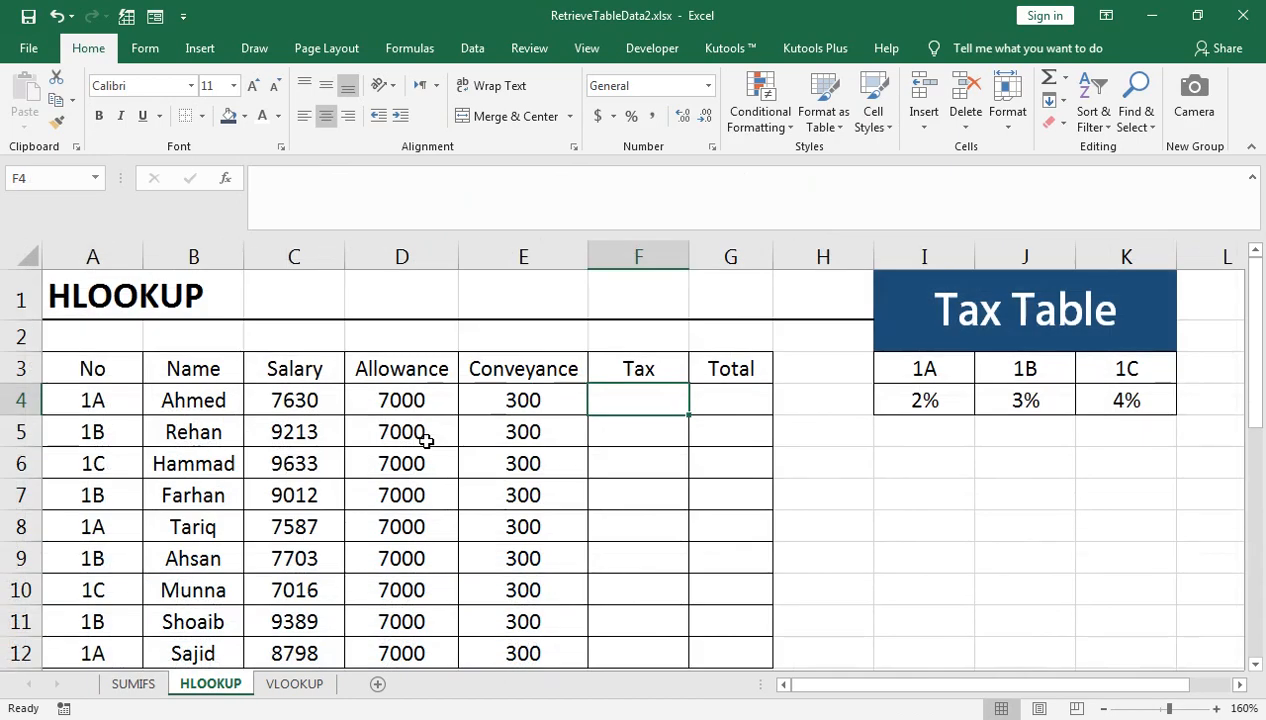
{"action": "key", "text": "Left"}
{"action": "key", "text": "Left"}
{"action": "key", "text": "Left"}
{"action": "key", "text": "Left"}
{"action": "key", "text": "Left"}
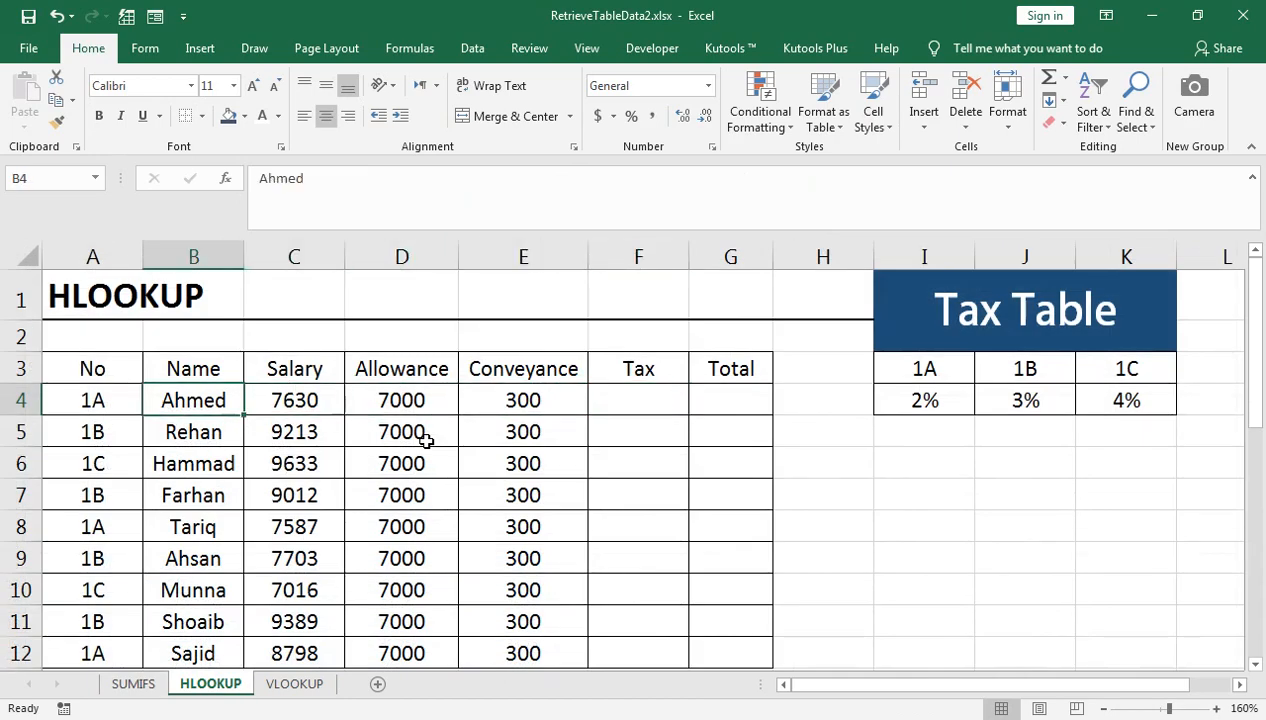
{"action": "key", "text": "Up"}
{"action": "key", "text": "Down"}
{"action": "key", "text": "Down"}
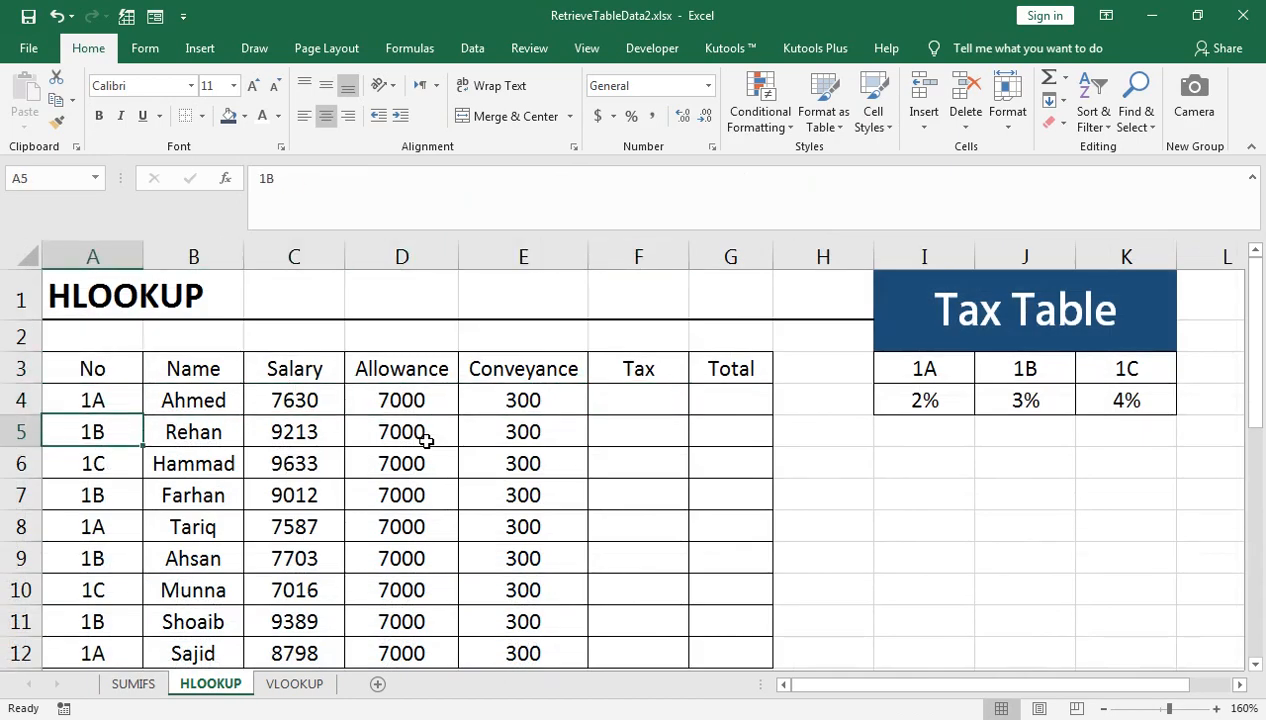
{"action": "key", "text": "Down"}
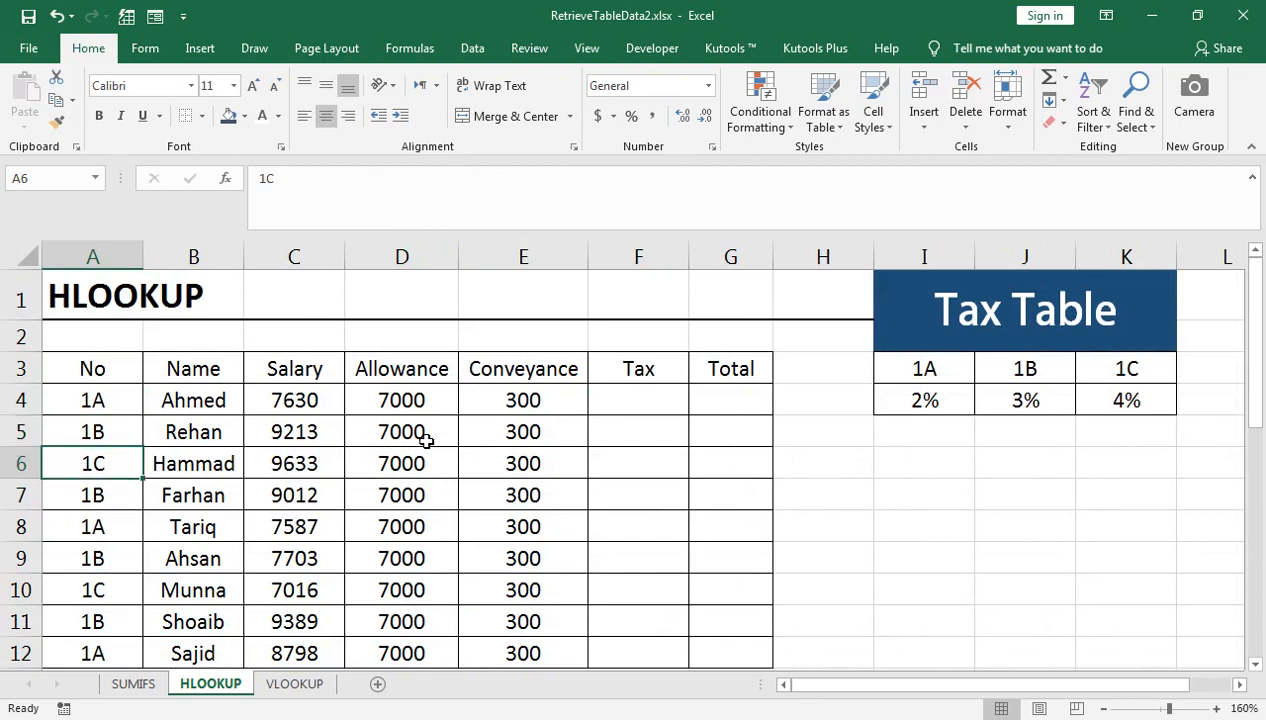
{"action": "key", "text": "Right"}
{"action": "key", "text": "Up"}
{"action": "key", "text": "Up"}
{"action": "key", "text": "Up"}
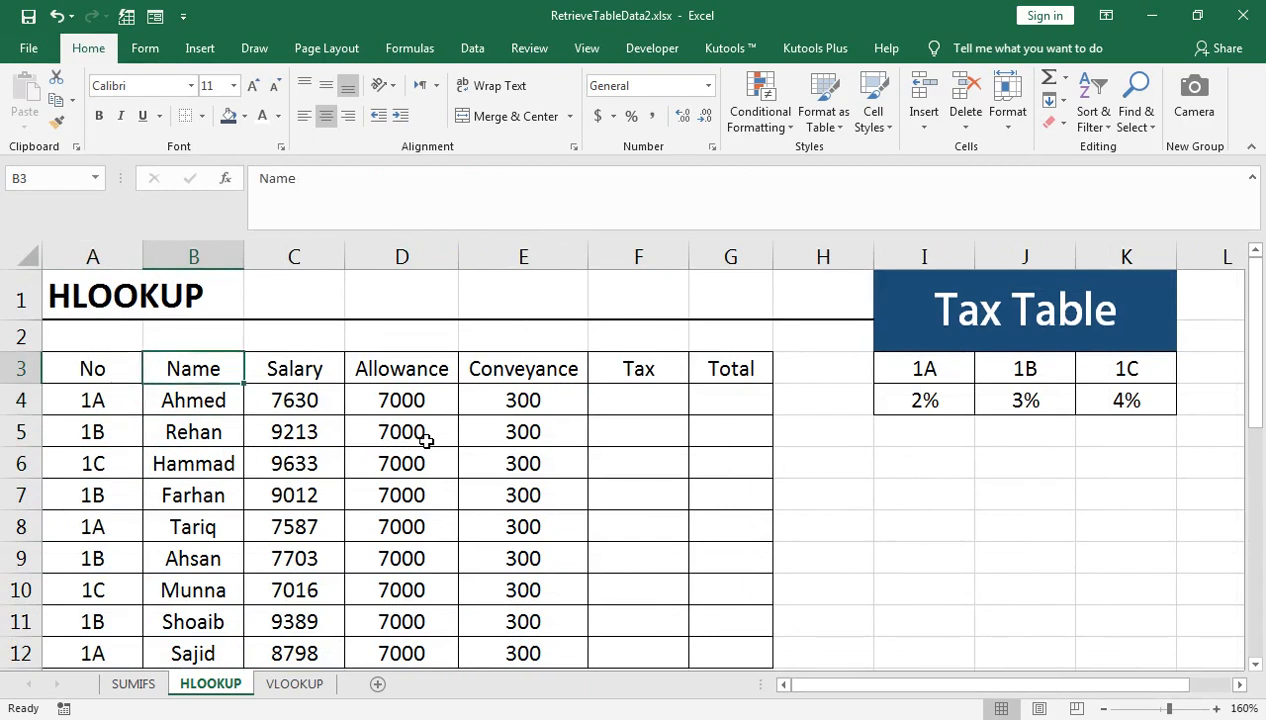
{"action": "key", "text": "Right"}
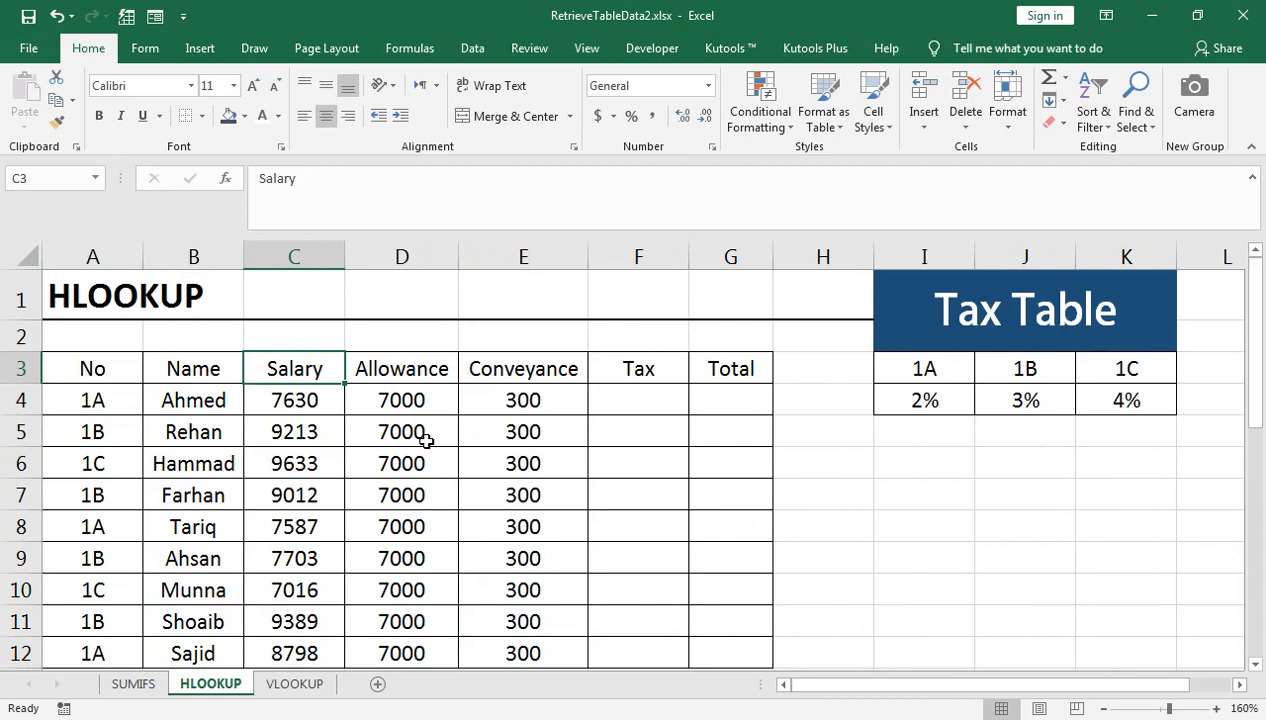
{"action": "key", "text": "Right"}
{"action": "key", "text": "Right"}
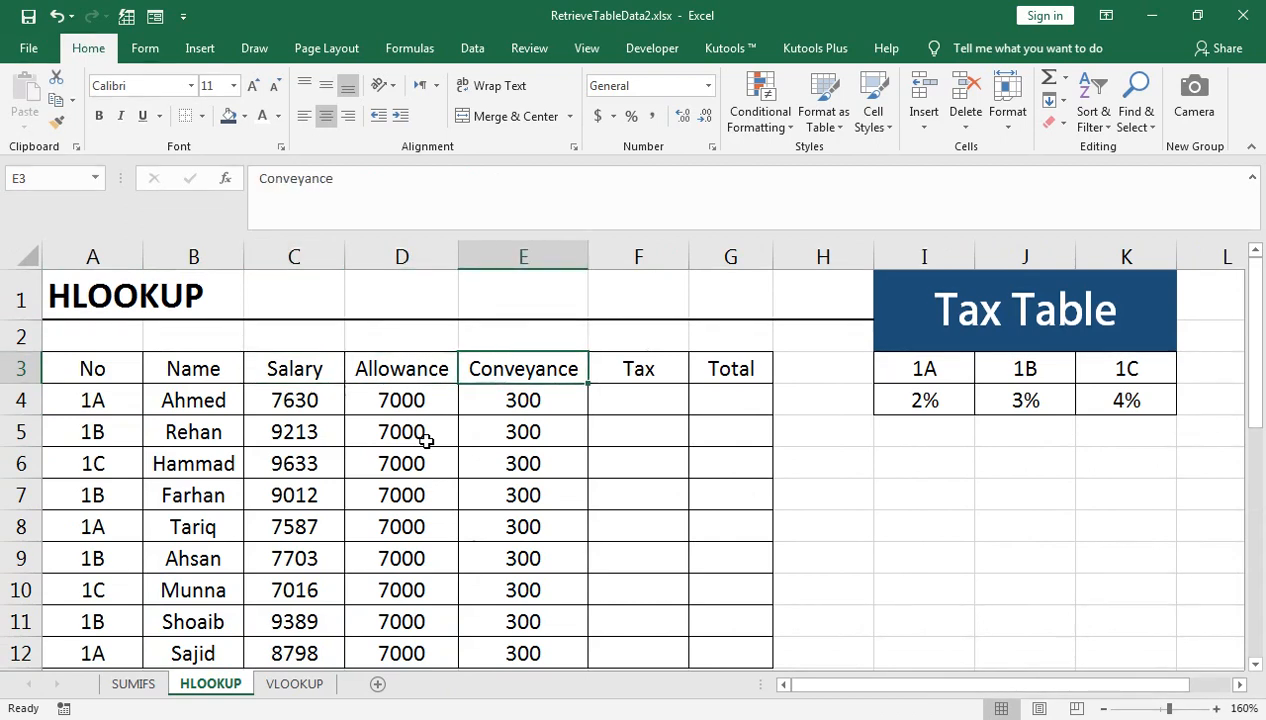
{"action": "key", "text": "Right"}
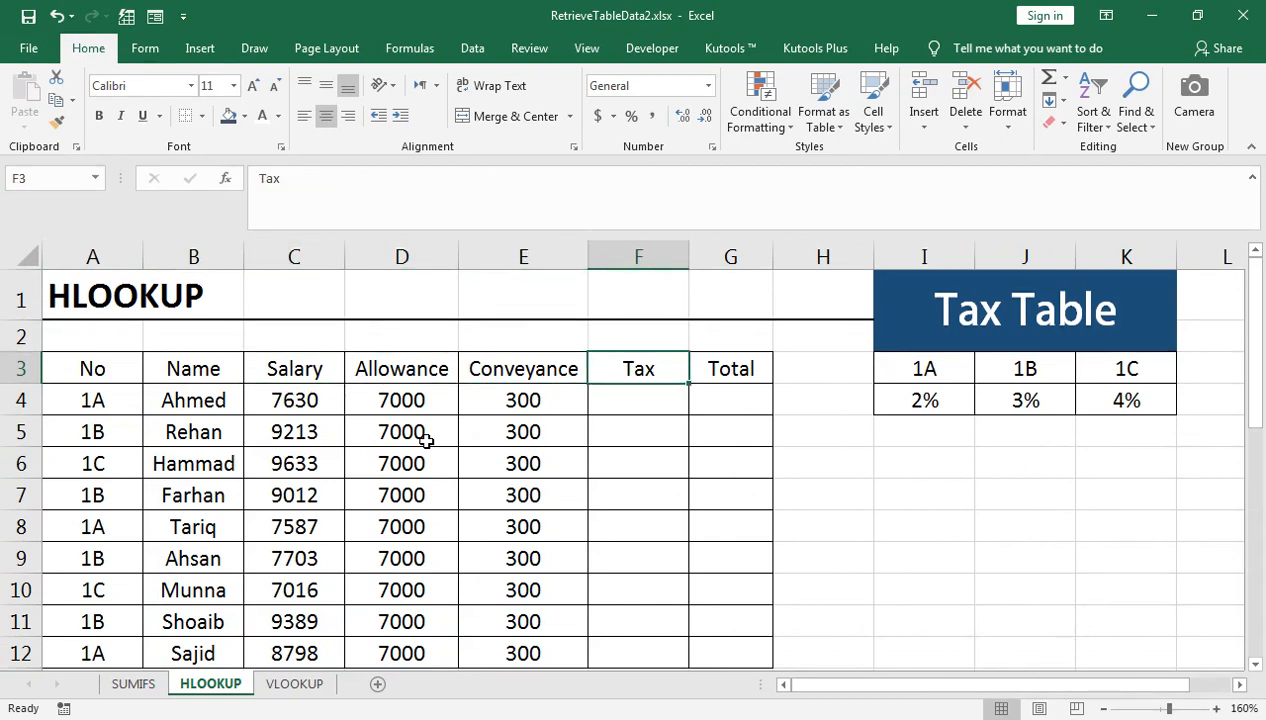
Examine the Tax Table's codes 1A, 1B and 1C and the percentage rate under each.
{"action": "key", "text": "Right"}
{"action": "key", "text": "Right"}
{"action": "key", "text": "Right"}
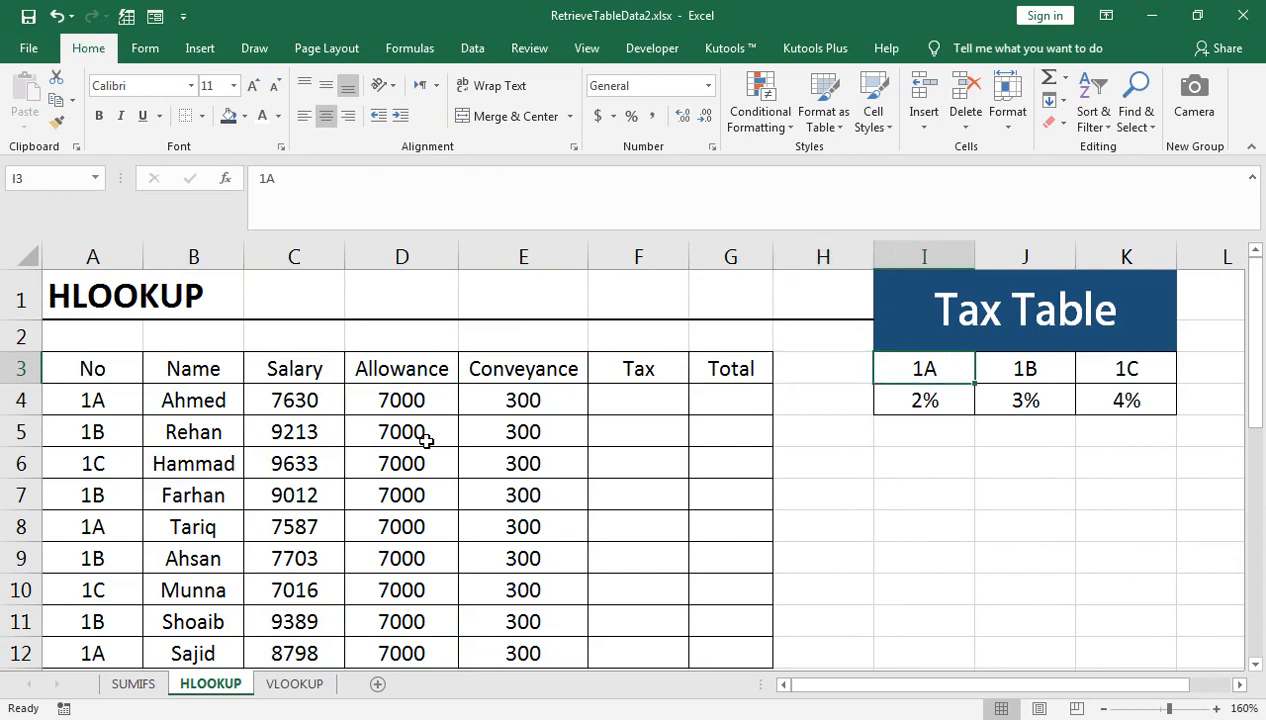
{"action": "key", "text": "Right"}
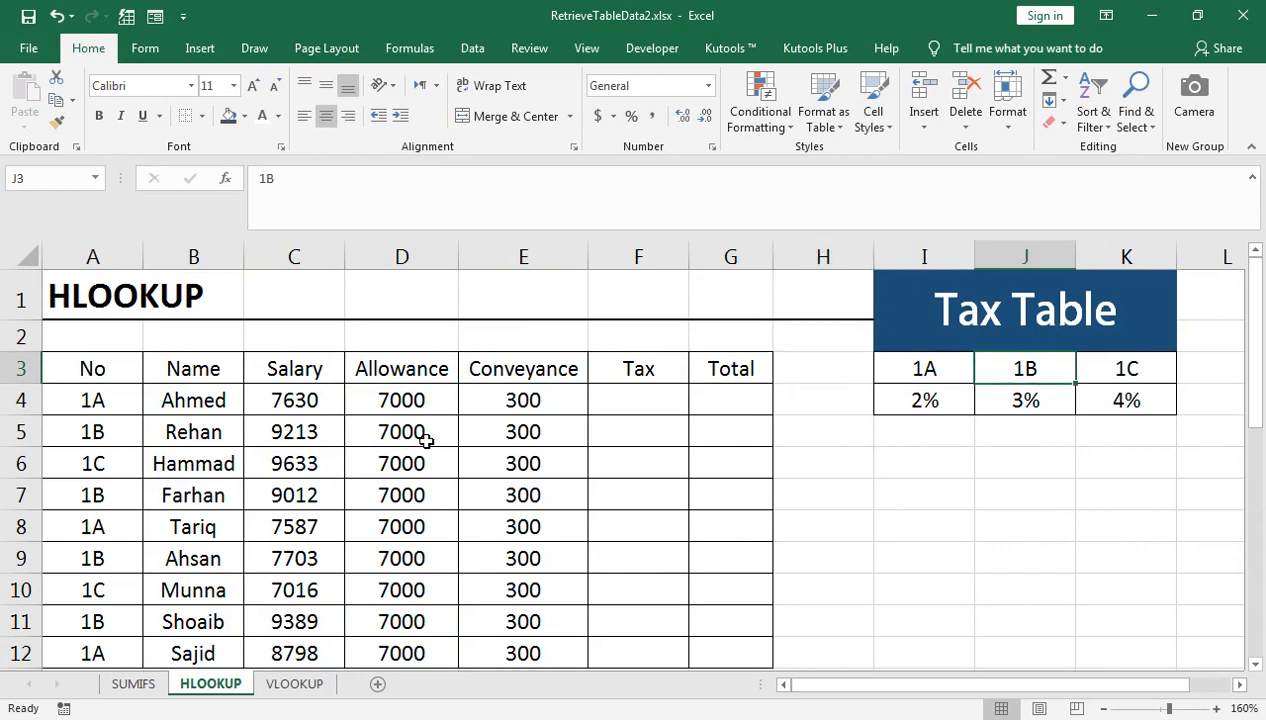
{"action": "key", "text": "Left"}
{"action": "key", "text": "Right"}
{"action": "key", "text": "Down"}
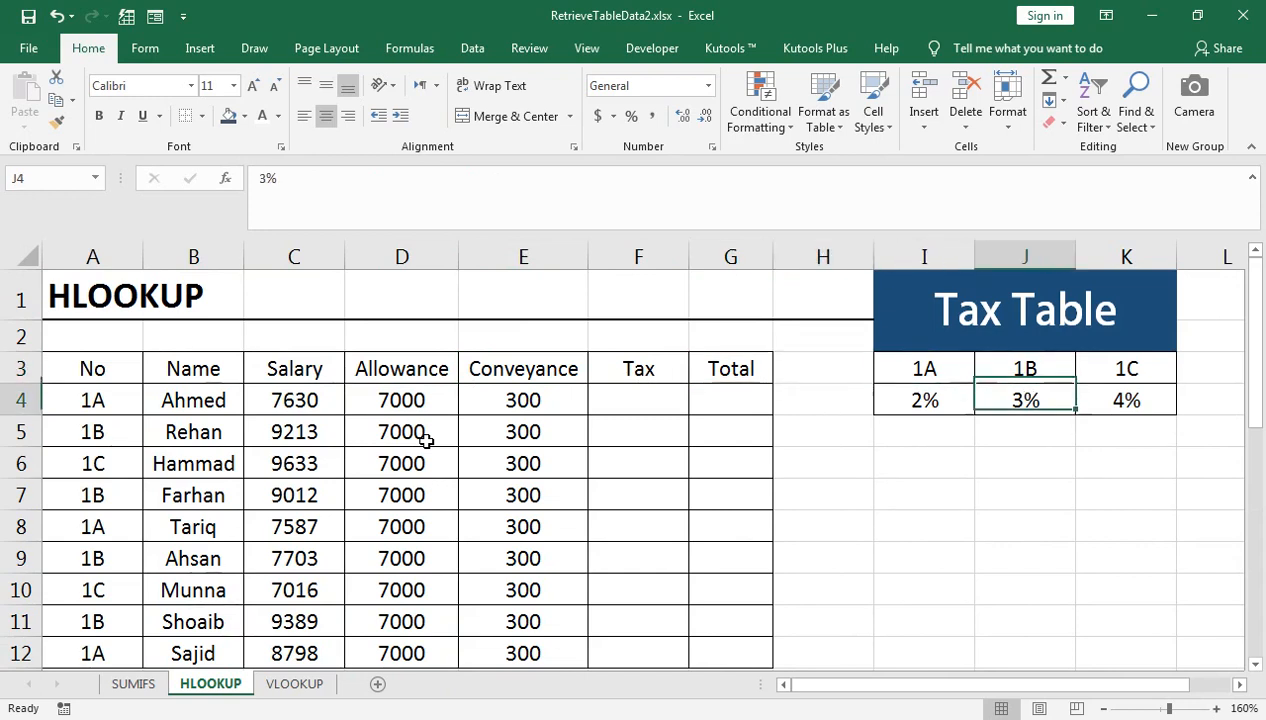
{"action": "key", "text": "Left"}
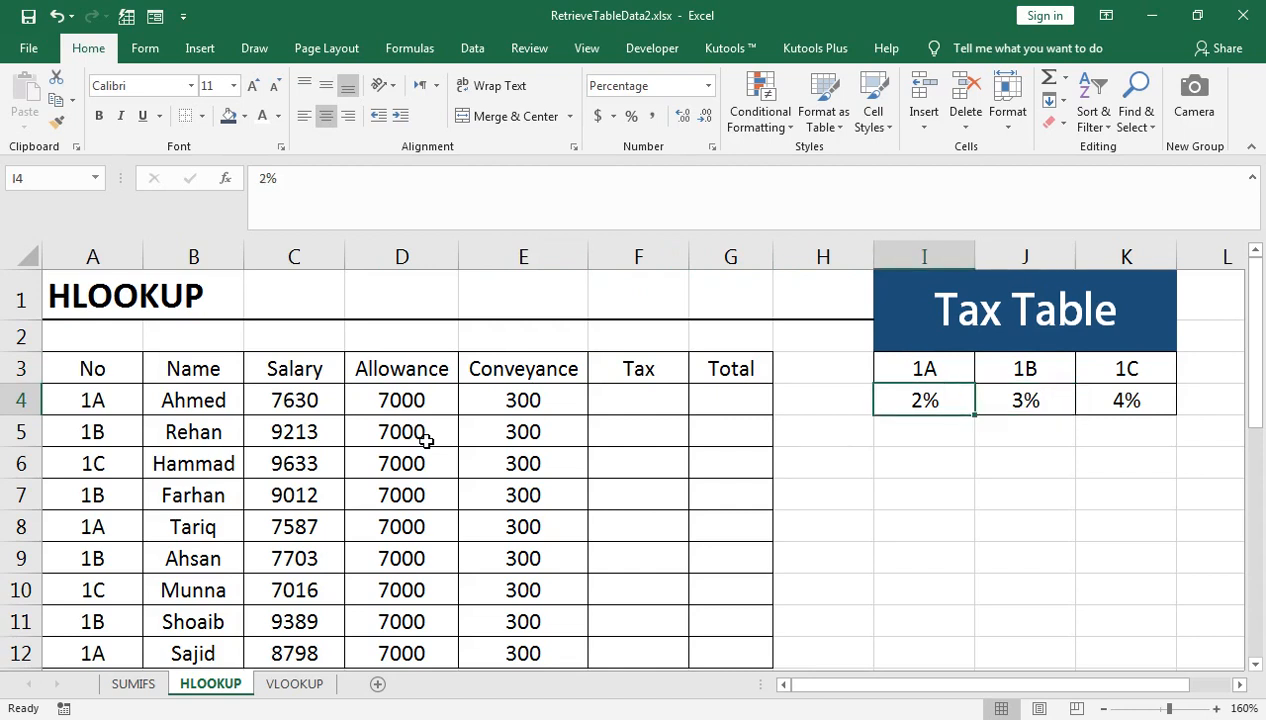
{"action": "key", "text": "Right"}
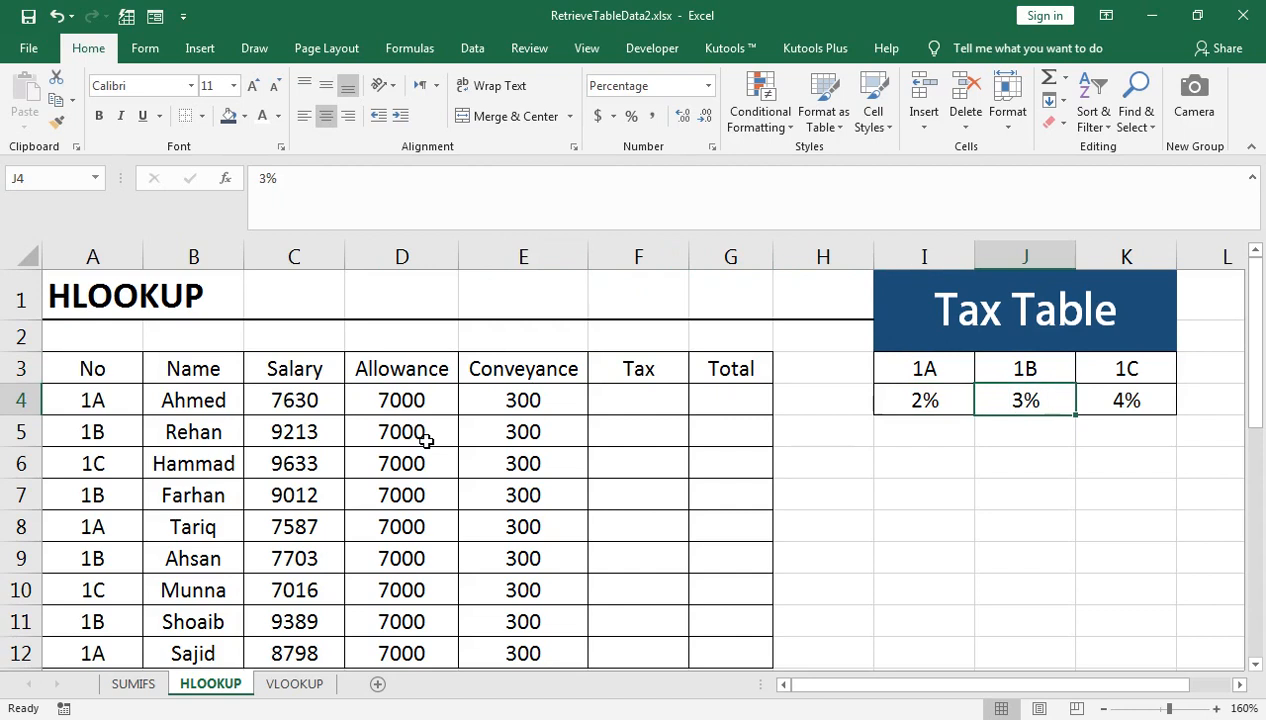
Start an HLOOKUP formula in Tax cell F4 with the No code in A4 as the lookup value.
{"action": "key", "text": "Right"}
{"action": "key", "text": "Left"}
{"action": "key", "text": "Left"}
{"action": "key", "text": "Left"}
{"action": "key", "text": "Left"}
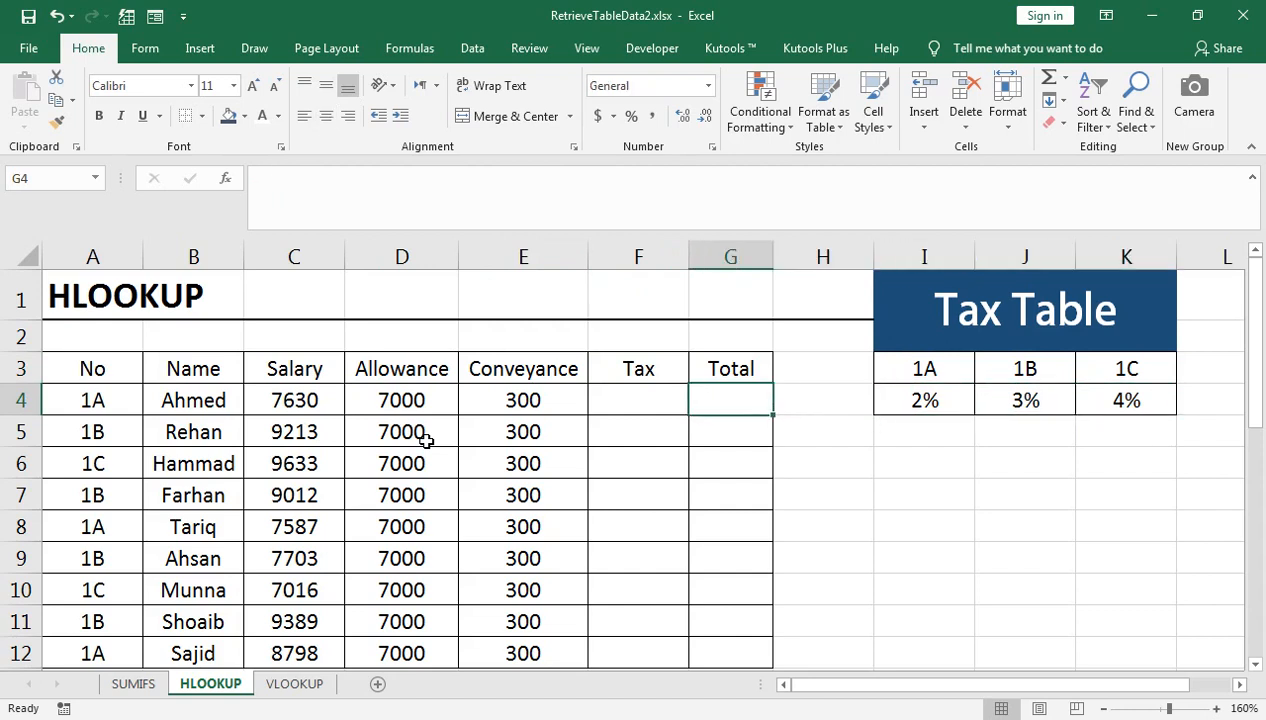
{"action": "key", "text": "Left"}
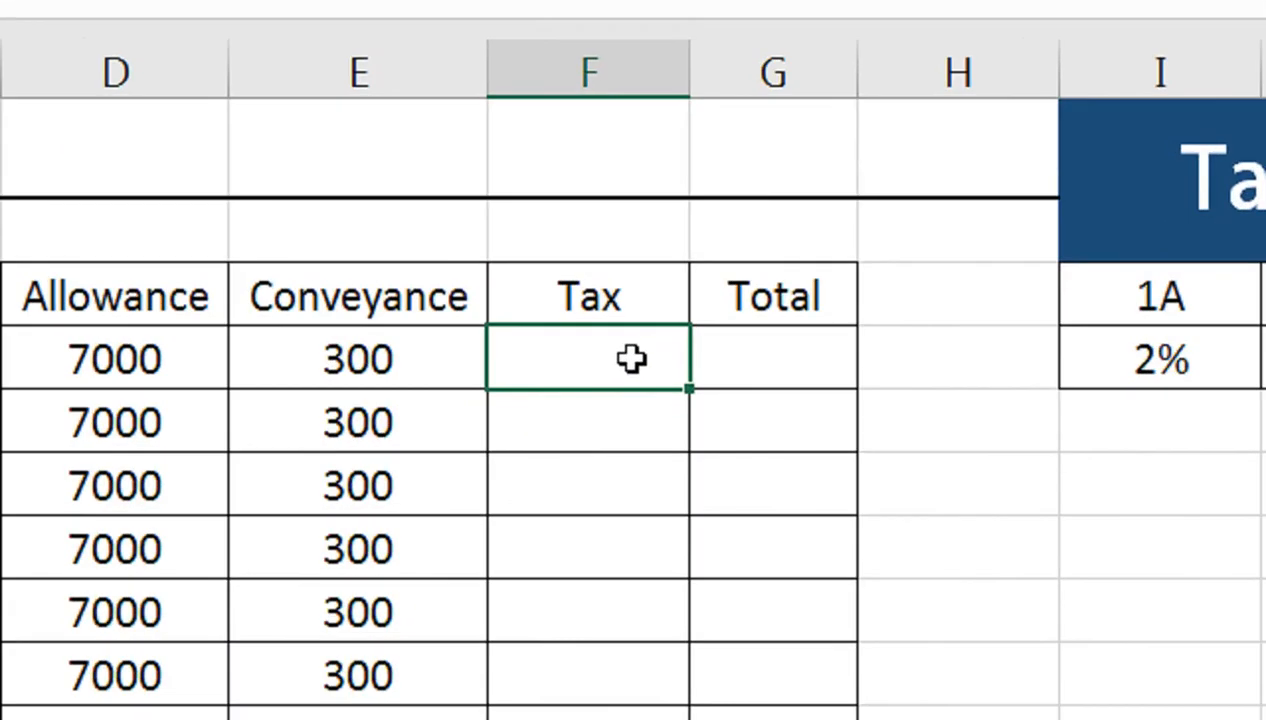
{"action": "double_click", "coordinate": [662, 400]}
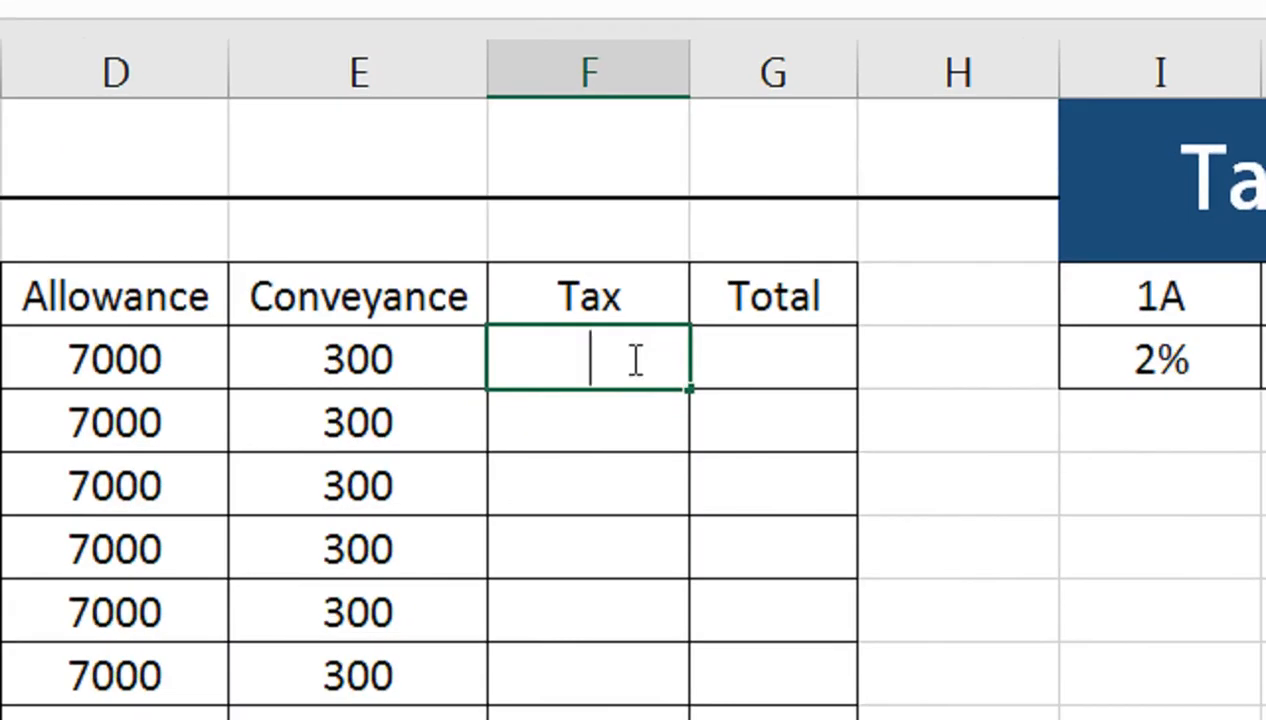
{"action": "type", "text": "=HLO"}
{"action": "key", "text": "Tab"}
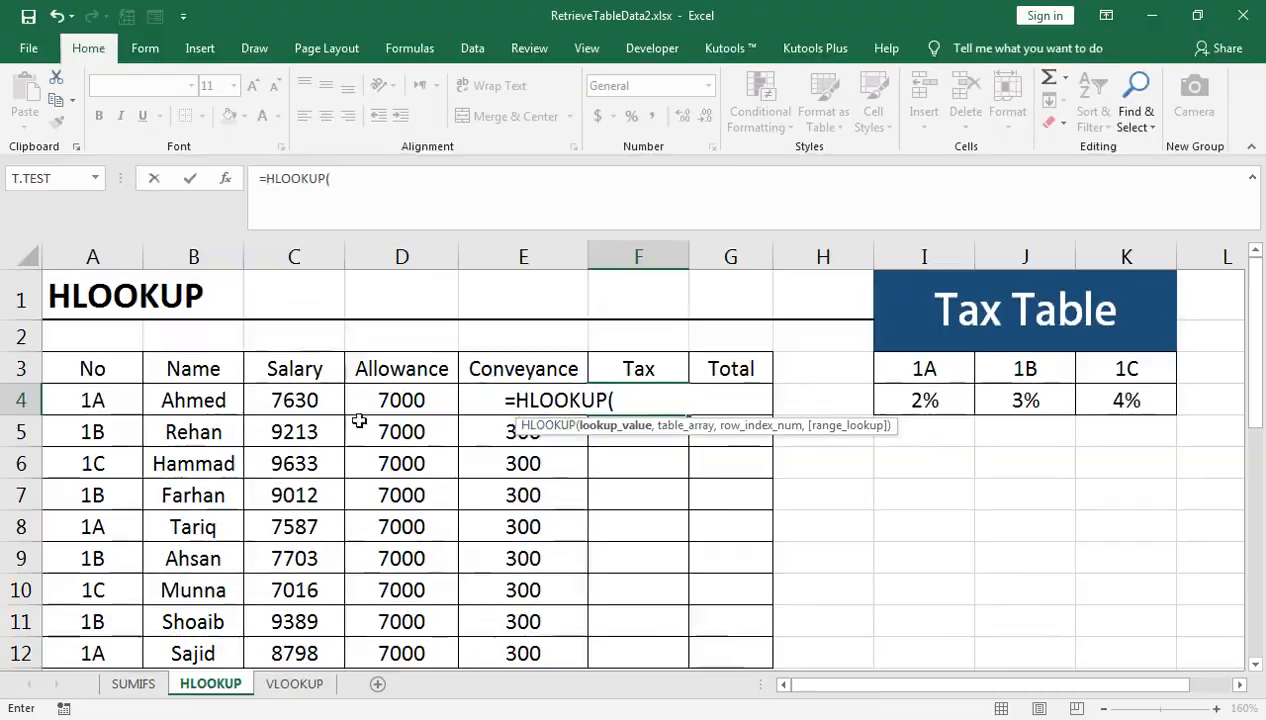
{"action": "left_click", "coordinate": [122, 400]}
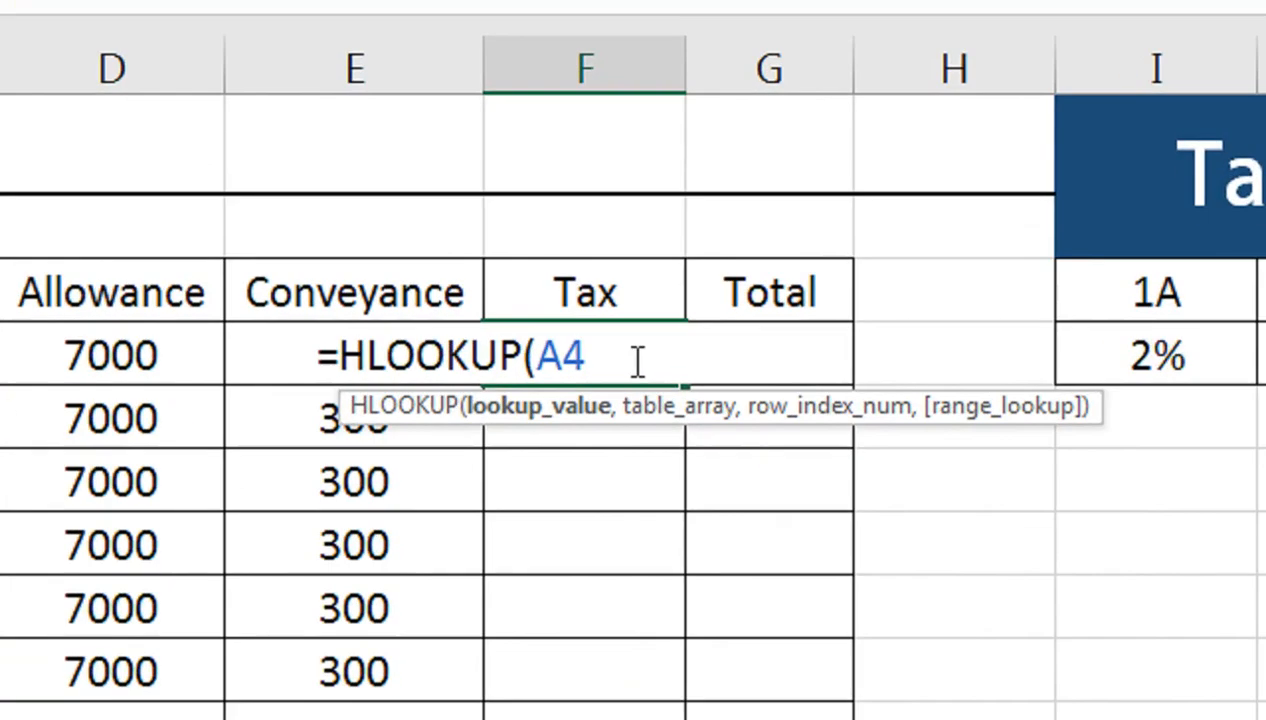
{"action": "type", "text": ","}
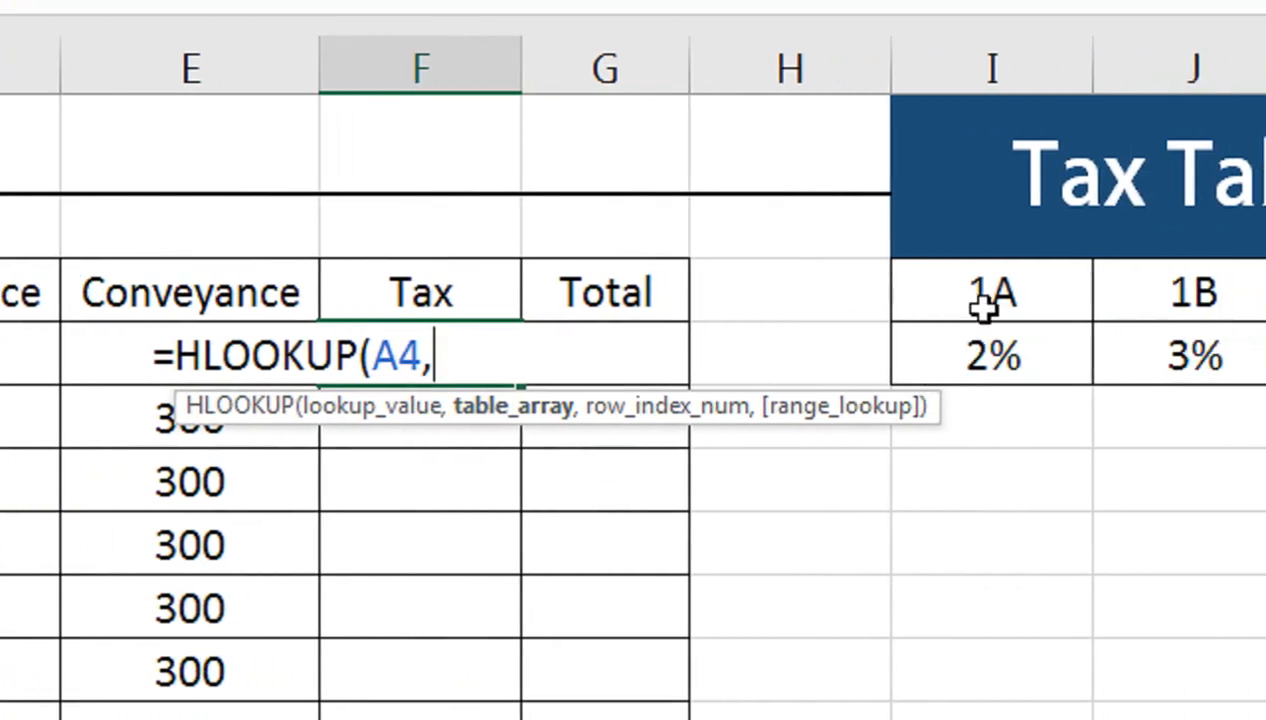
Add the Tax Table range I3:K4 as the HLOOKUP table array, locked as the absolute reference $I$3:$K$4.
{"action": "left_click", "coordinate": [985, 308]}
{"action": "key", "text": "shift+Right"}
{"action": "key", "text": "shift+Down"}
{"action": "key", "text": "shift+Right"}
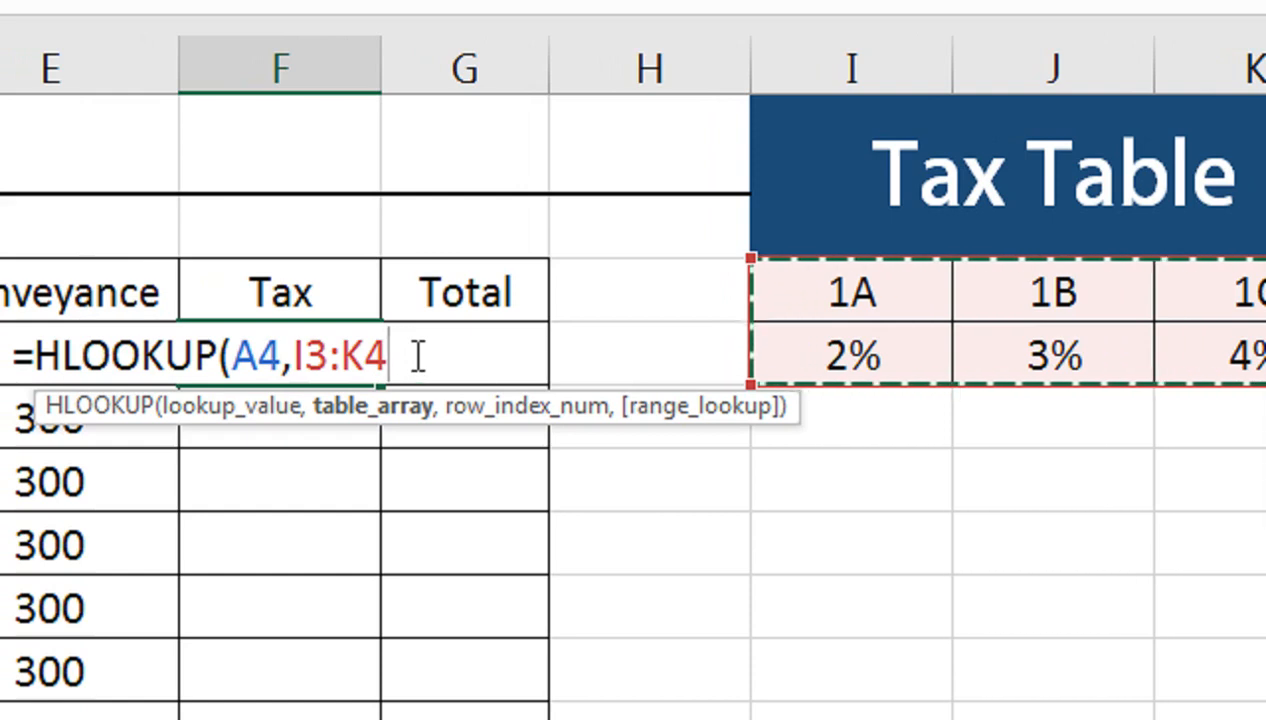
{"action": "key", "text": "F4"}
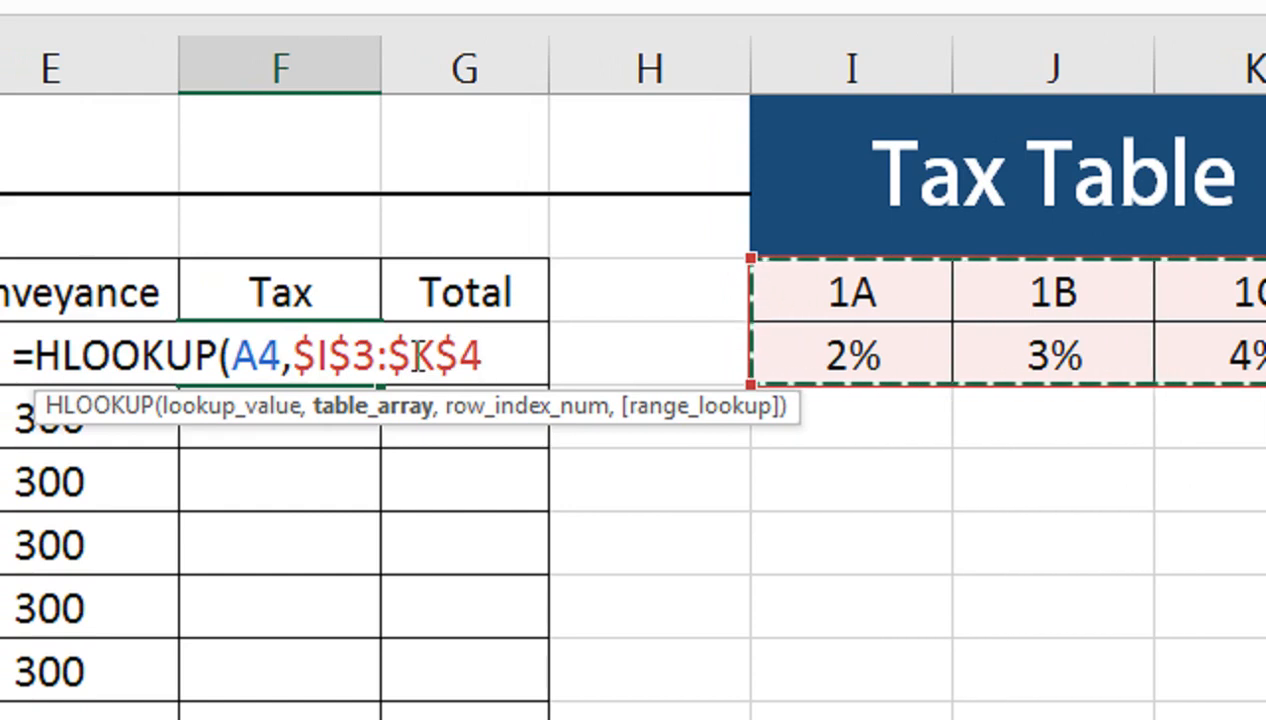
{"action": "type", "text": ","}
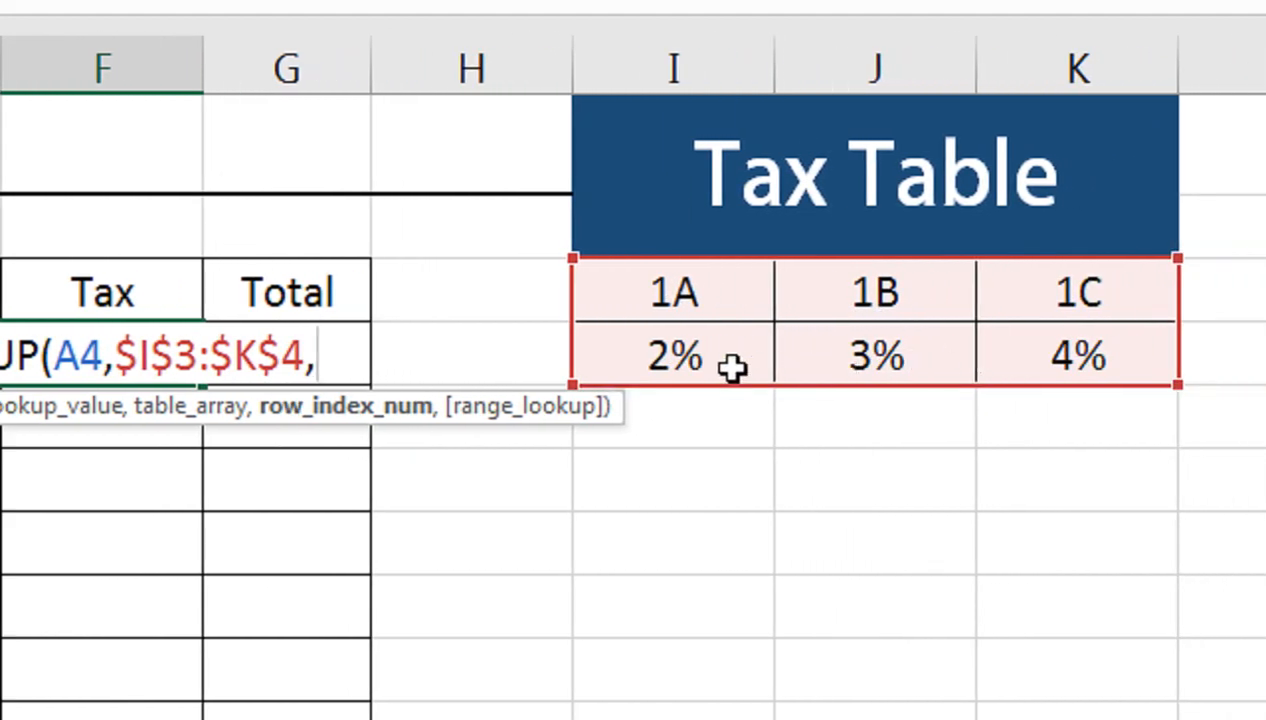
Complete the F4 HLOOKUP with row index 2 and an exact match (FALSE), and enter the formula.
{"action": "type", "text": "2,"}
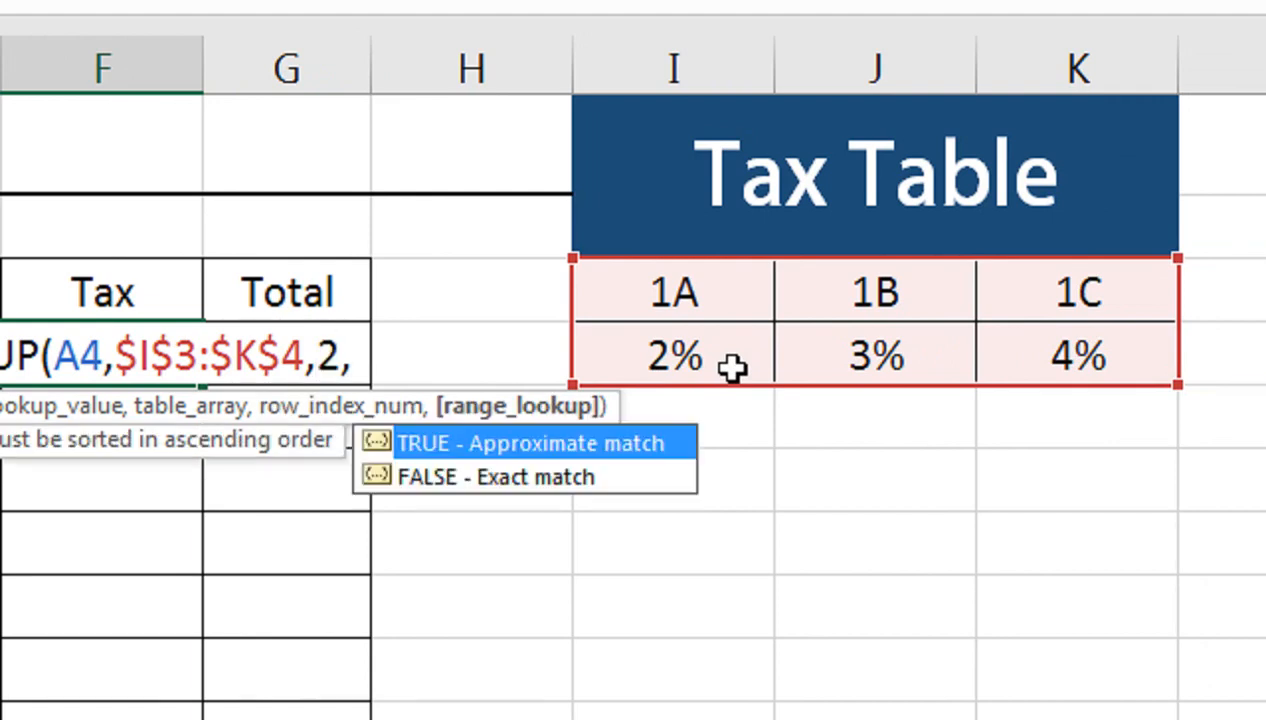
{"action": "key", "text": "Down"}
{"action": "key", "text": "Tab"}
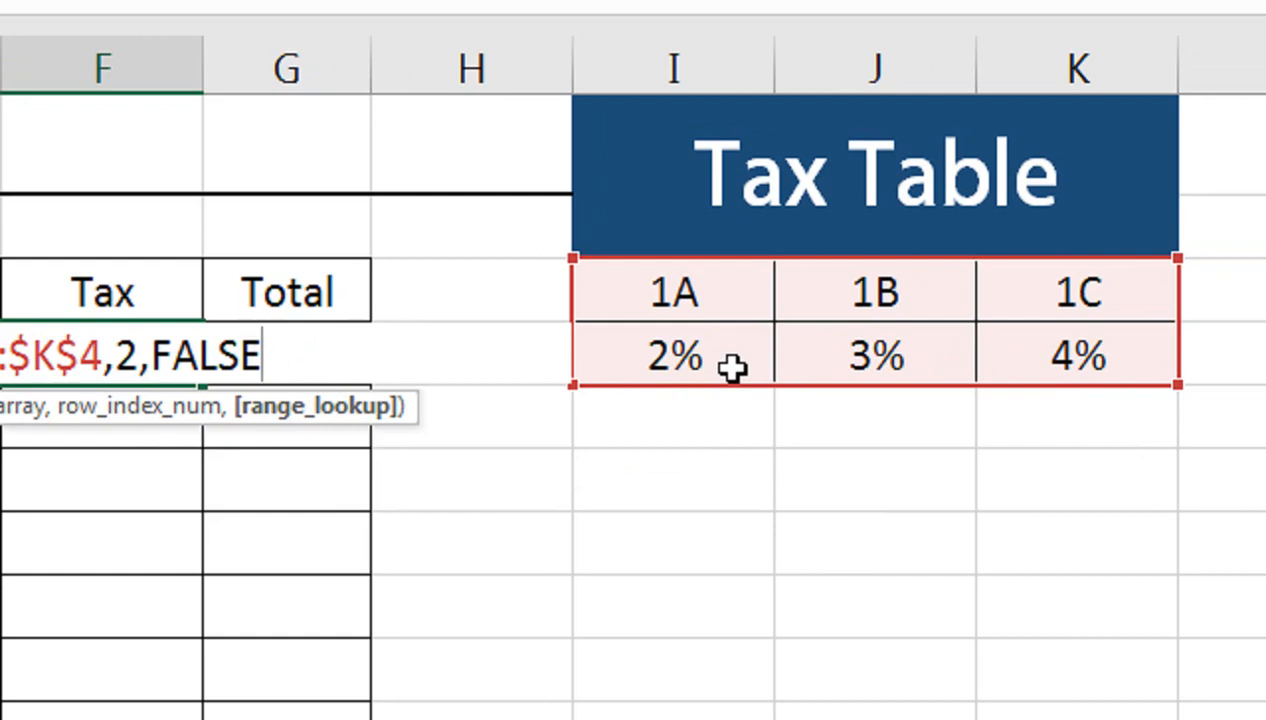
{"action": "type", "text": ")"}
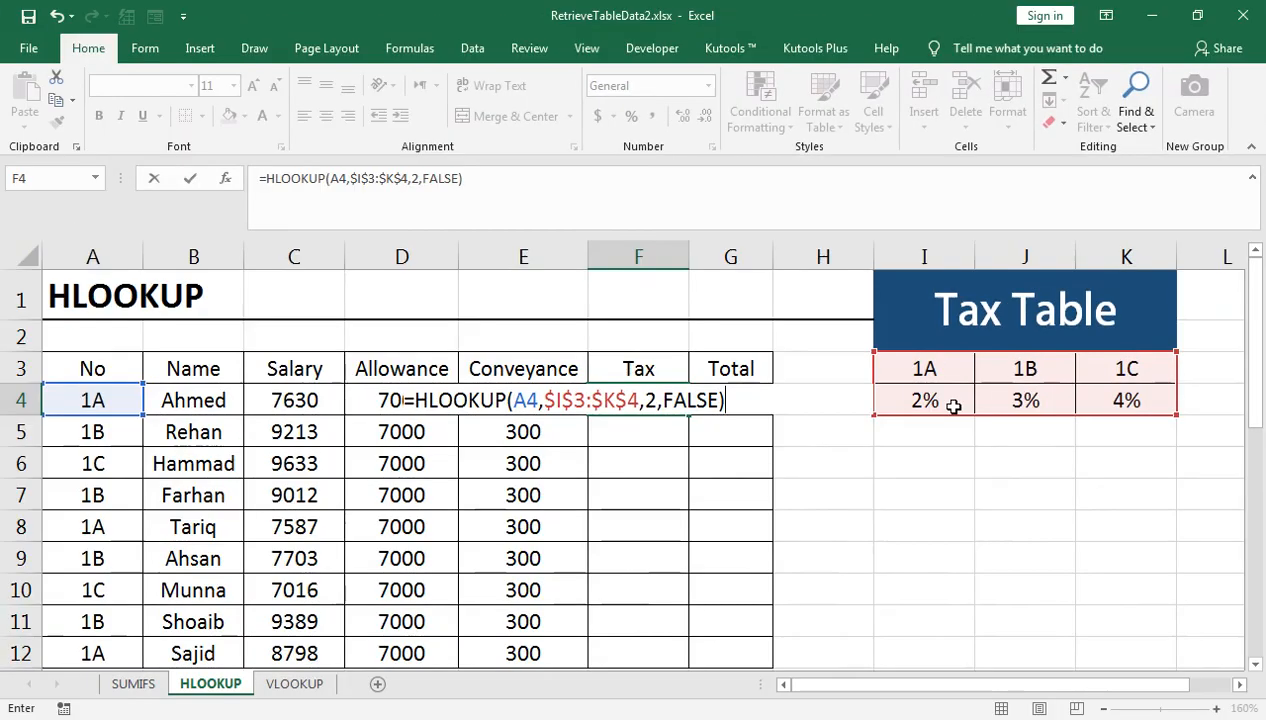
{"action": "key", "text": "Return"}
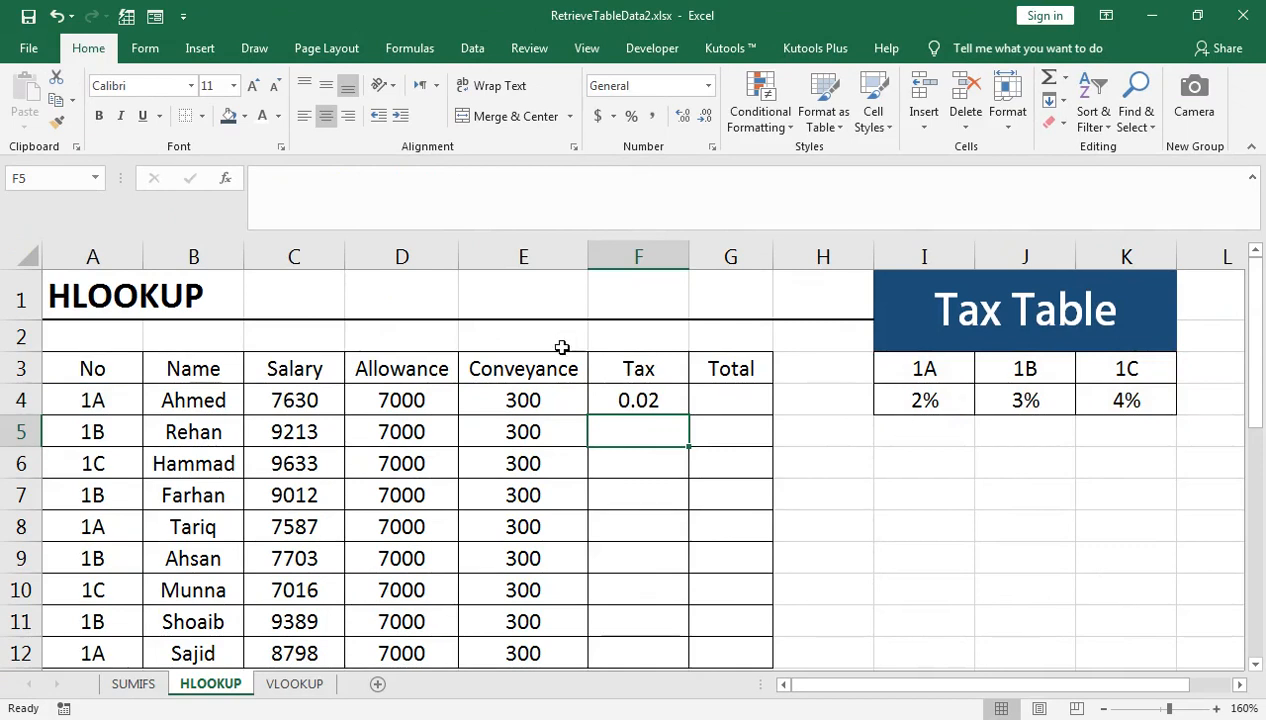
Fill the F4 tax formula down to F12 and format the filled Tax cells as percentages.
{"action": "left_click", "coordinate": [606, 398]}
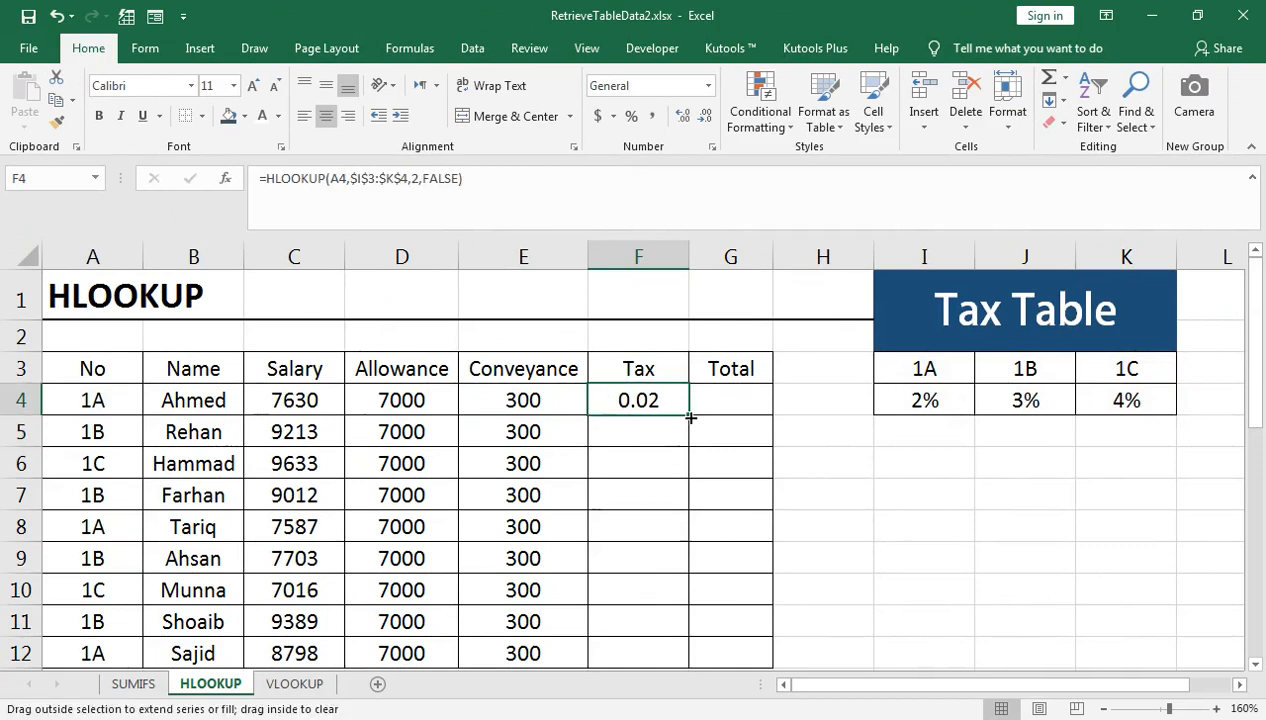
{"action": "double_click", "coordinate": [688, 418]}
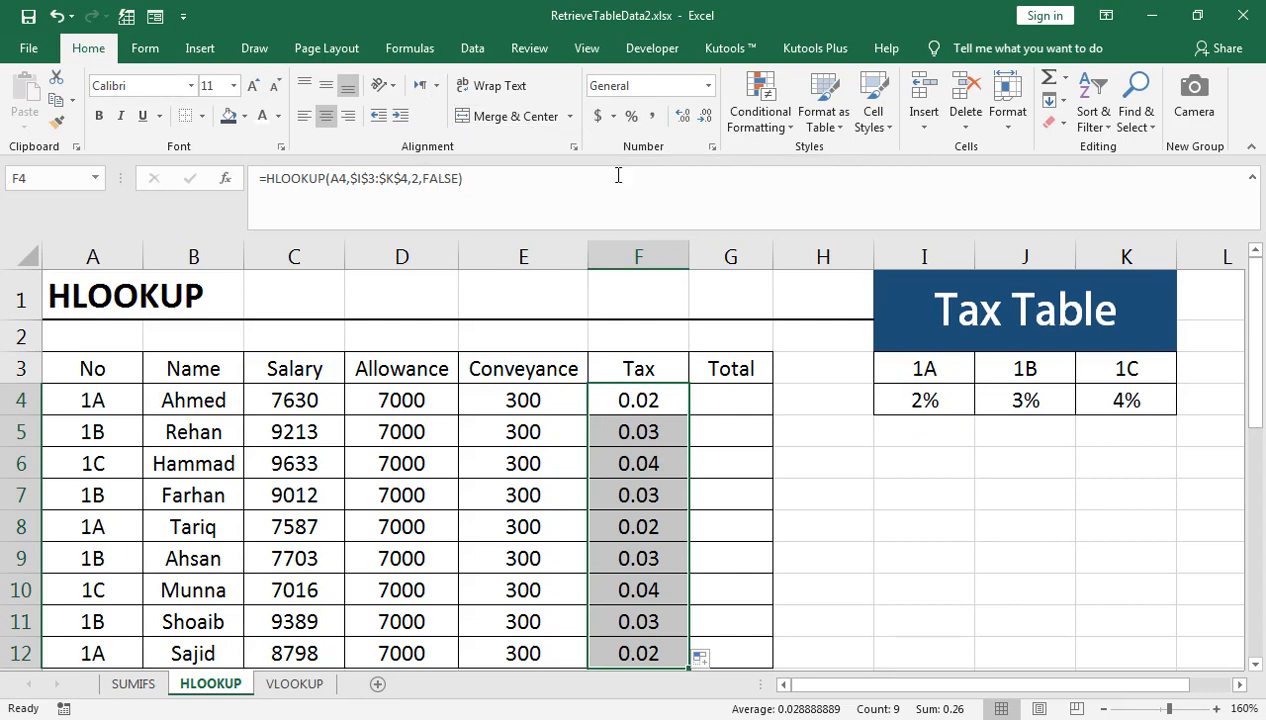
{"action": "left_click", "coordinate": [629, 118]}
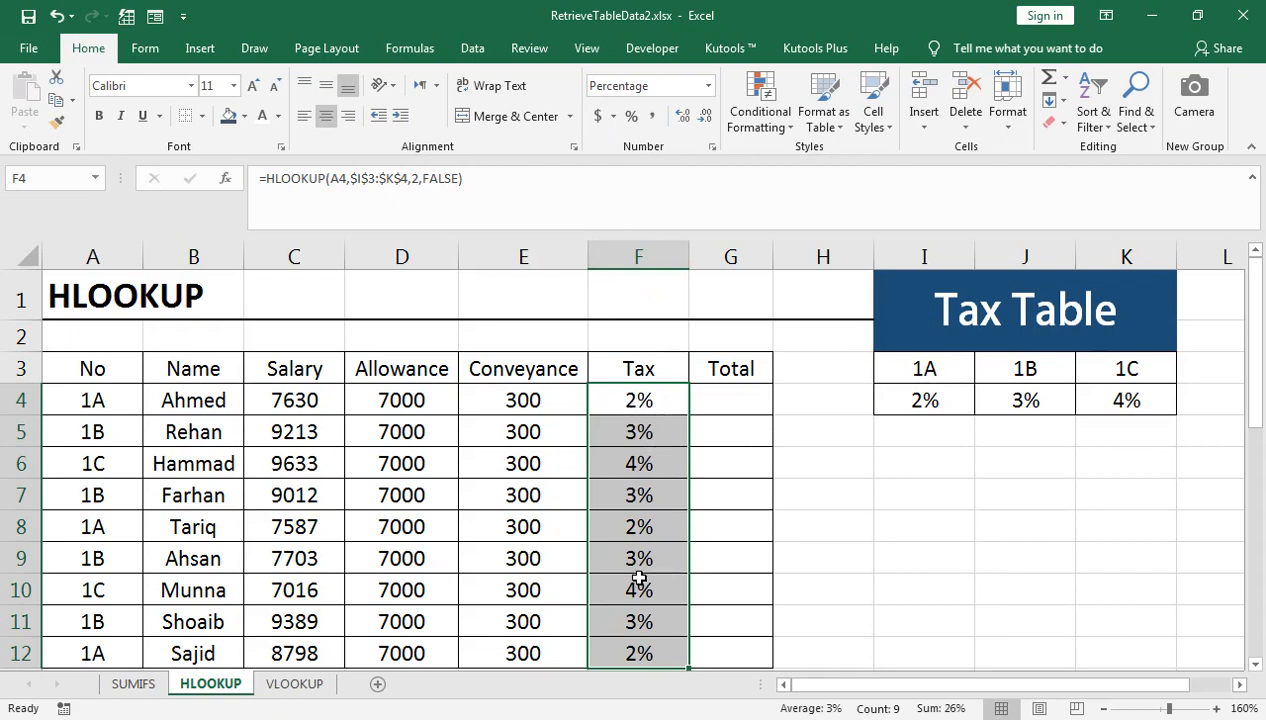
Start the Total formula in G4 with the sum of Salary through Conveyance, =SUM(C4:E4).
{"action": "left_click", "coordinate": [733, 400]}
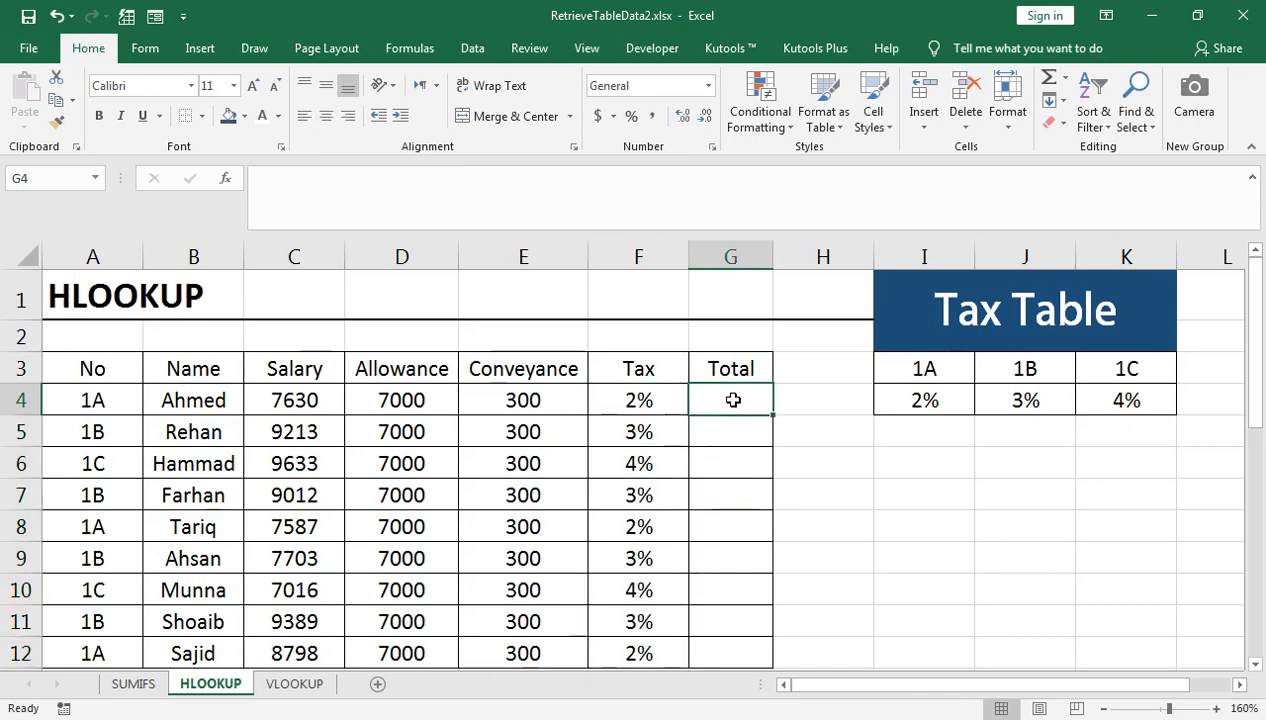
{"action": "type", "text": "=SUM("}
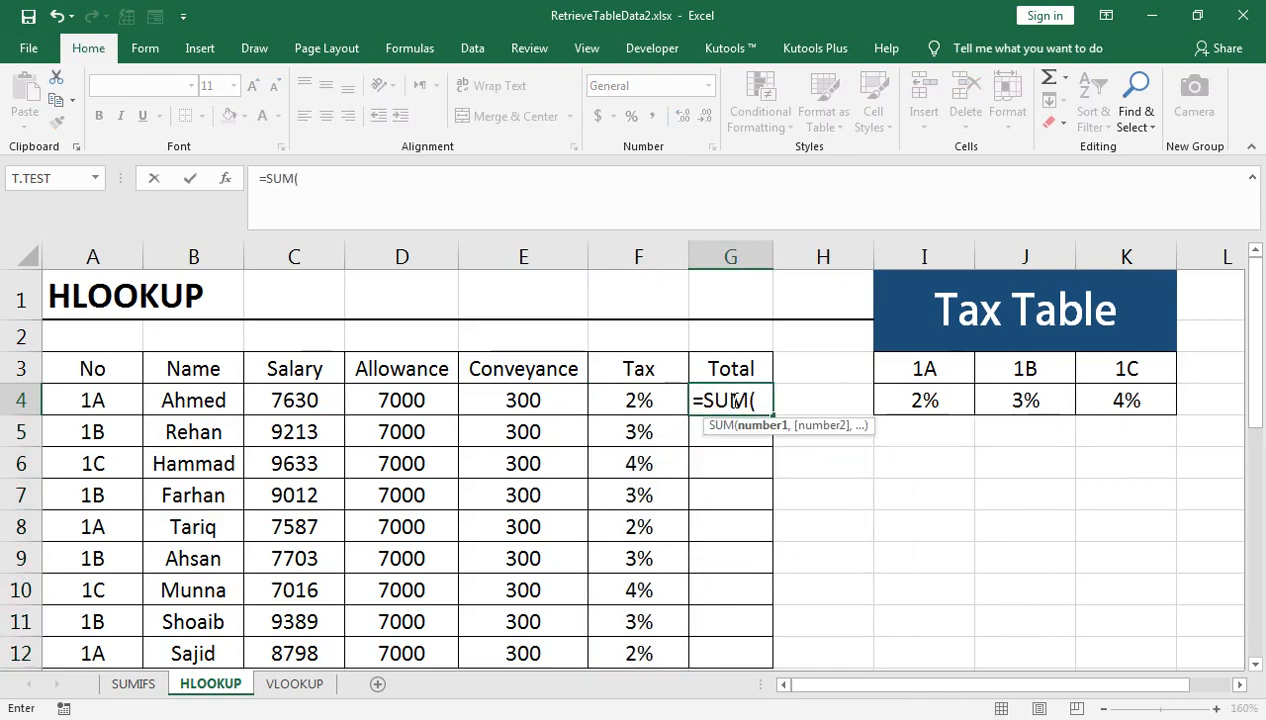
{"action": "left_click_drag", "start_coordinate": [523, 400], "coordinate": [260, 402]}
{"action": "type", "text": ")"}
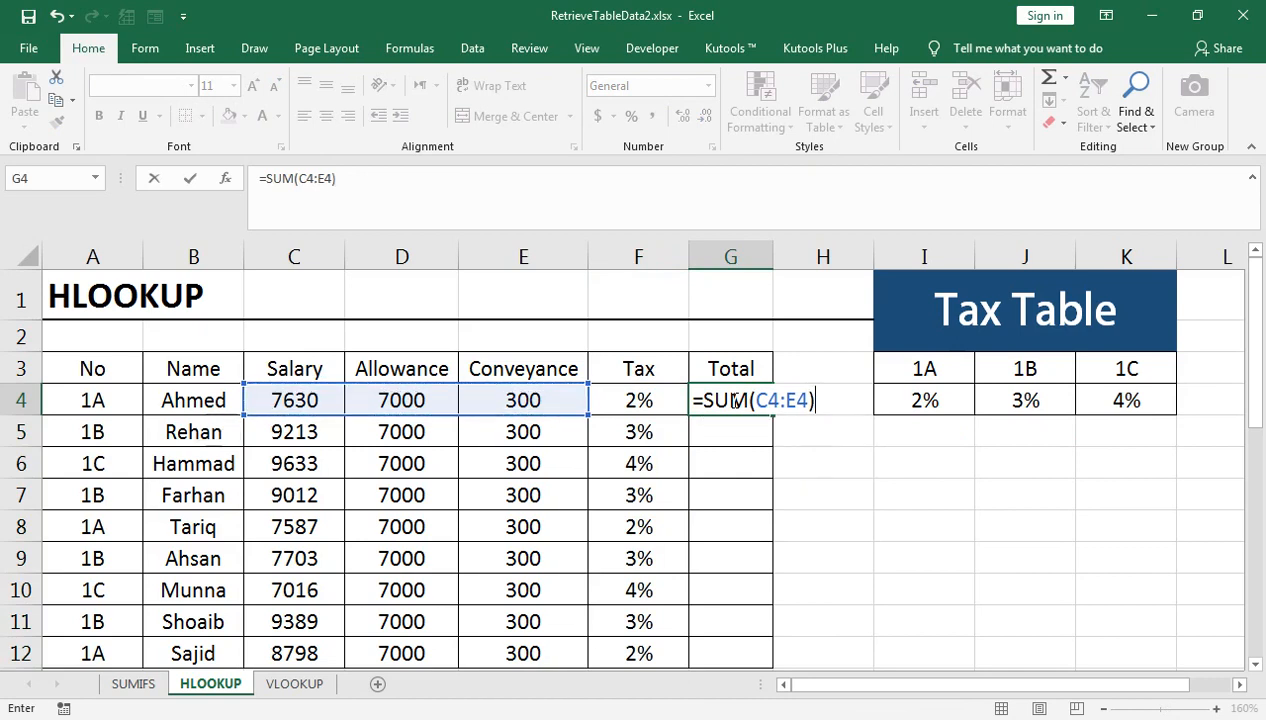
{"action": "type", "text": "-"}
{"action": "key", "text": "Left"}
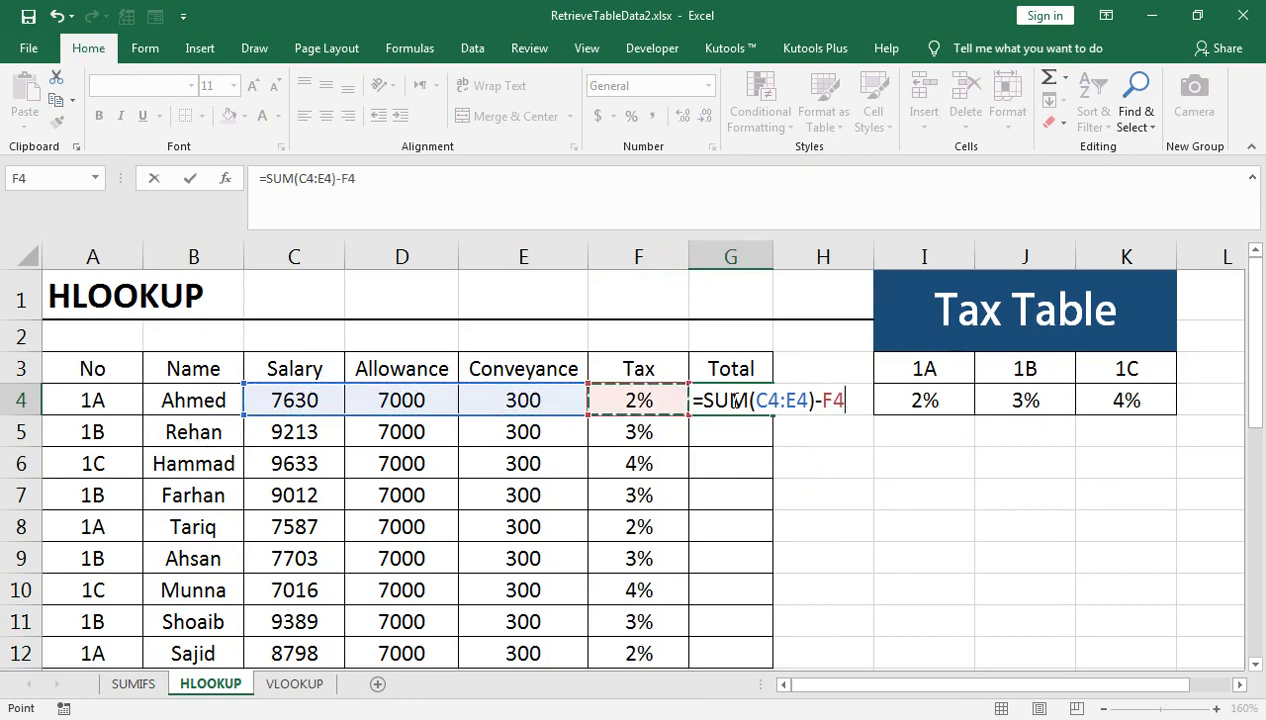
{"action": "key", "text": "BackSpace"}
{"action": "key", "text": "BackSpace"}
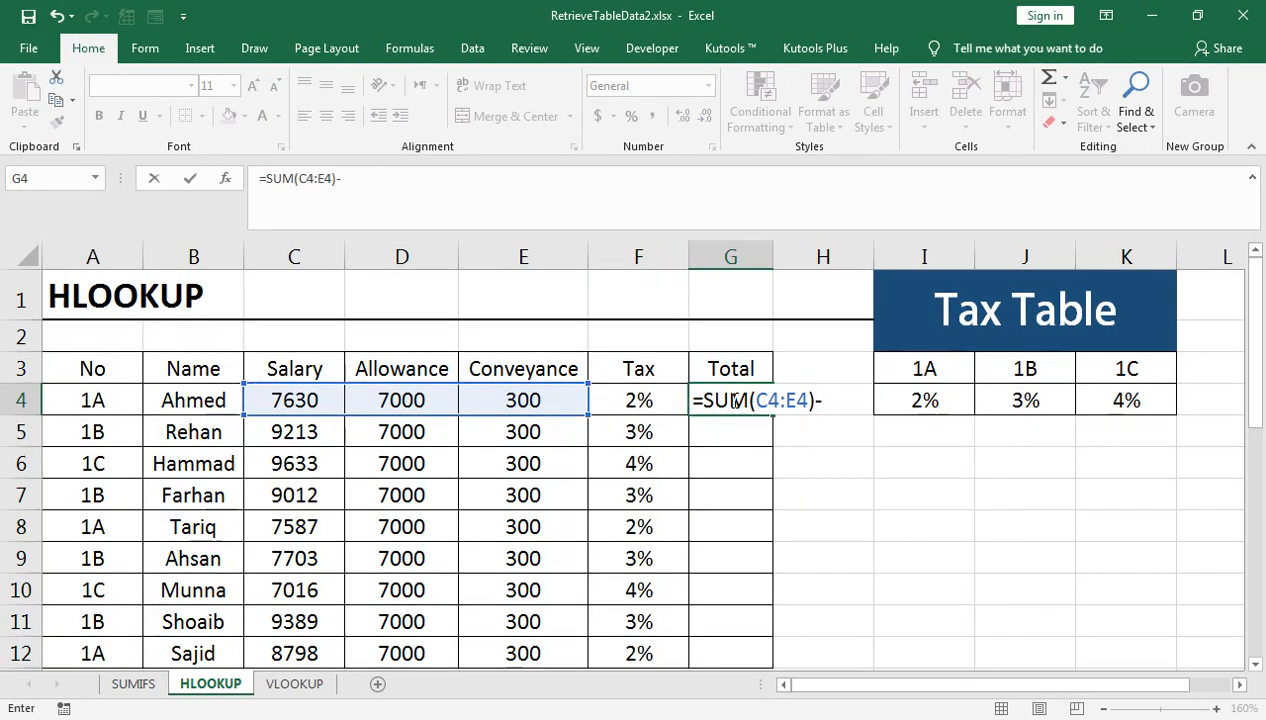
{"action": "key", "text": "BackSpace"}
Multiply the sum in the G4 formula by the tax rate in F4.
{"action": "left_click", "coordinate": [298, 178]}
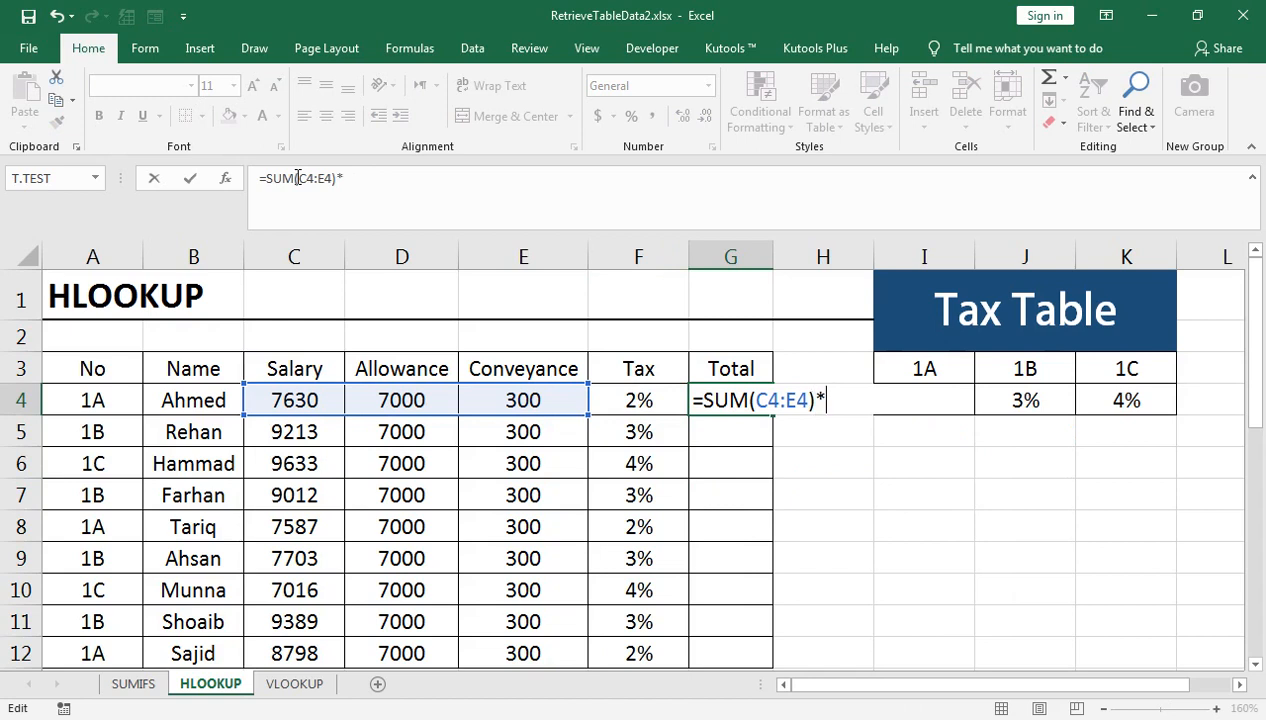
{"action": "type", "text": "*"}
{"action": "left_click", "coordinate": [652, 397]}
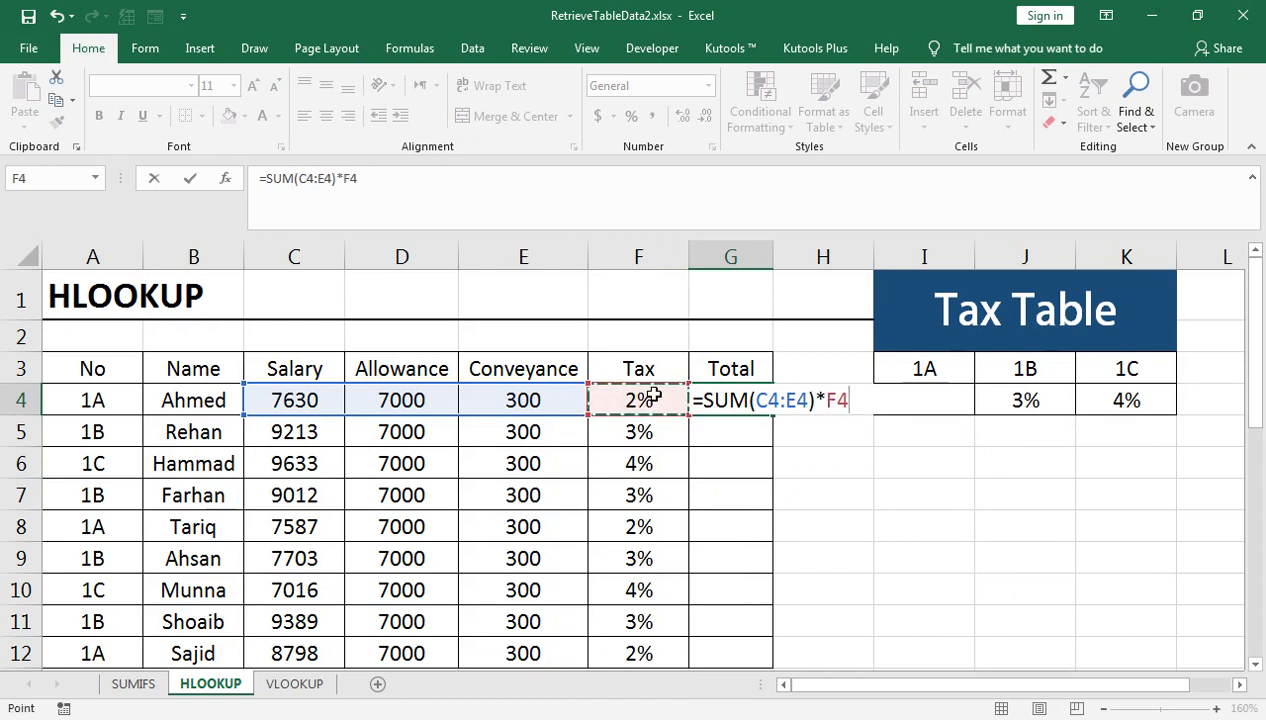
Subtract SUM(C4:E4) from the product in G4 and enter =SUM(C4:E4)*F4-SUM(C4:E4), keeping G4 selected.
{"action": "type", "text": "-("}
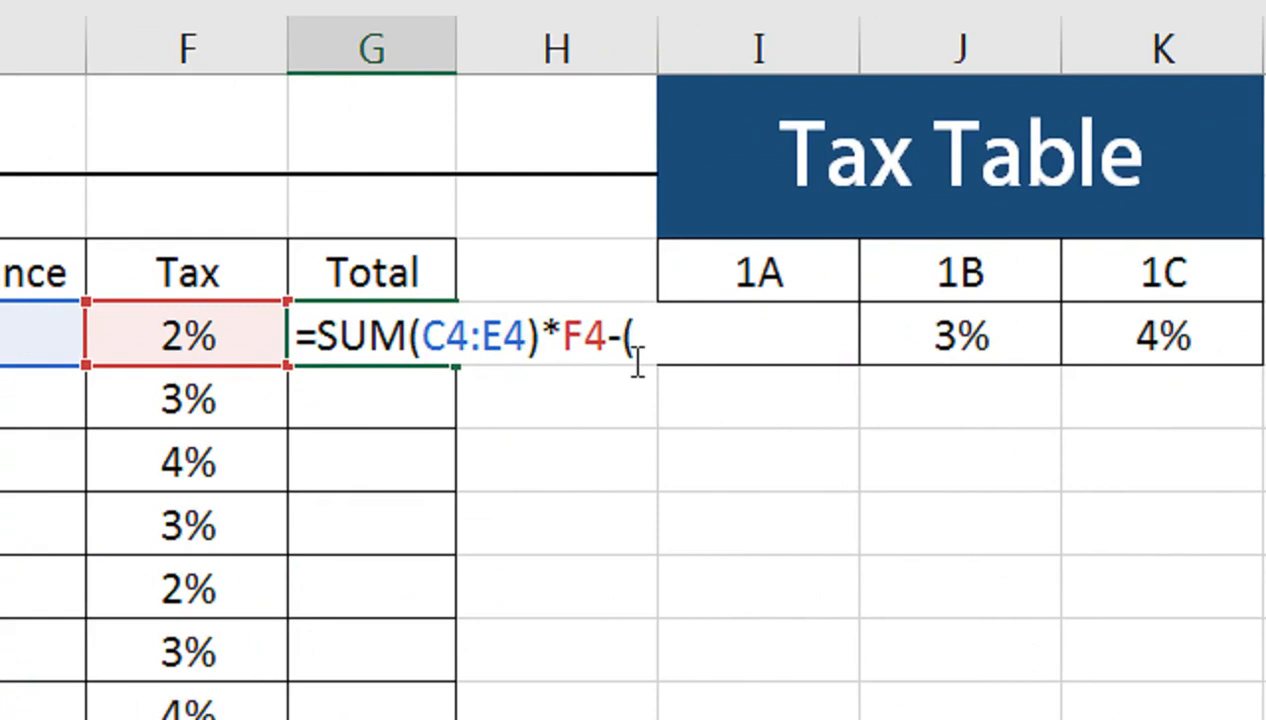
{"action": "key", "text": "BackSpace"}
{"action": "type", "text": "SUM("}
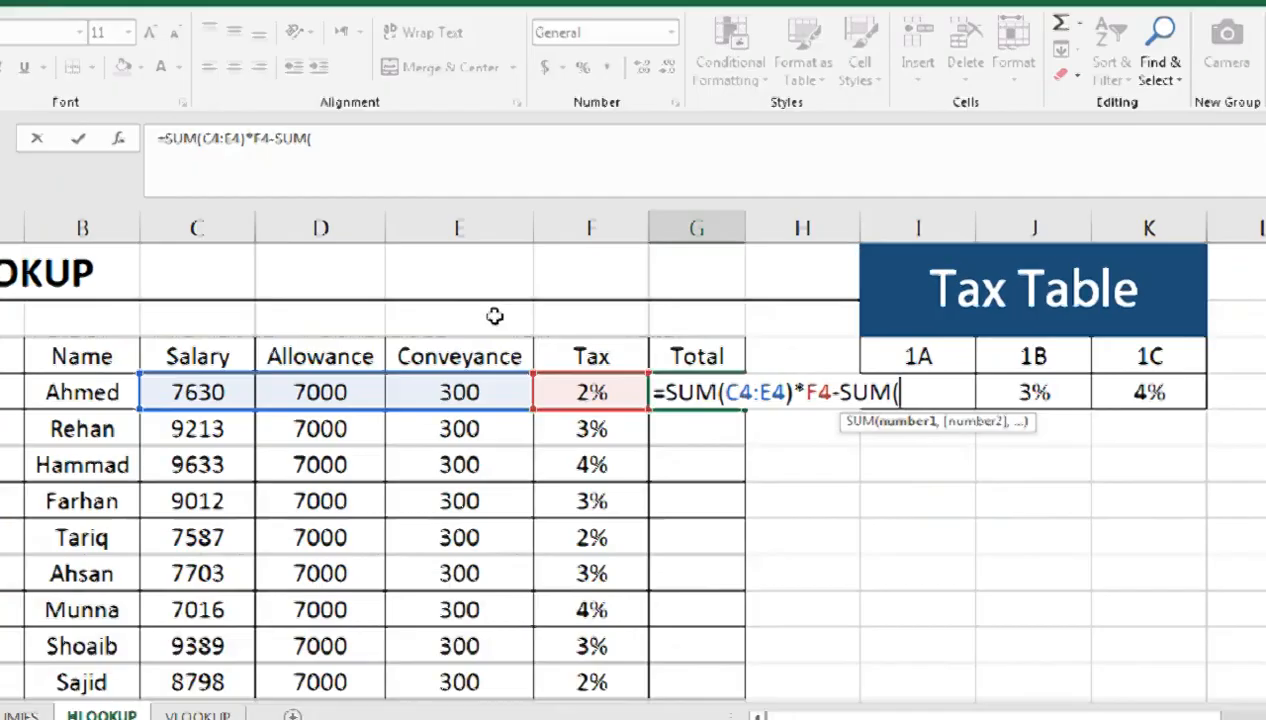
{"action": "key", "text": "Left"}
{"action": "key", "text": "Left"}
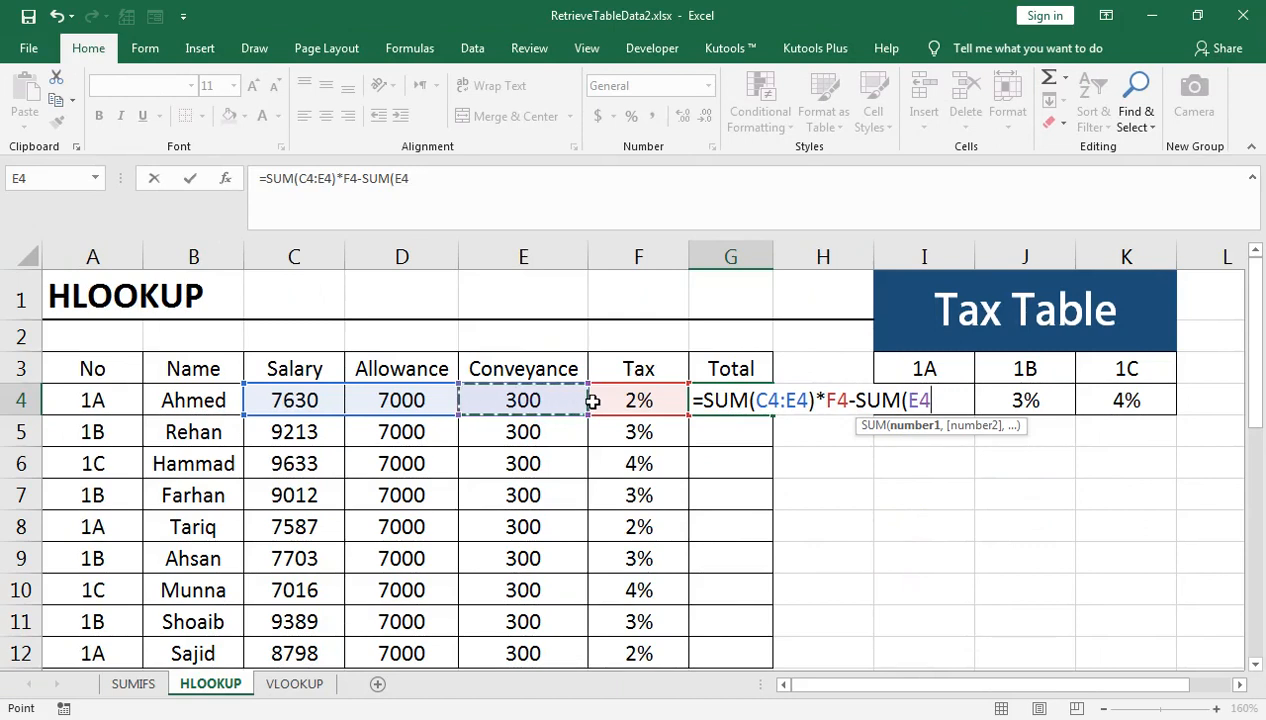
{"action": "key", "text": "shift+Left"}
{"action": "key", "text": "shift+Left"}
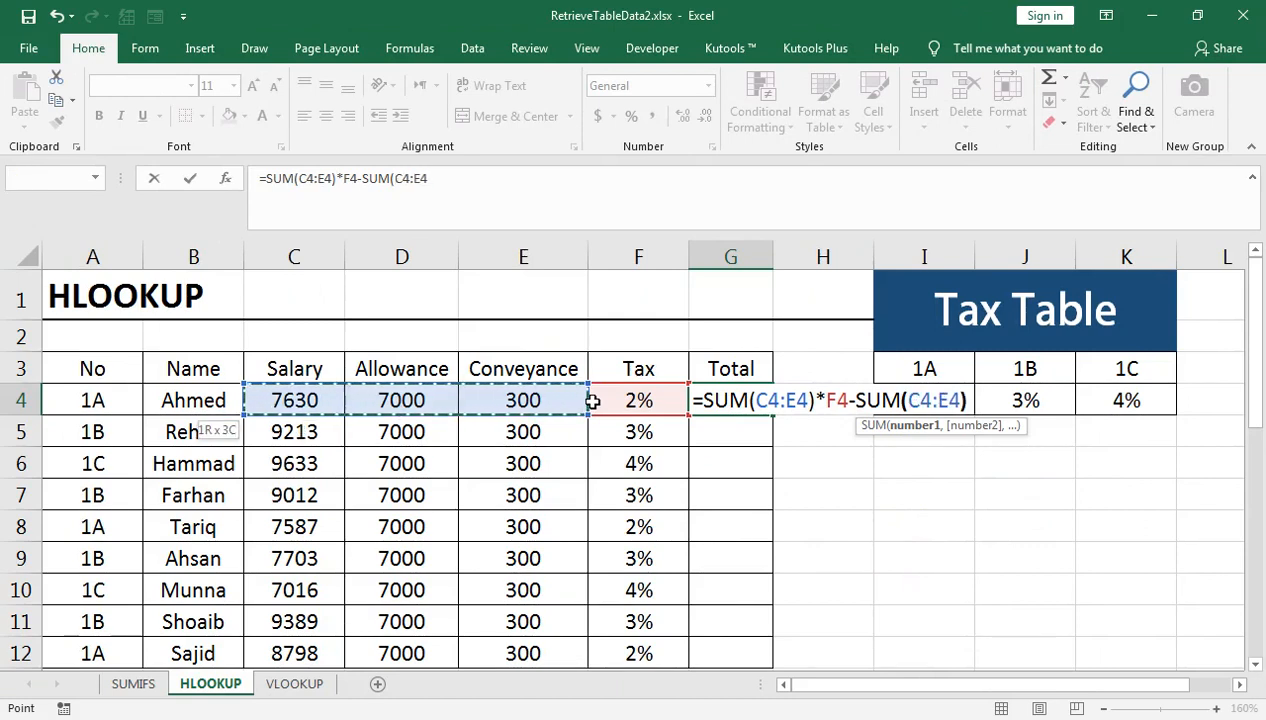
{"action": "type", "text": ")"}
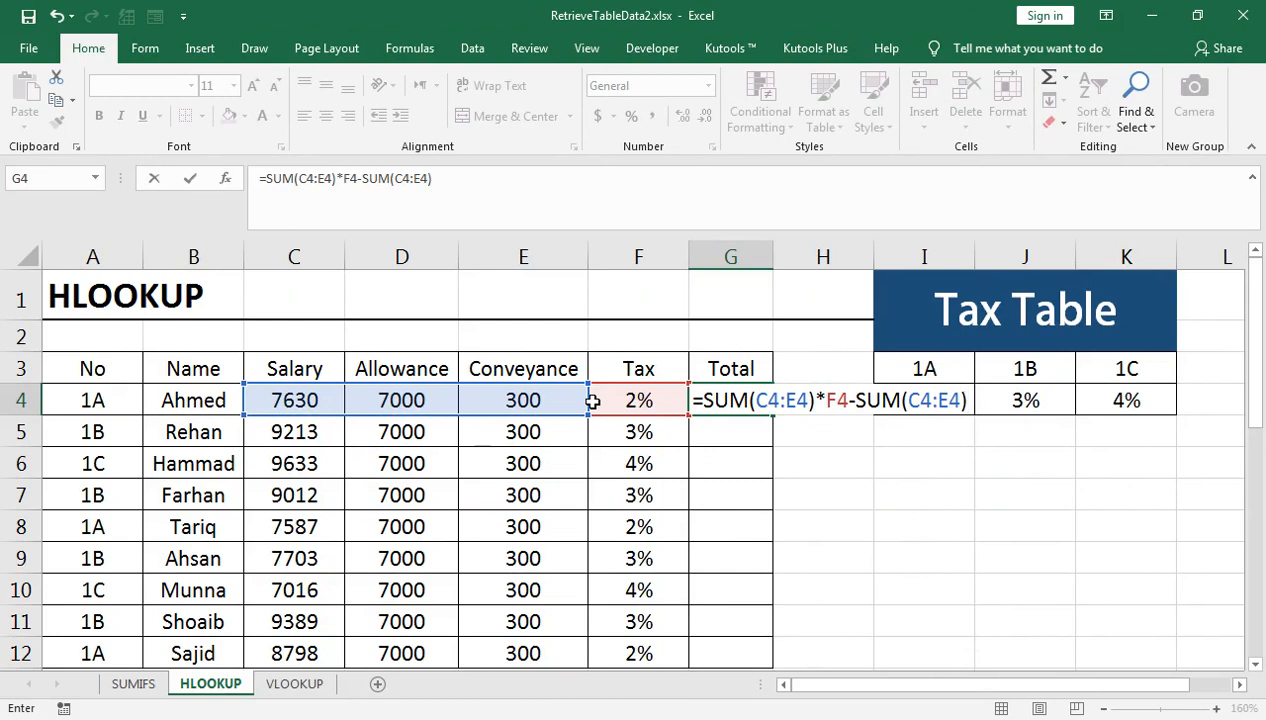
{"action": "key", "text": "ctrl+Return"}
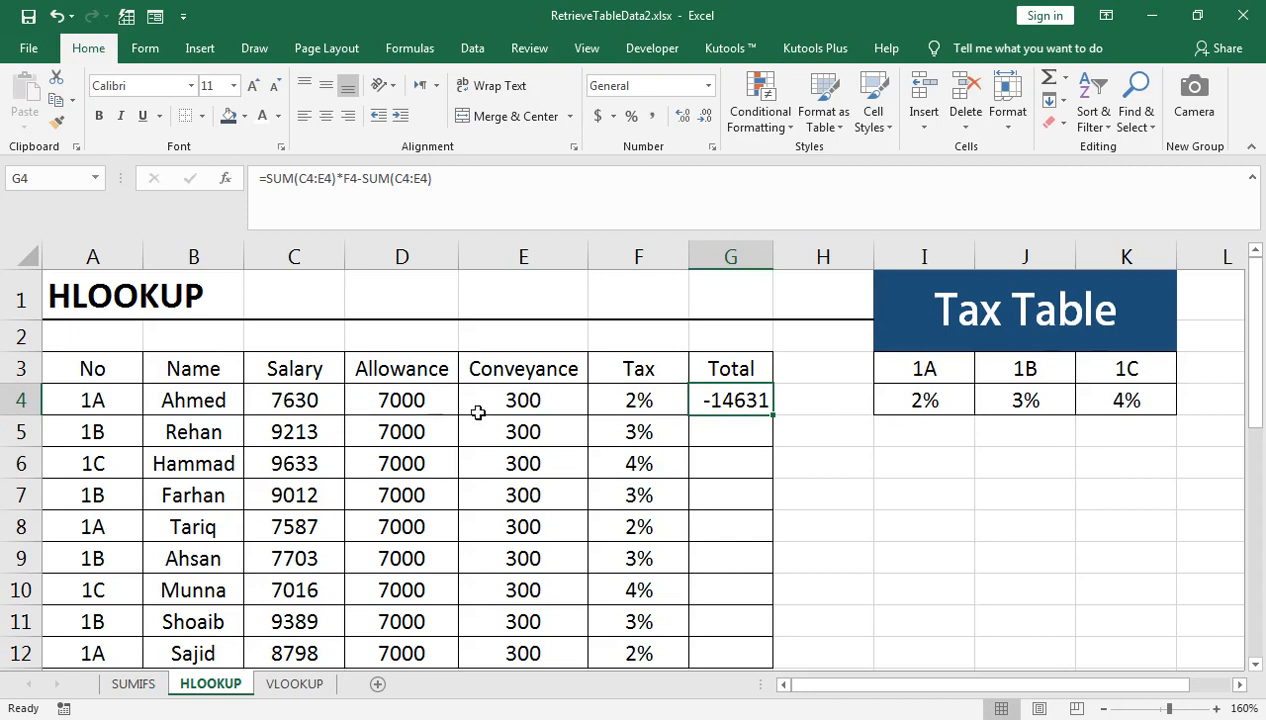
Enter =SUM(C4:E4) in H5 to work out the first row's gross pay as a check.
{"action": "left_click", "coordinate": [801, 445]}
{"action": "type", "text": "=SUM("}
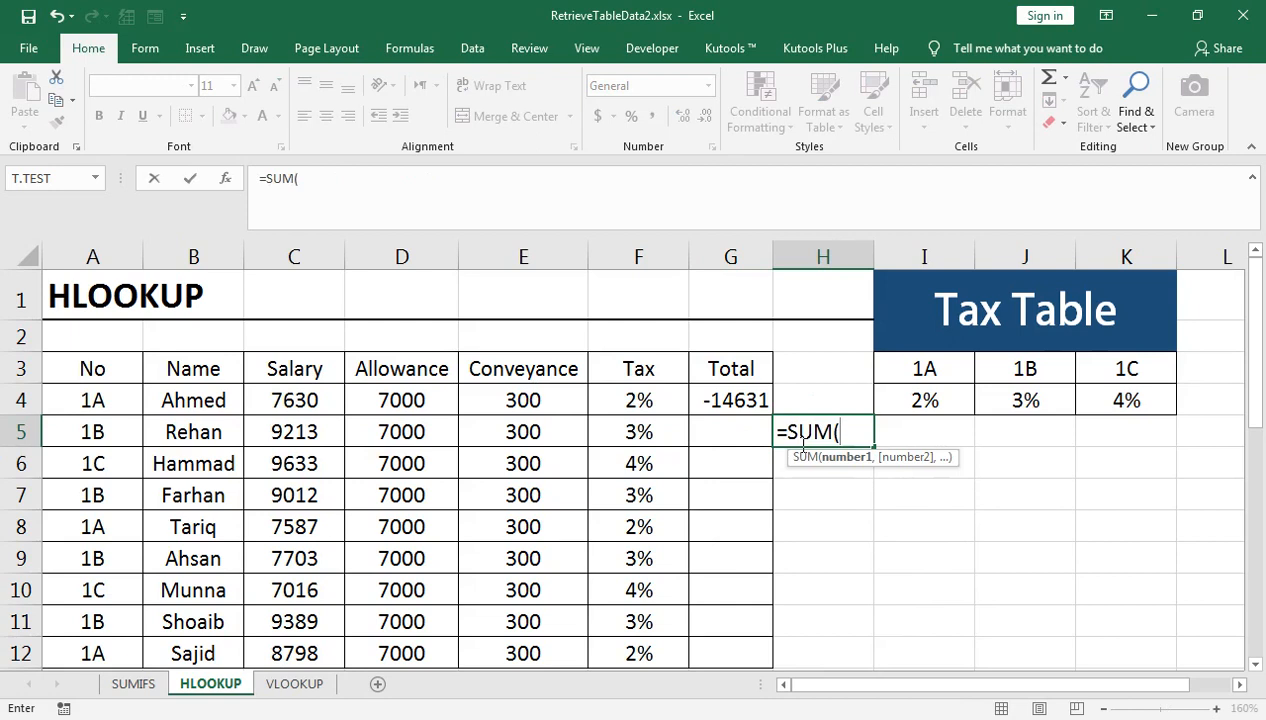
{"action": "key", "text": "Left"}
{"action": "key", "text": "Left"}
{"action": "key", "text": "Up"}
{"action": "key", "text": "Up"}
{"action": "key", "text": "Left"}
{"action": "key", "text": "Down"}
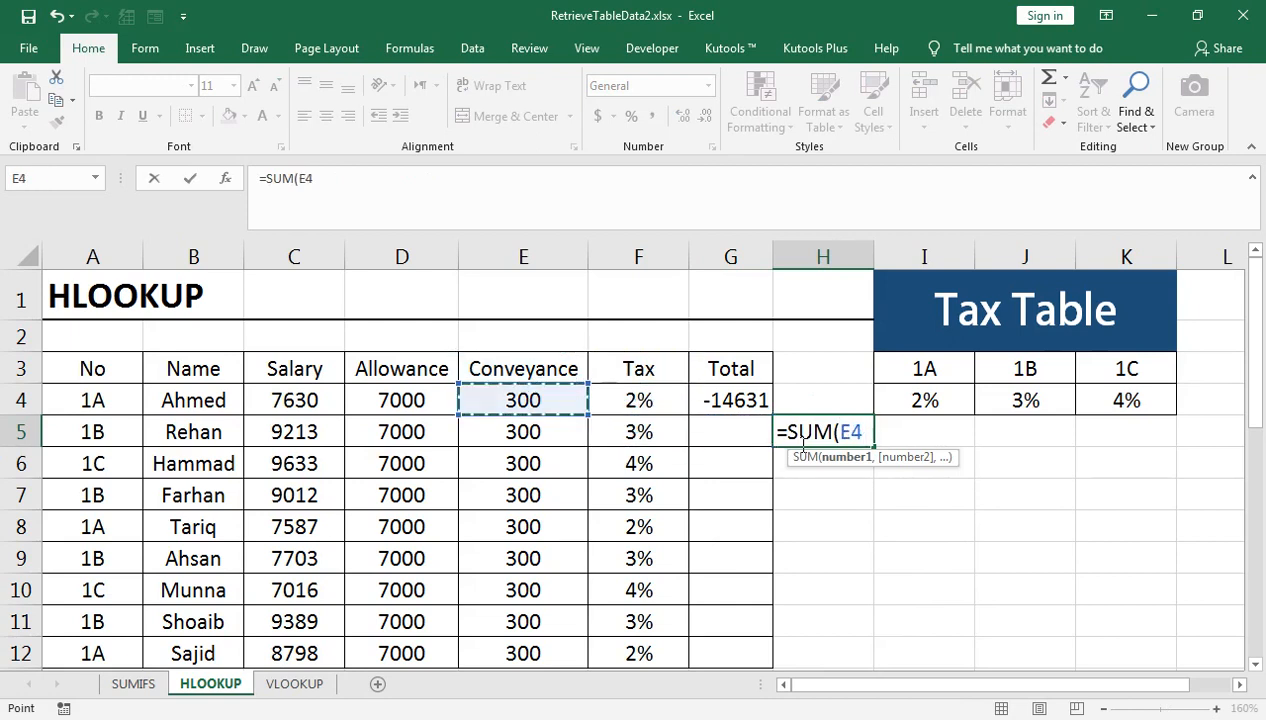
{"action": "key", "text": "shift+Left"}
{"action": "key", "text": "shift+Left"}
{"action": "type", "text": ")"}
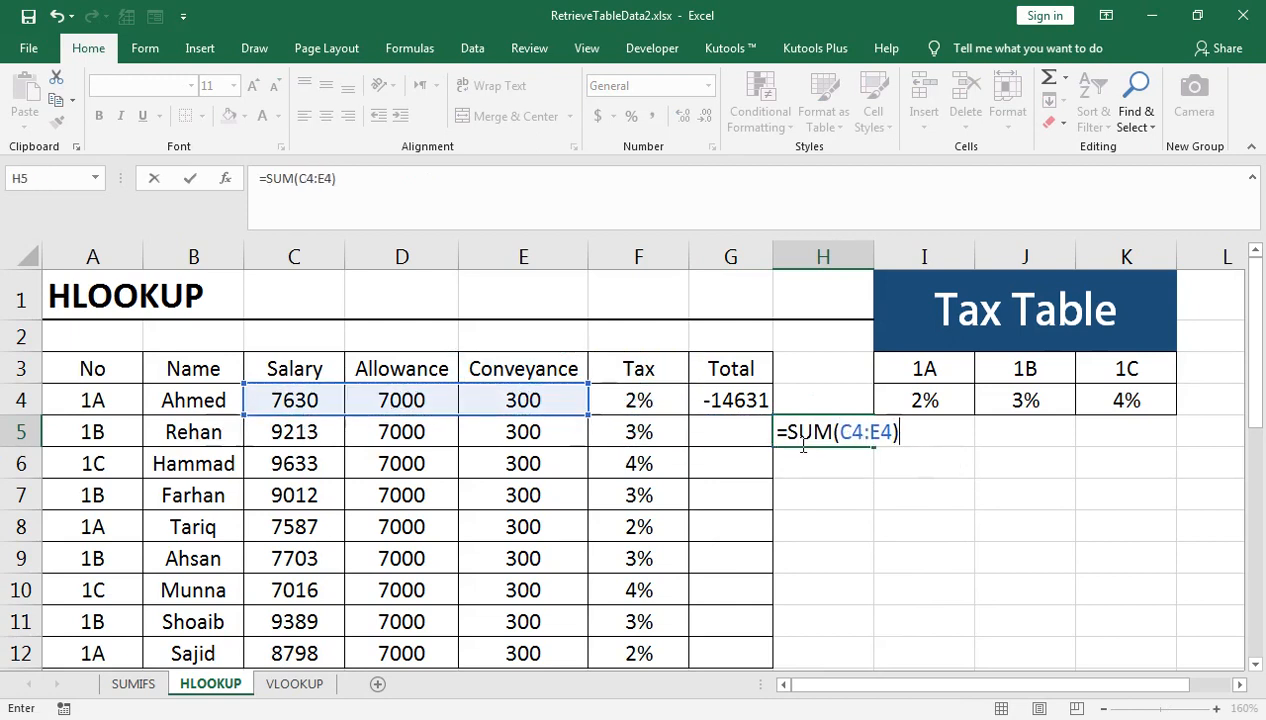
{"action": "key", "text": "Return"}
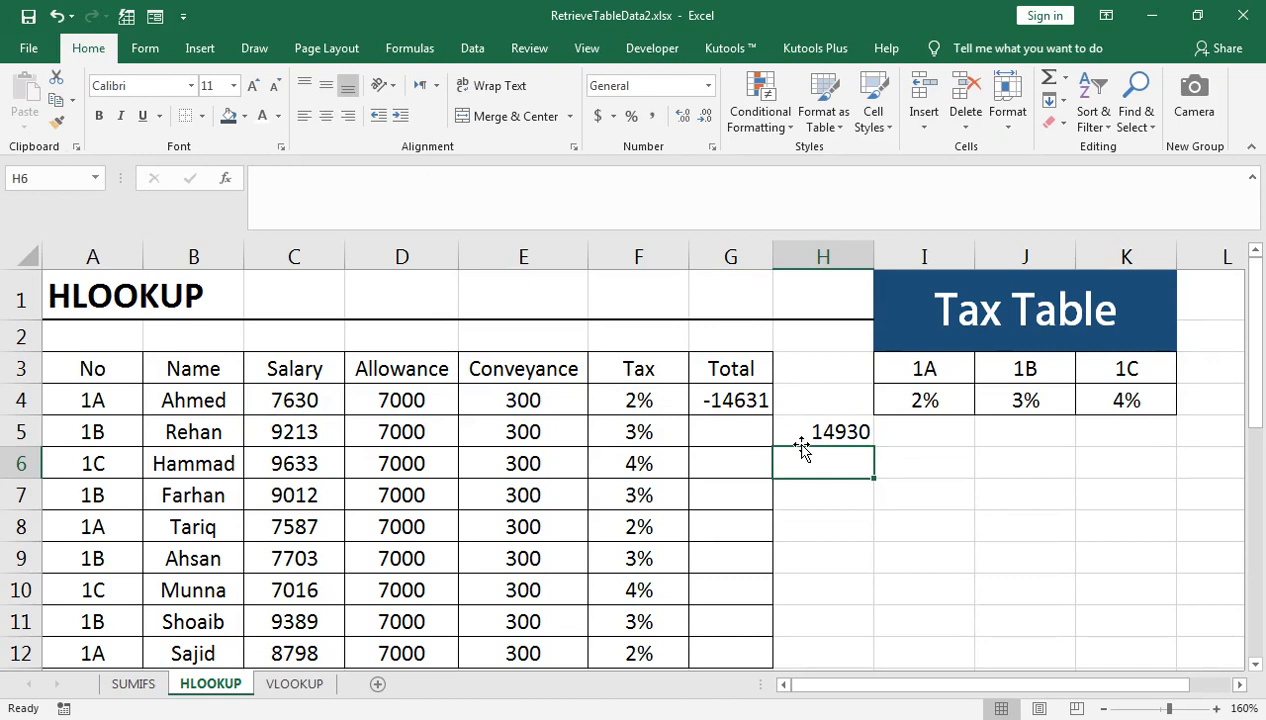
Enter =H5*F4 in H6 to calculate the tax amount on the gross pay.
{"action": "type", "text": "="}
{"action": "key", "text": "Up"}
{"action": "type", "text": "*"}
{"action": "key", "text": "Left"}
{"action": "key", "text": "Left"}
{"action": "key", "text": "Up"}
{"action": "key", "text": "Up"}
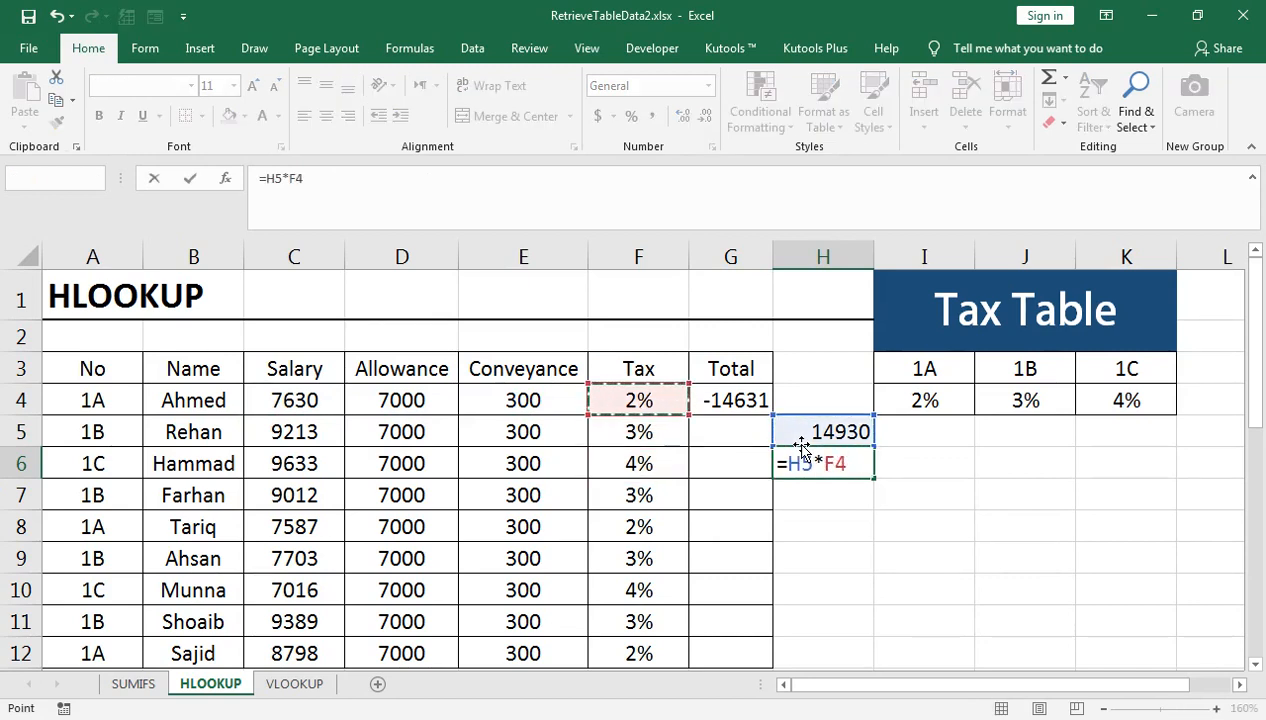
{"action": "key", "text": "Return"}
Enter =H5-H6 in H7 to calculate the pay after deducting tax.
{"action": "type", "text": "="}
{"action": "key", "text": "Up"}
{"action": "key", "text": "Up"}
{"action": "type", "text": "-"}
{"action": "key", "text": "Up"}
{"action": "key", "text": "Return"}
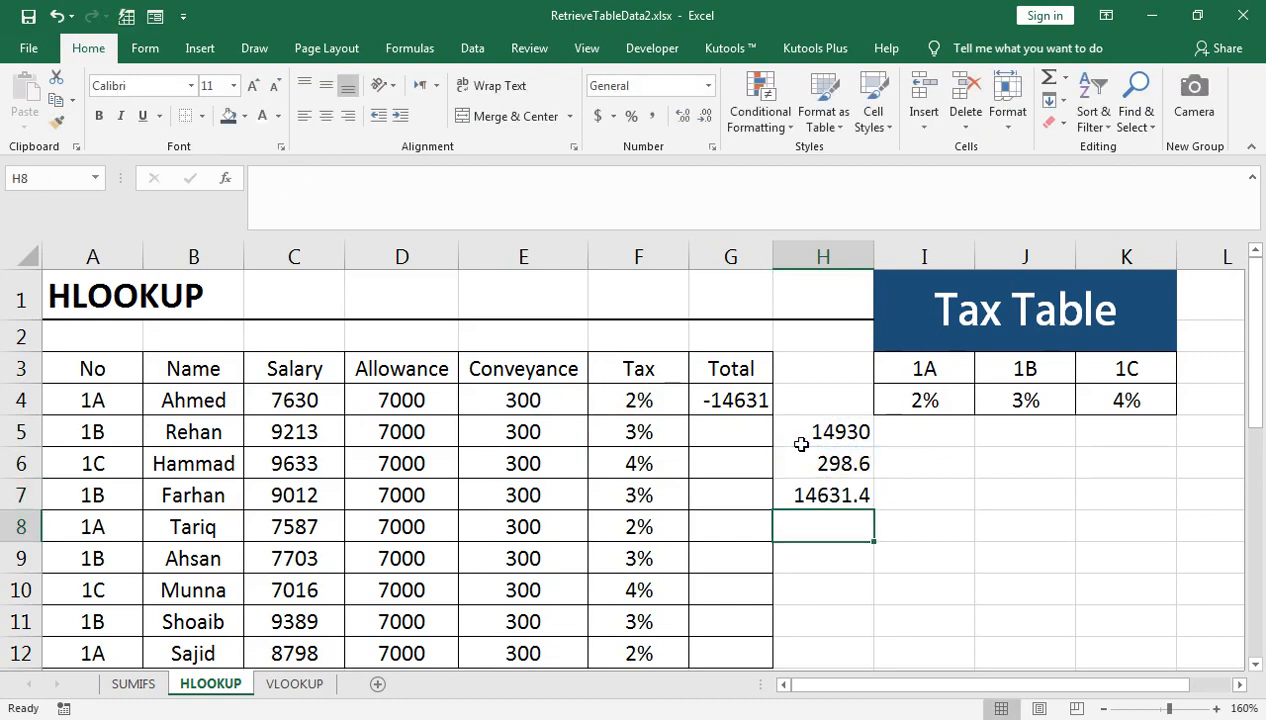
Clear the check calculations from cells H5:H7.
{"action": "left_click", "coordinate": [808, 492]}
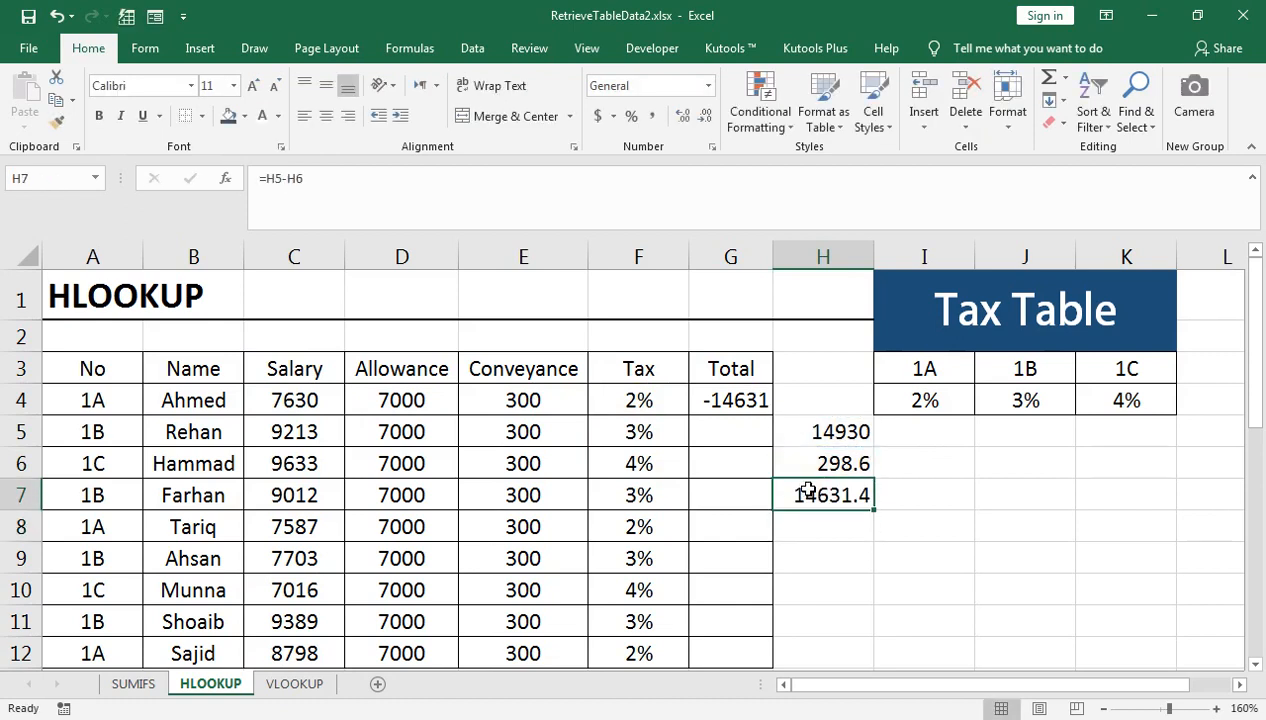
{"action": "key", "text": "shift+Up"}
{"action": "key", "text": "shift+Up"}
{"action": "key", "text": "Delete"}
Wrap the G4 total in the ABS function and enter =ABS(SUM(C4:E4)*F4-SUM(C4:E4)).
{"action": "key", "text": "Up"}
{"action": "key", "text": "Left"}
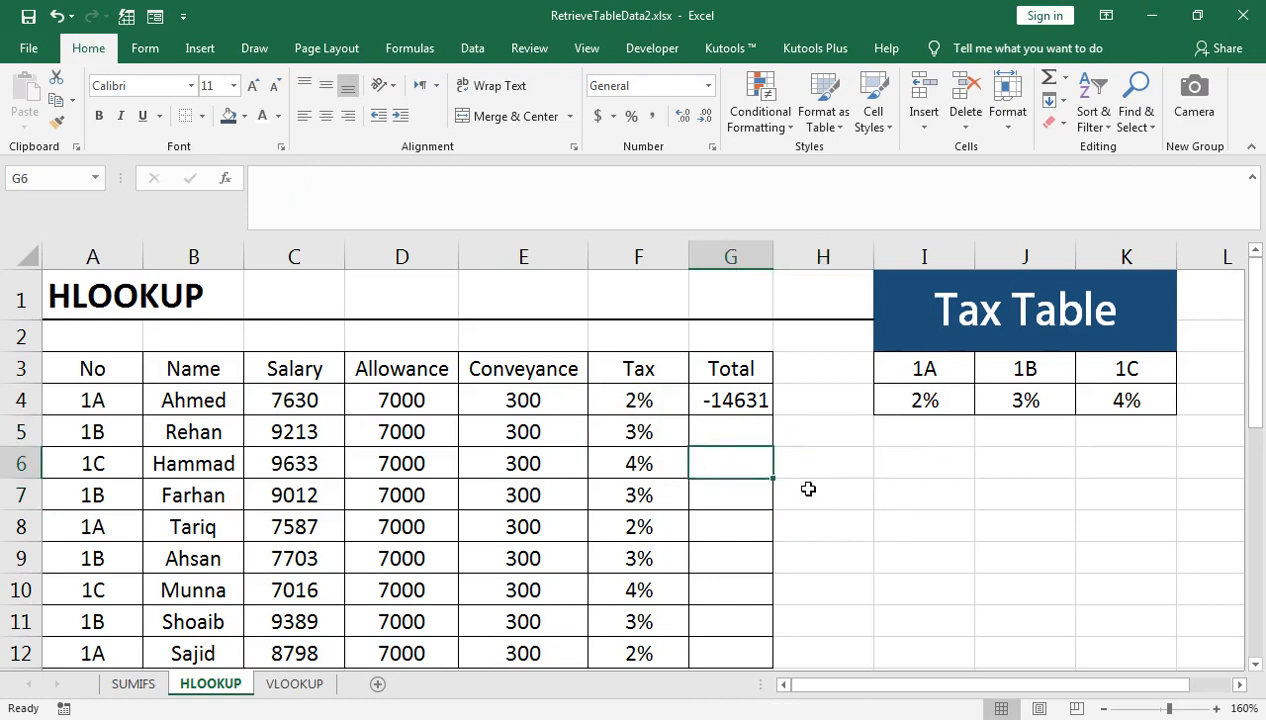
{"action": "key", "text": "Up"}
{"action": "key", "text": "Up"}
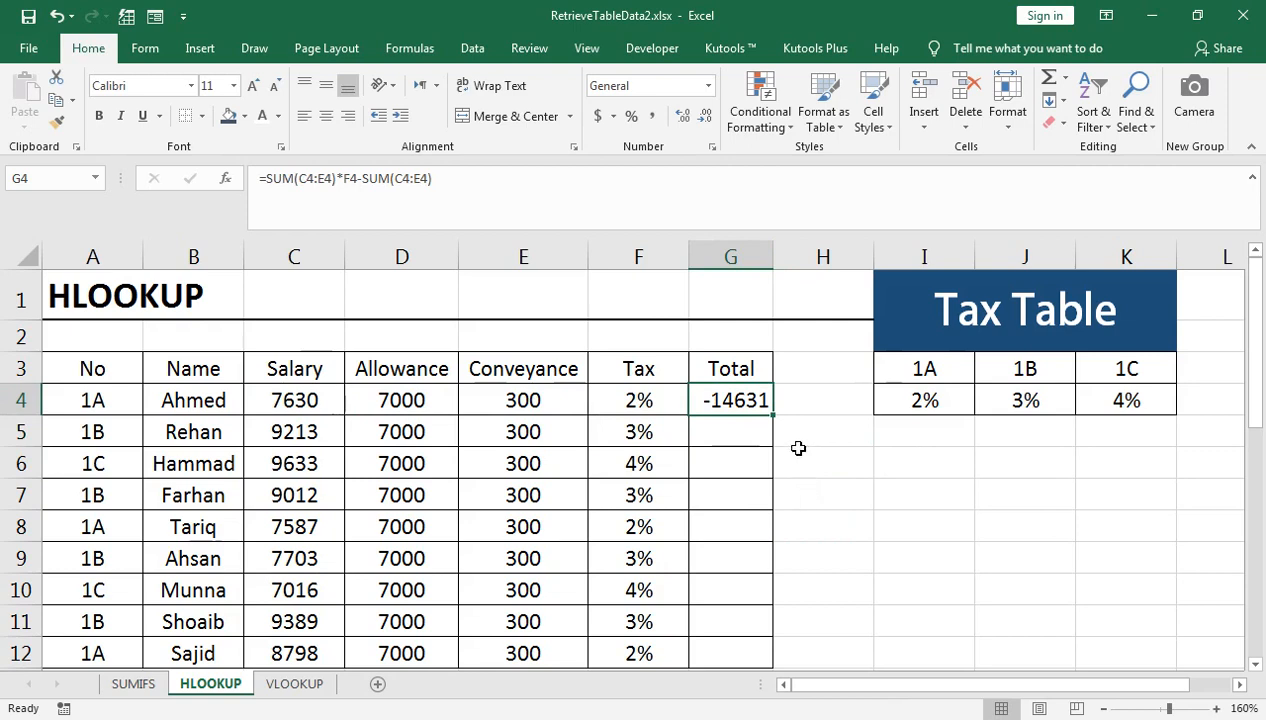
{"action": "key", "text": "F2"}
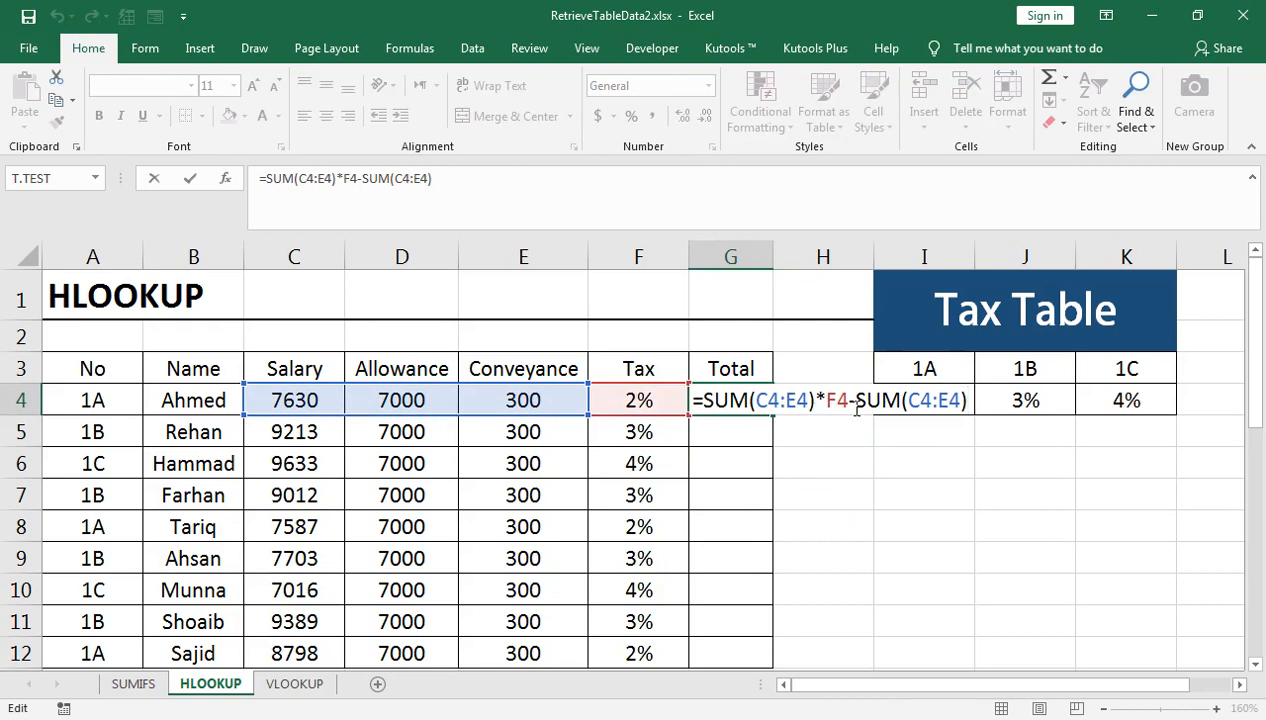
{"action": "left_click", "coordinate": [705, 400]}
{"action": "type", "text": "AB"}
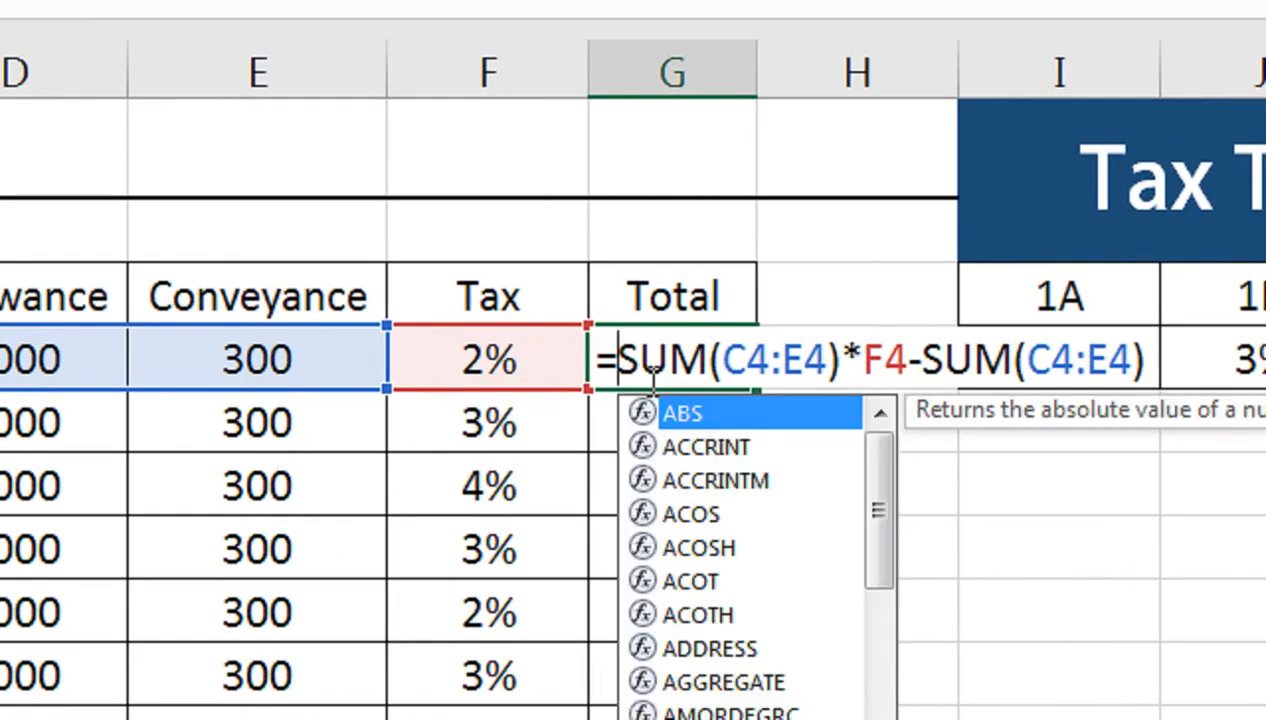
{"action": "type", "text": "S("}
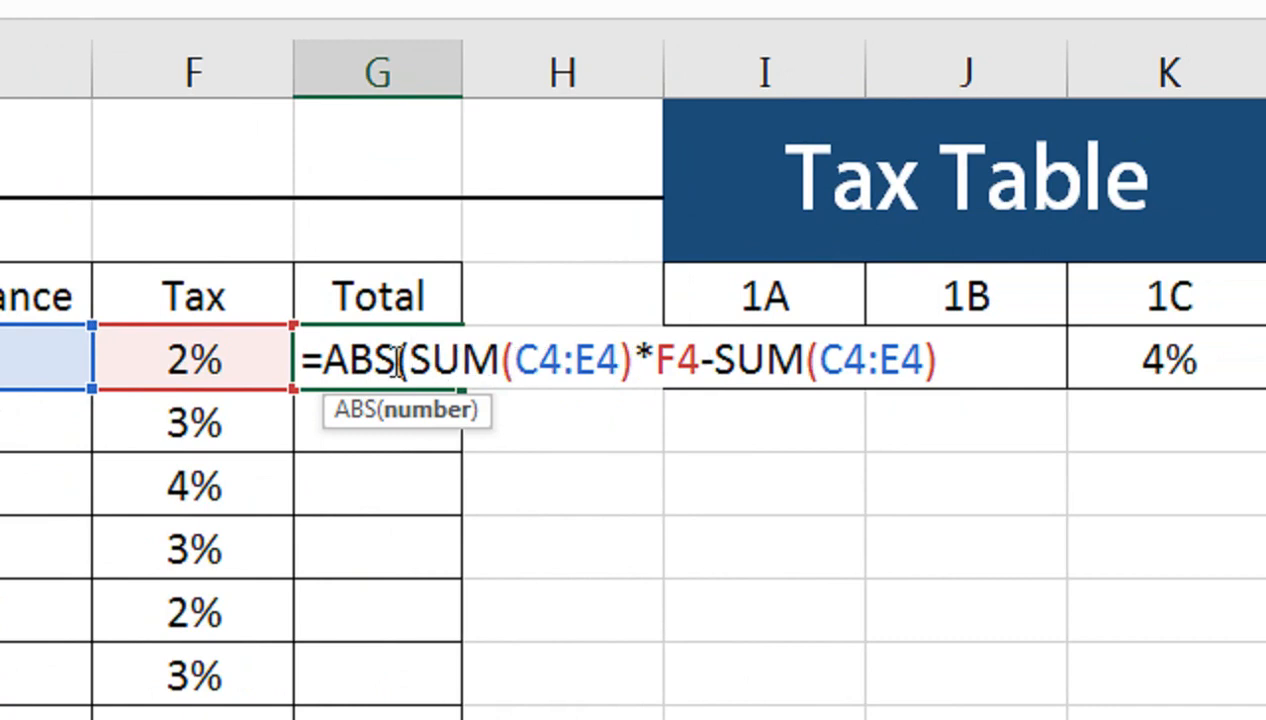
{"action": "left_click", "coordinate": [988, 362]}
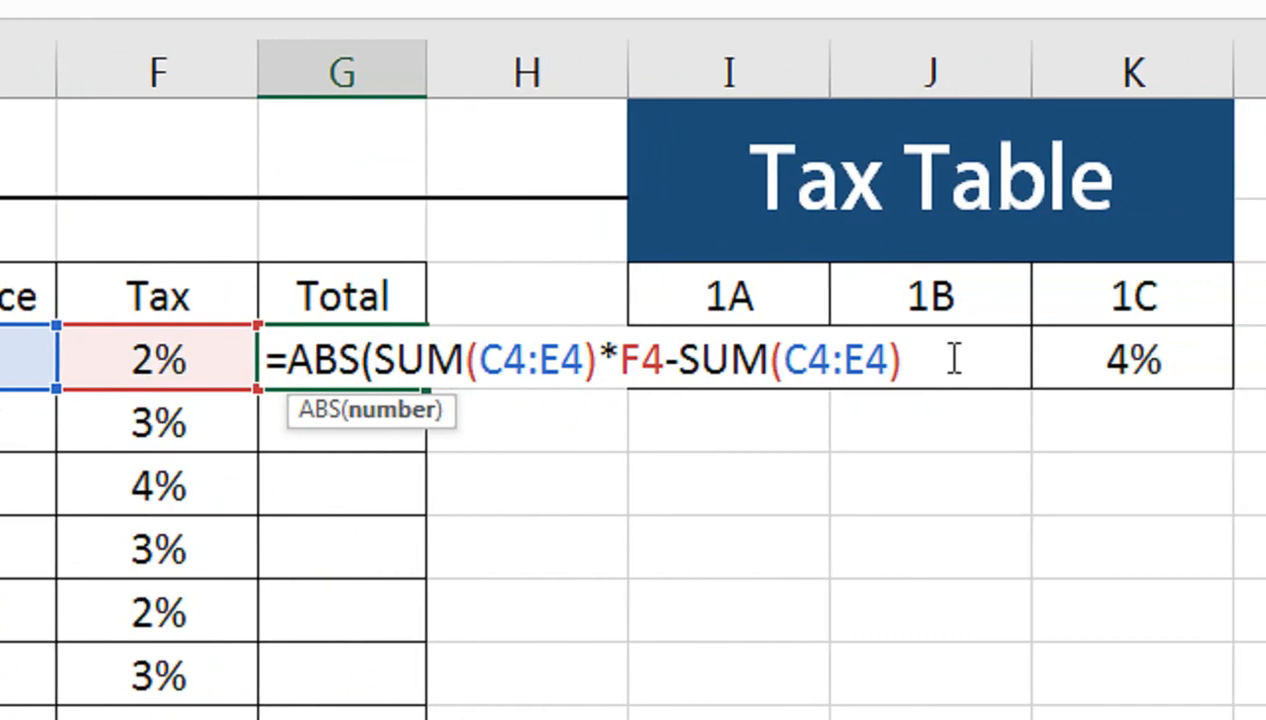
{"action": "type", "text": ")"}
{"action": "key", "text": "Return"}
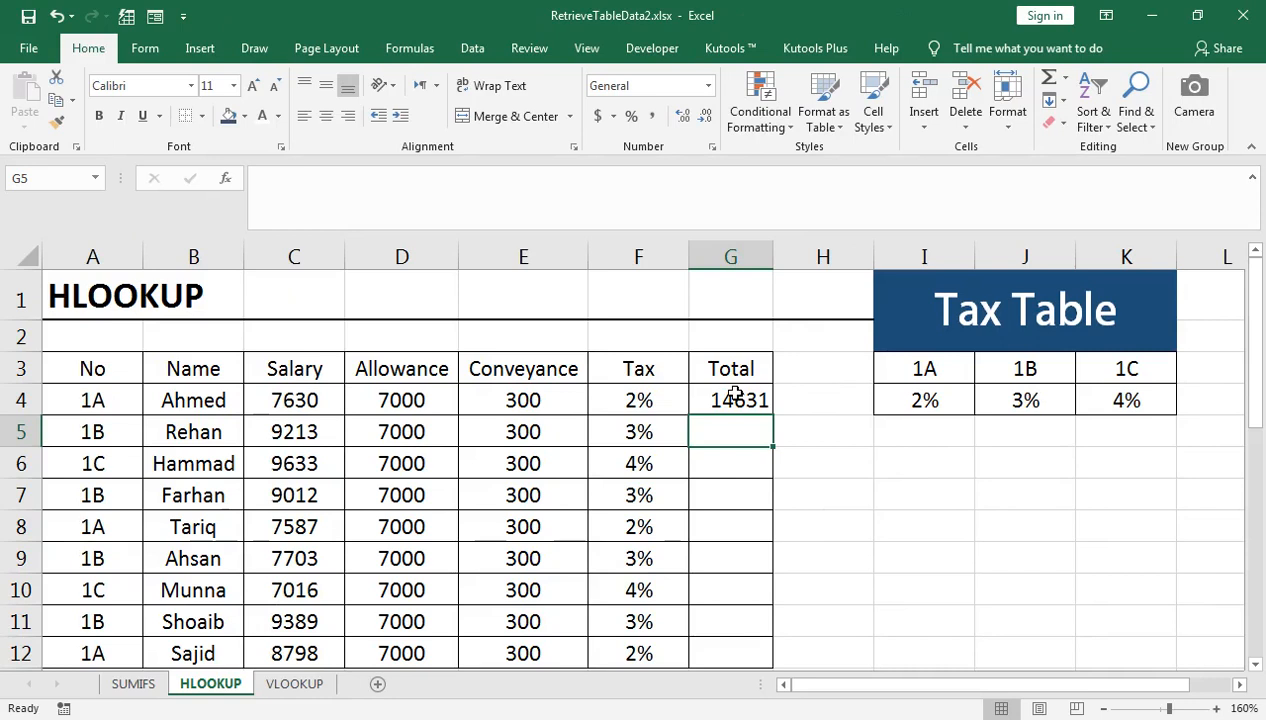
Copy the G4 total formula down the Total column through G12.
{"action": "scroll", "coordinate": [716, 402], "scroll_direction": "down", "scroll_amount": 1}
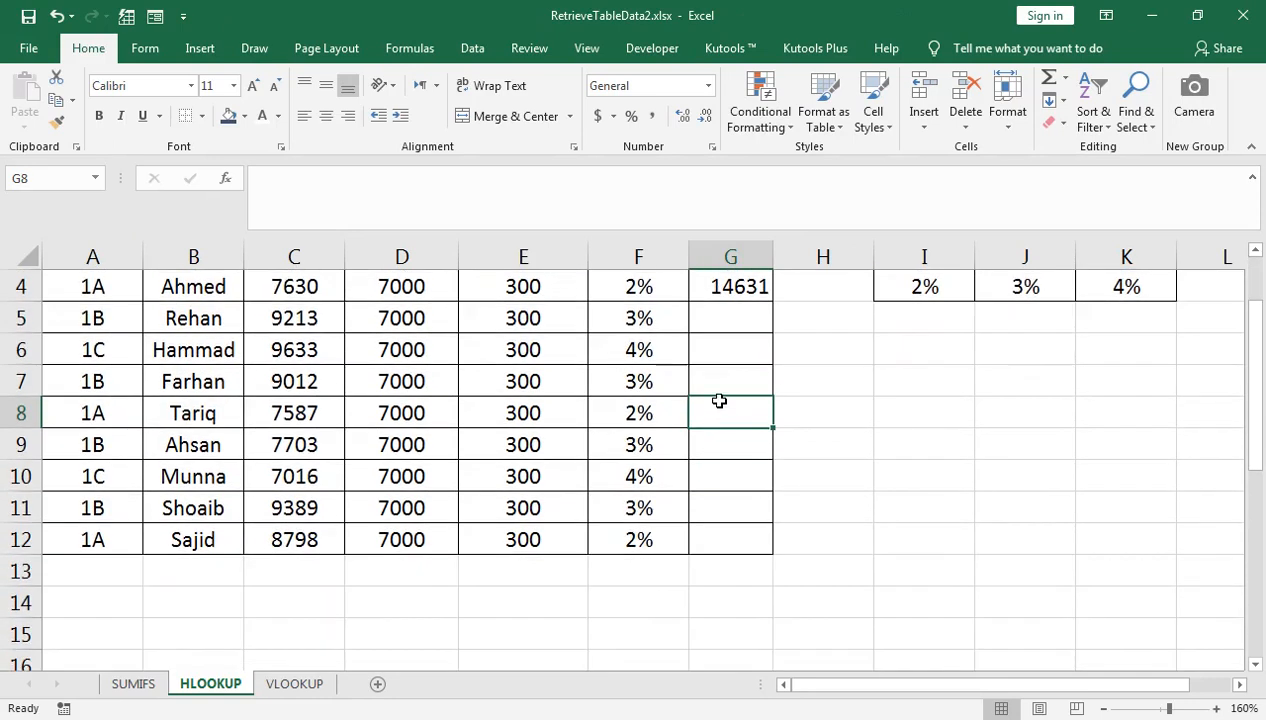
{"action": "scroll", "coordinate": [716, 404], "scroll_direction": "up", "scroll_amount": 1}
{"action": "left_click", "coordinate": [733, 408]}
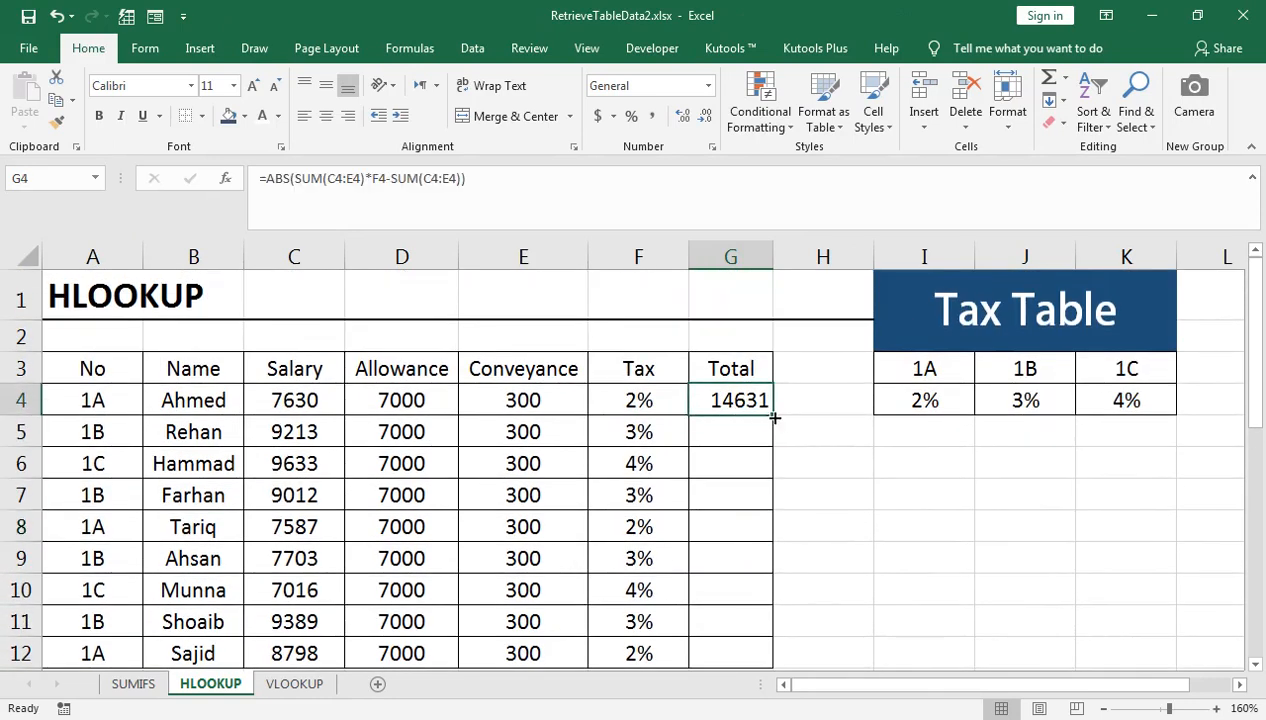
{"action": "double_click", "coordinate": [773, 418]}
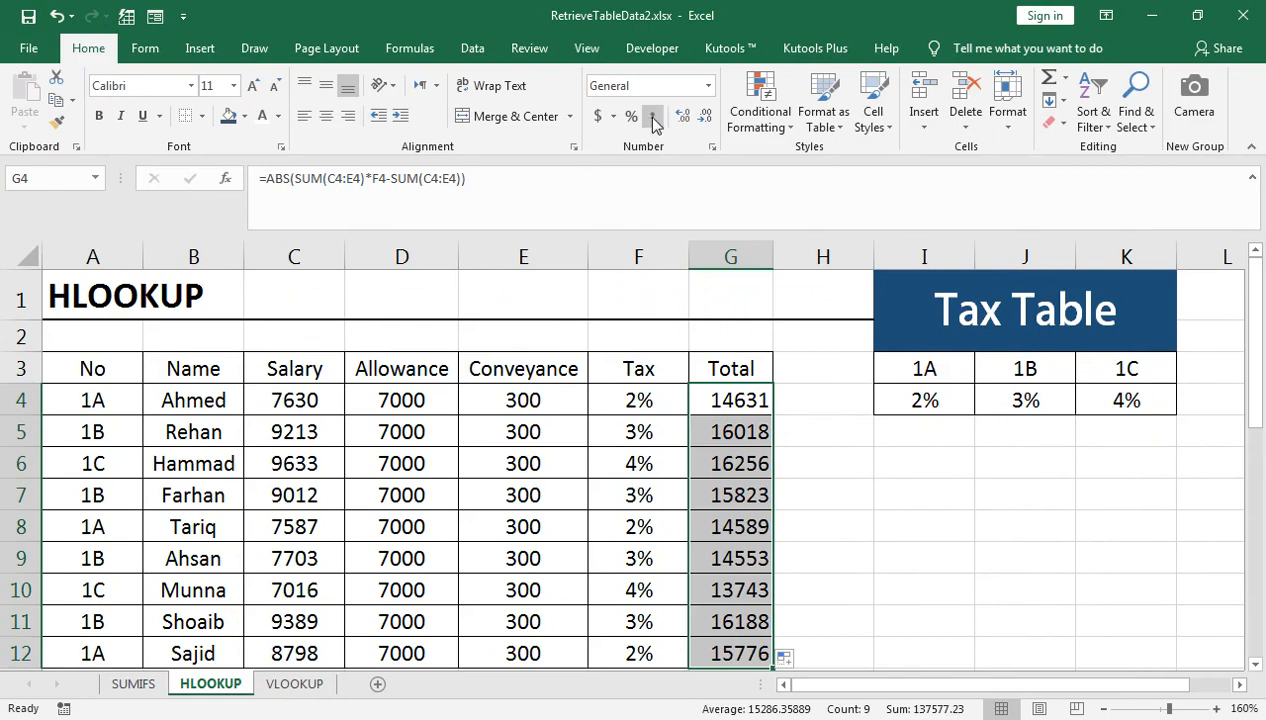
Apply the comma number style to G4:G12 and autofit the width of column G.
{"action": "left_click", "coordinate": [653, 118]}
{"action": "double_click", "coordinate": [773, 257]}
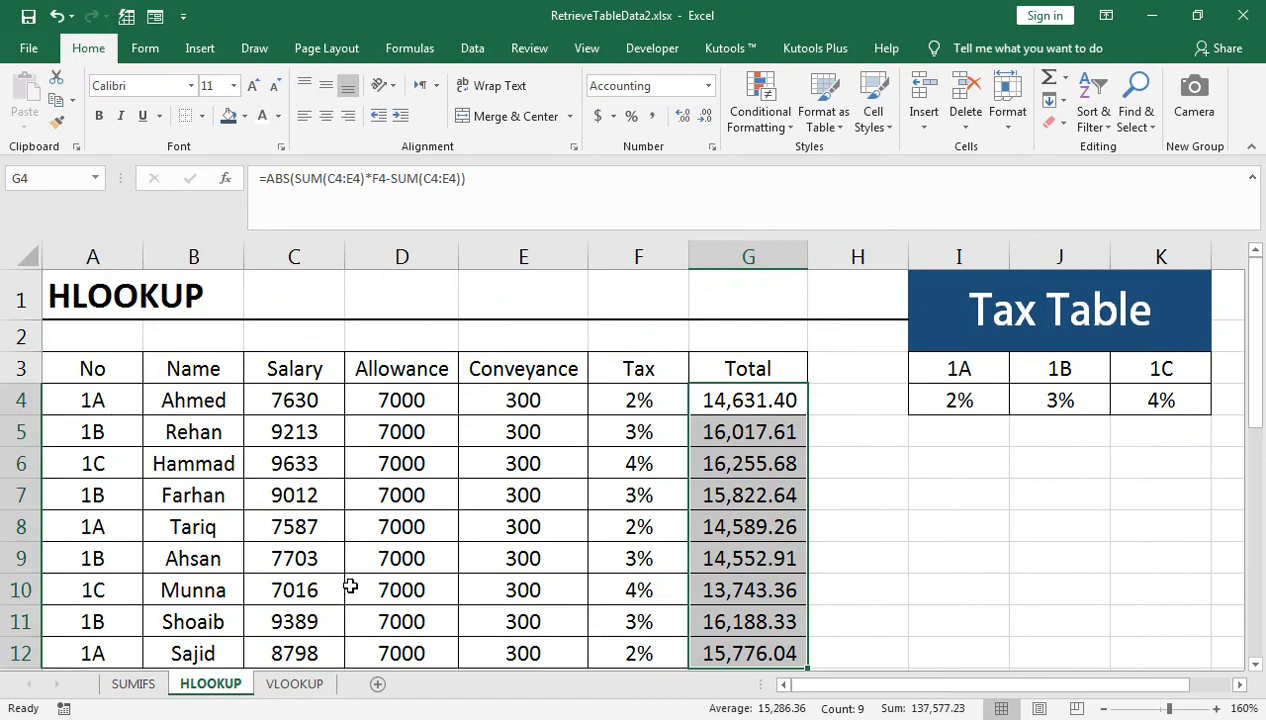
Switch to Chrome to look over the YouTube channel's uploaded videos, and return to the HLOOKUP sheet in Excel.
{"action": "left_click", "coordinate": [340, 645]}
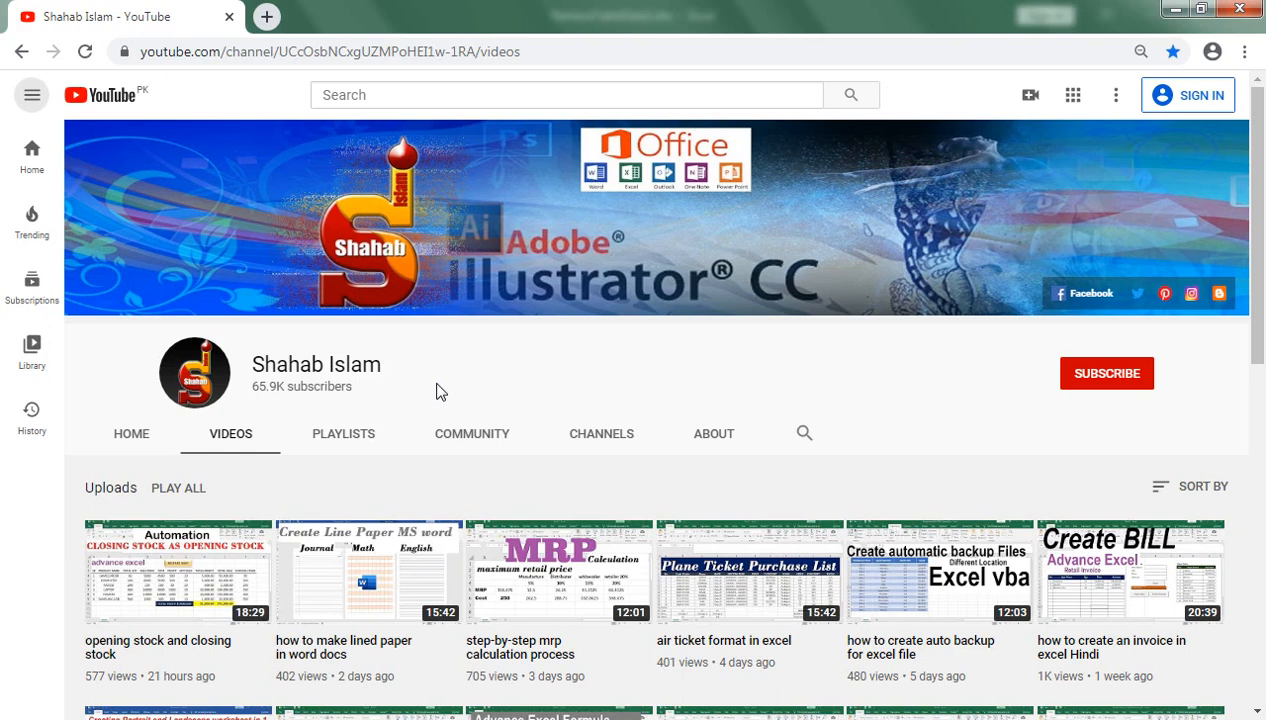
{"action": "scroll", "coordinate": [450, 440], "scroll_direction": "down", "scroll_amount": 1}
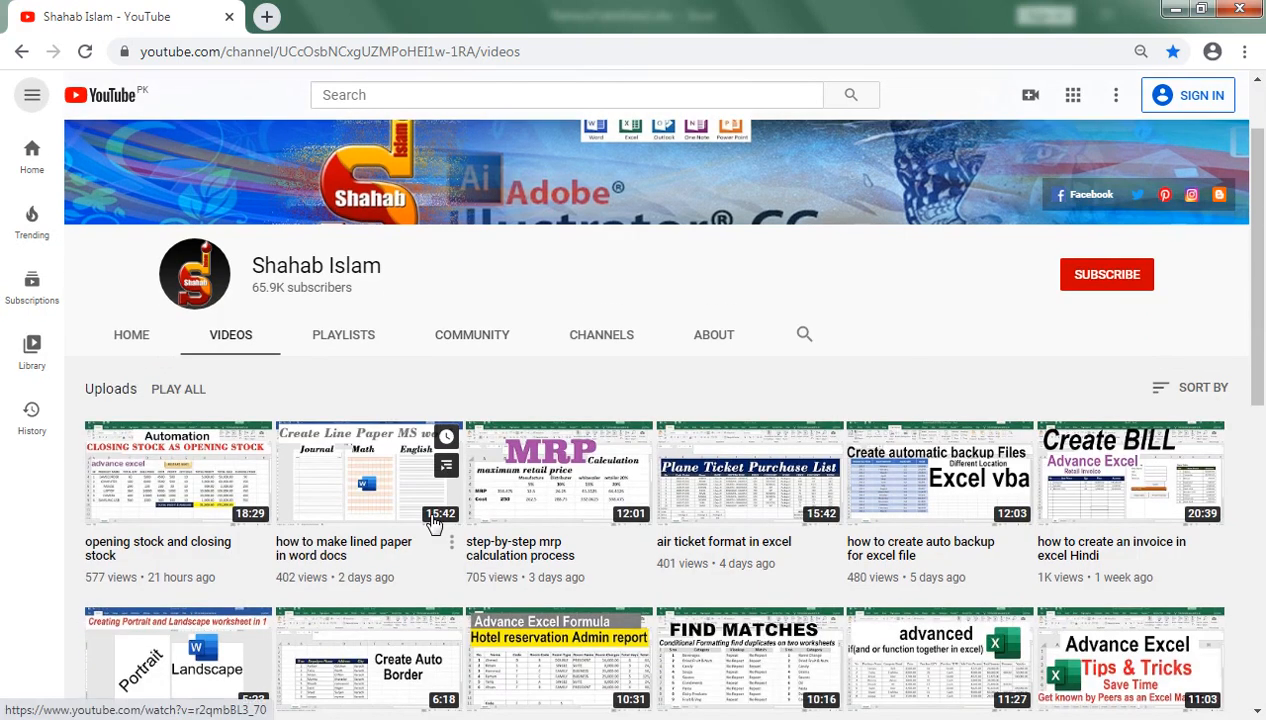
{"action": "scroll", "coordinate": [360, 627], "scroll_direction": "up", "scroll_amount": 1}
{"action": "left_click", "coordinate": [336, 718]}
{"action": "left_click", "coordinate": [366, 640]}
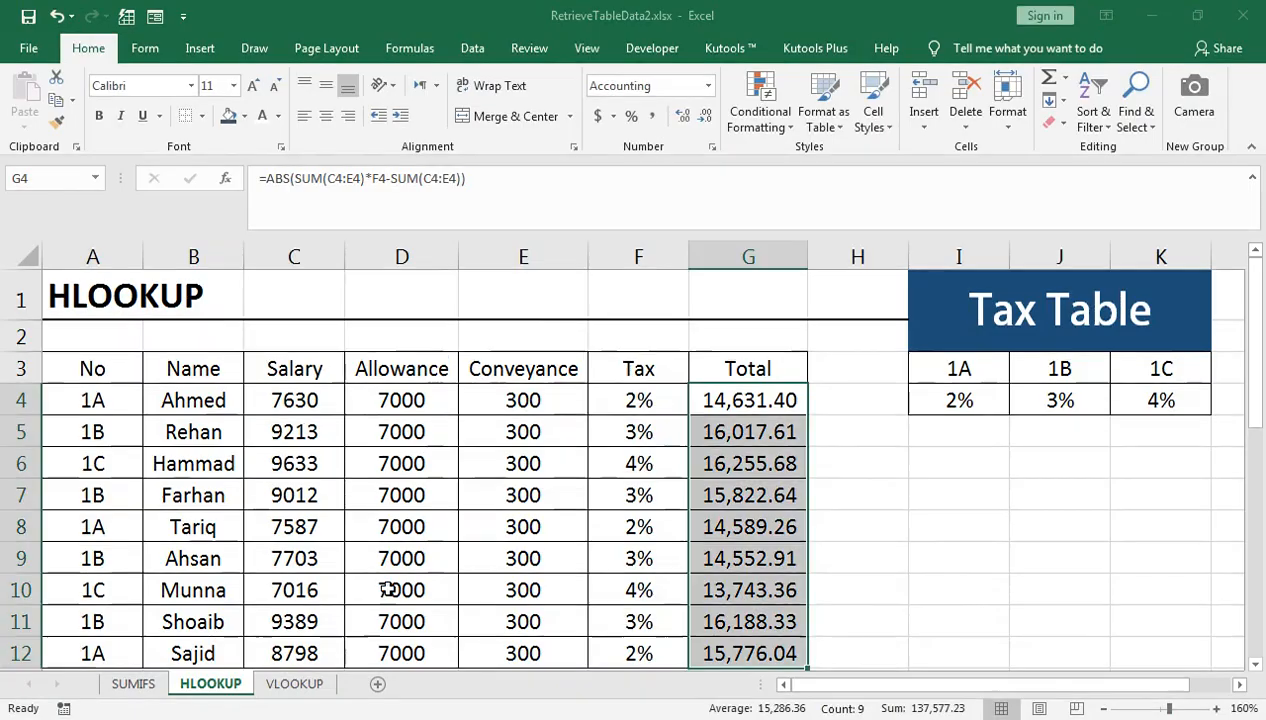
{"action": "left_click", "coordinate": [447, 434]}
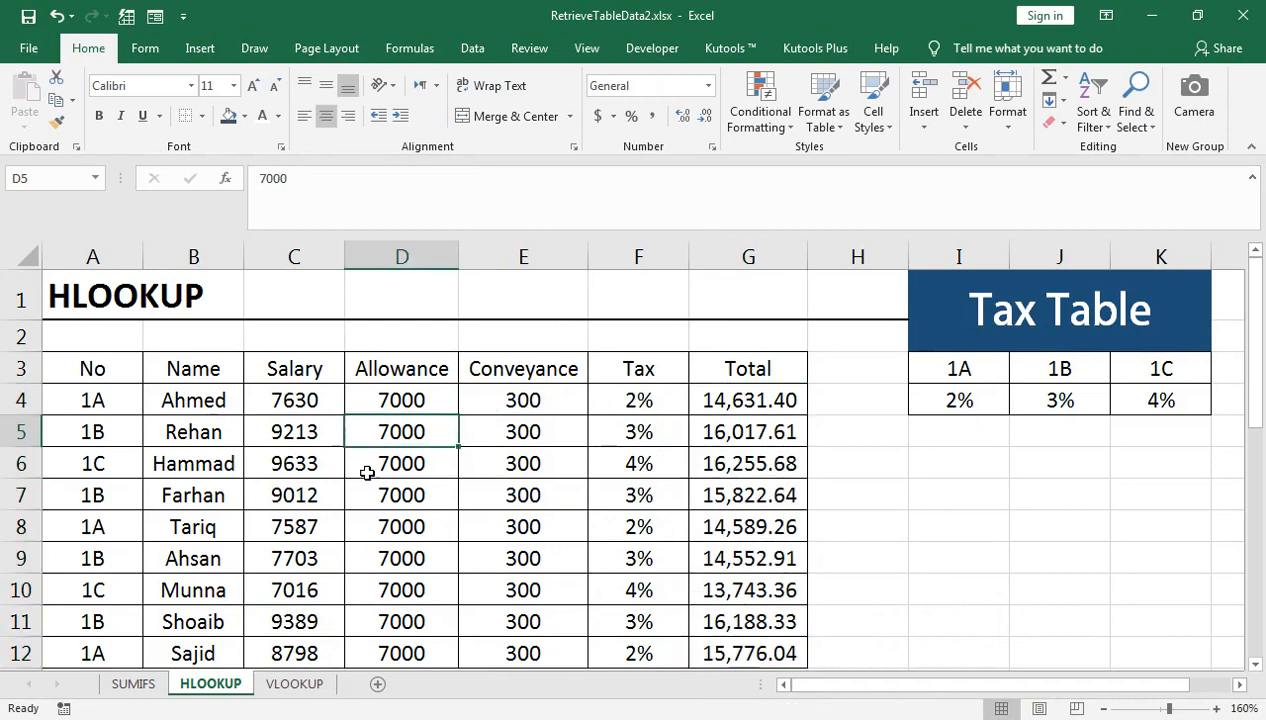
{"action": "left_click", "coordinate": [203, 506]}
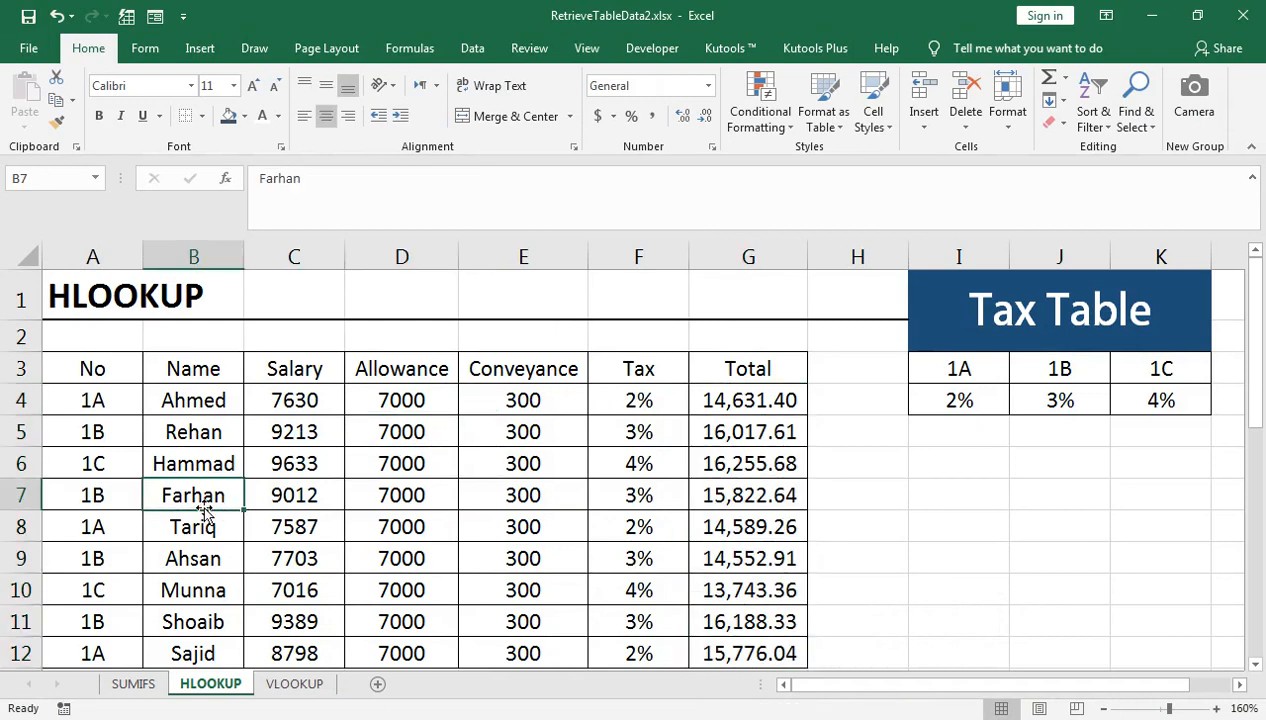
On the VLOOKUP sheet, enter =AVERAGE(C4:E4) in F4 to average the first student's three subject marks.
{"action": "left_click", "coordinate": [295, 683]}
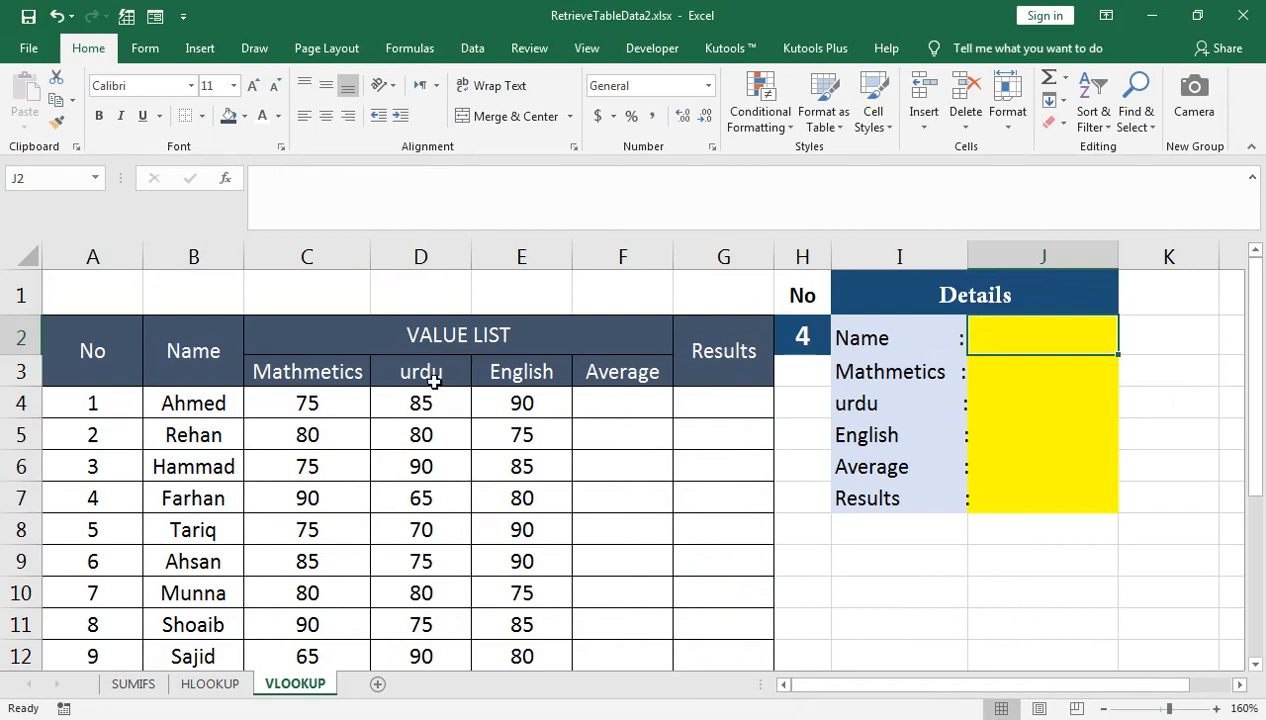
{"action": "left_click", "coordinate": [621, 378]}
{"action": "left_click", "coordinate": [635, 400]}
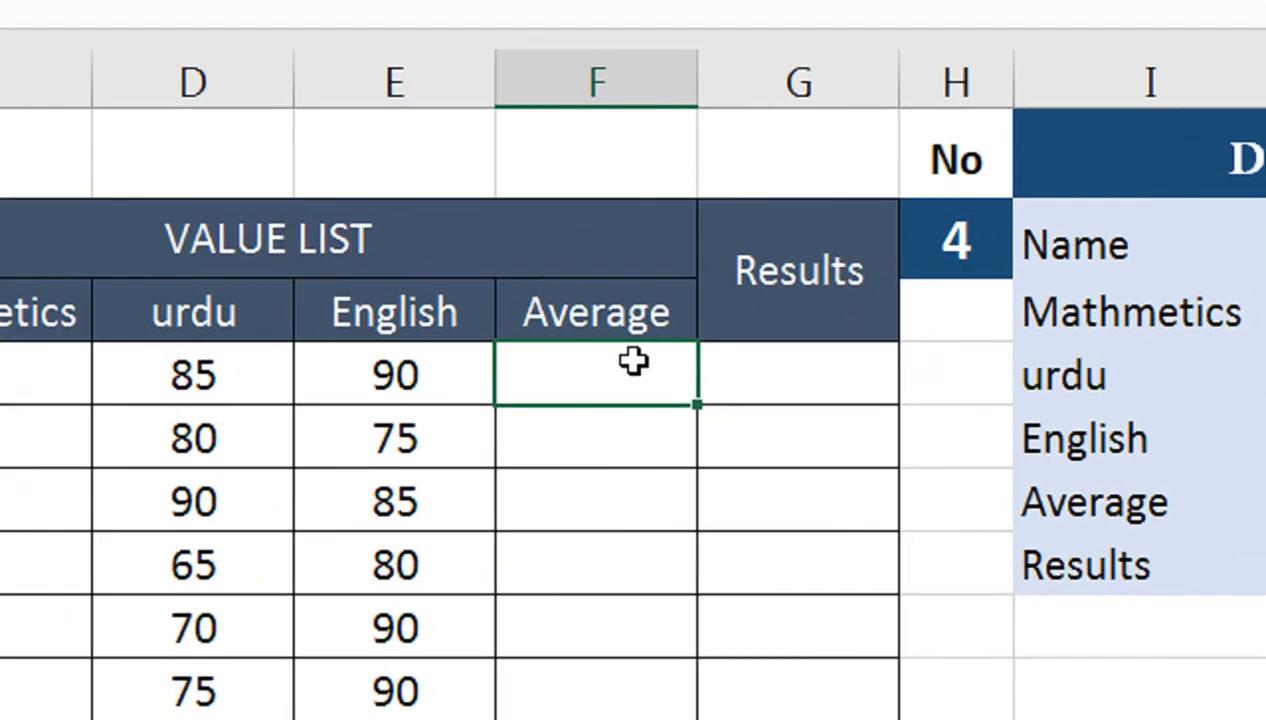
{"action": "type", "text": "=AVE"}
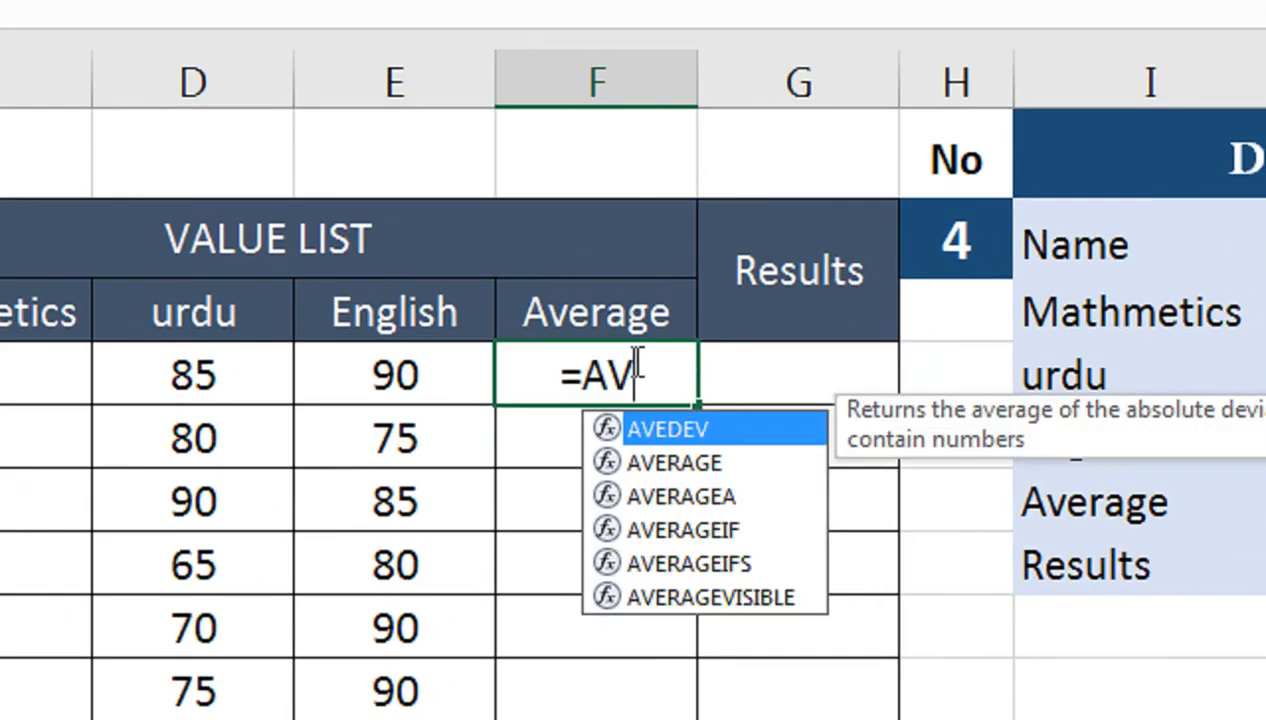
{"action": "type", "text": "R"}
{"action": "key", "text": "Tab"}
{"action": "type", "text": "E4"}
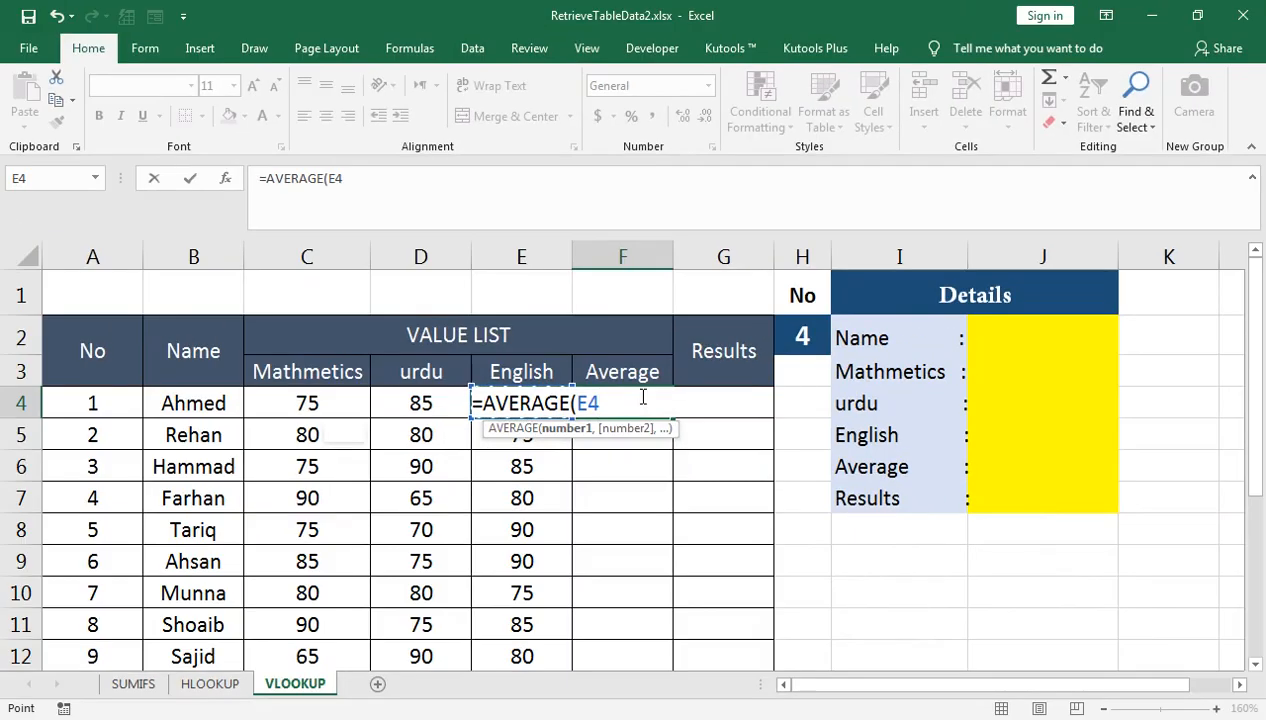
{"action": "key", "text": "shift+Left"}
{"action": "key", "text": "shift+Left"}
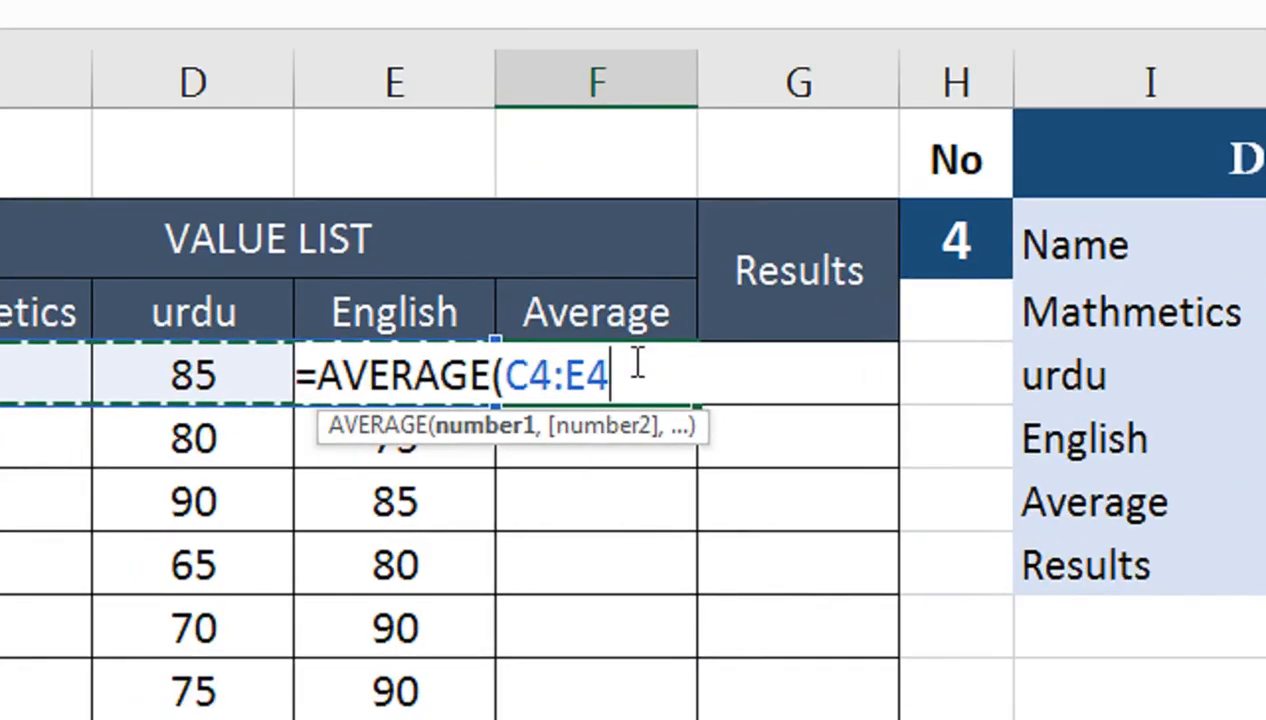
{"action": "type", "text": ")"}
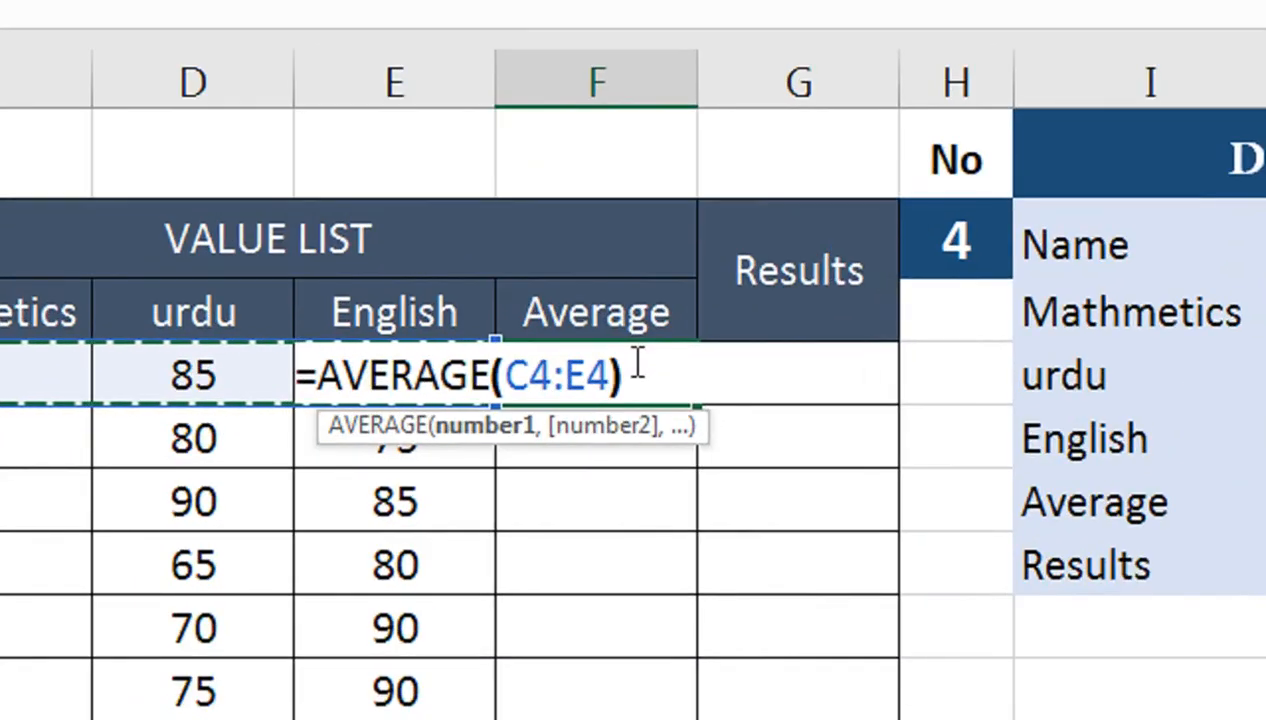
{"action": "key", "text": "Return"}
Copy the F4 average formula down the Average column through F12.
{"action": "left_click", "coordinate": [632, 362]}
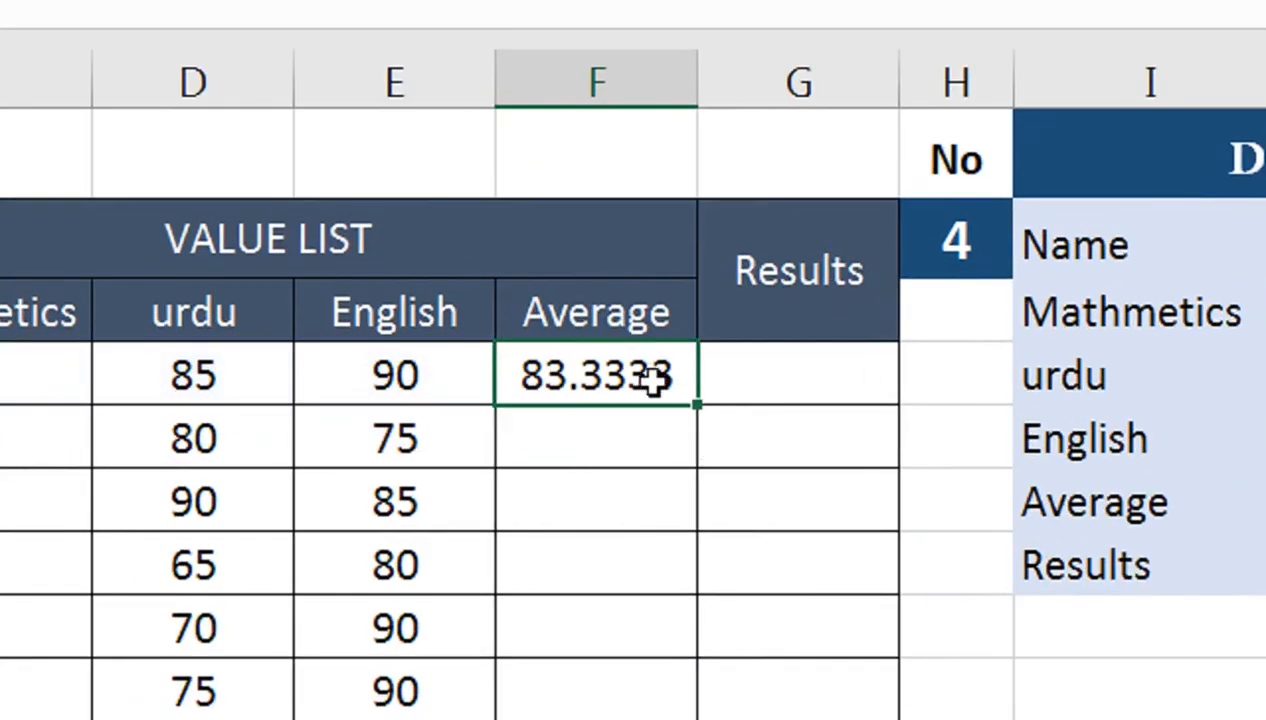
{"action": "left_click", "coordinate": [696, 404]}
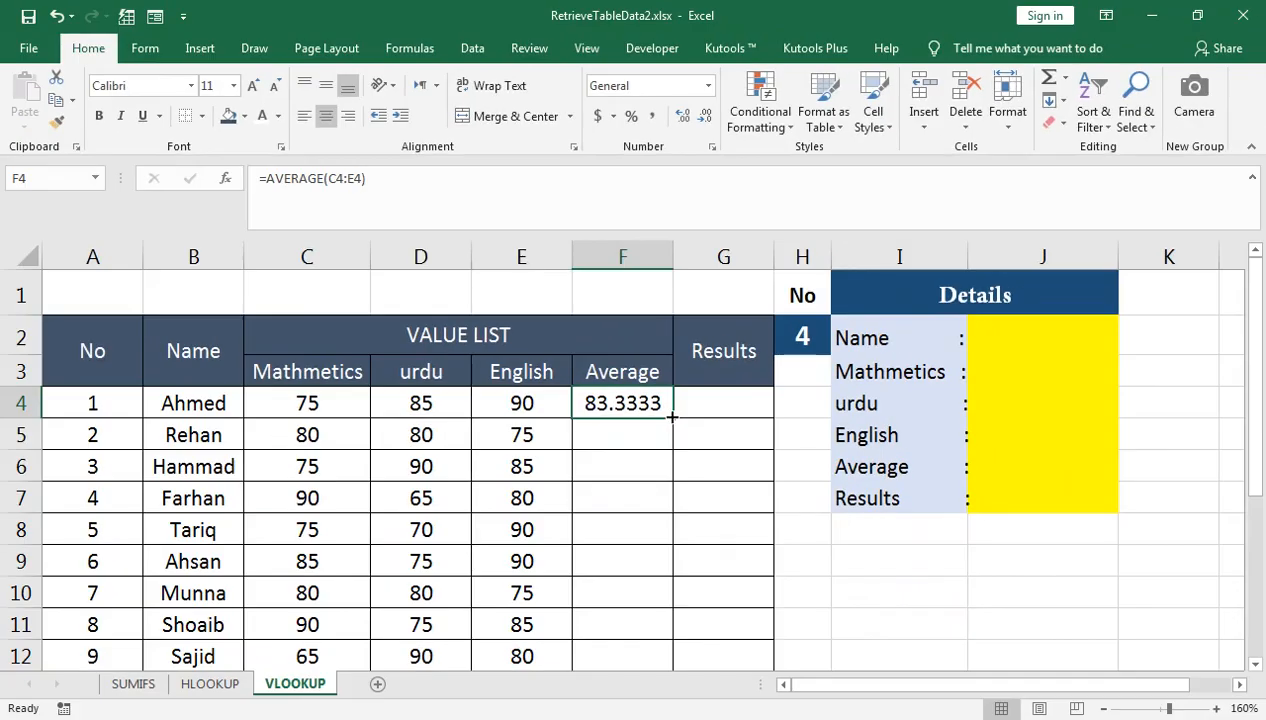
{"action": "left_click_drag", "start_coordinate": [675, 419], "coordinate": [667, 660]}
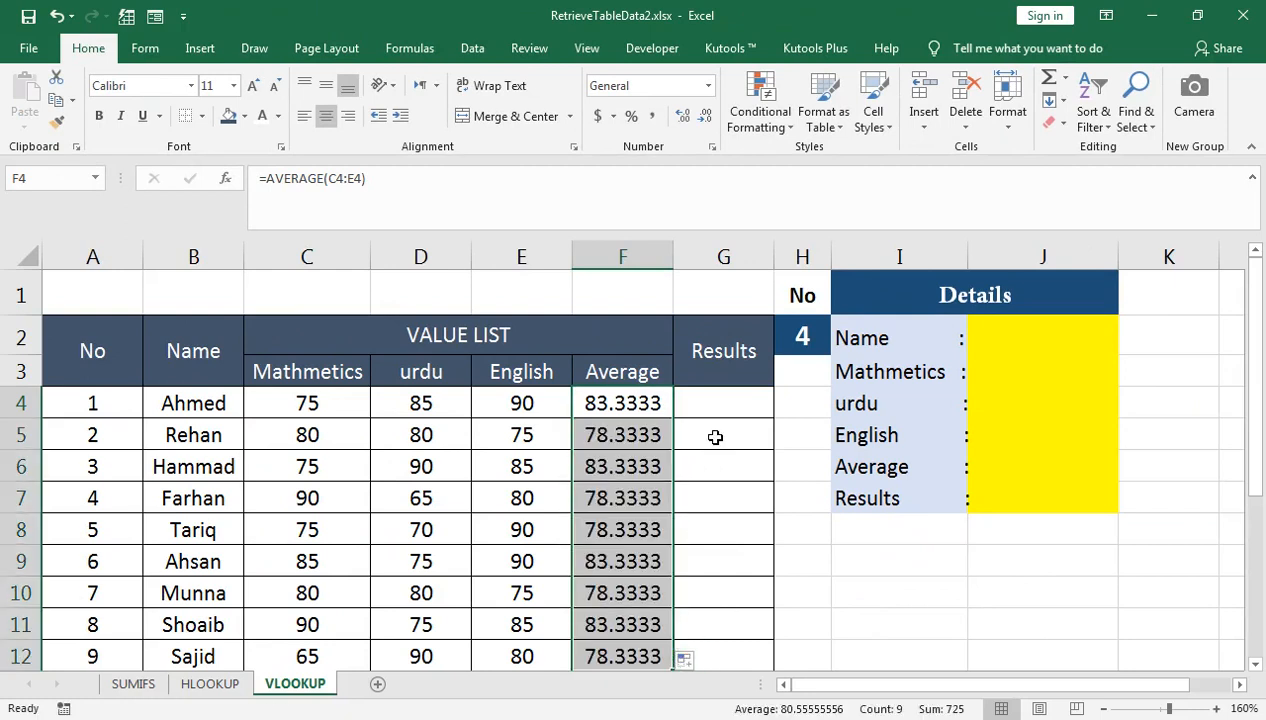
Format the averages in F4:F12 to show two decimal places.
{"action": "left_click", "coordinate": [702, 118]}
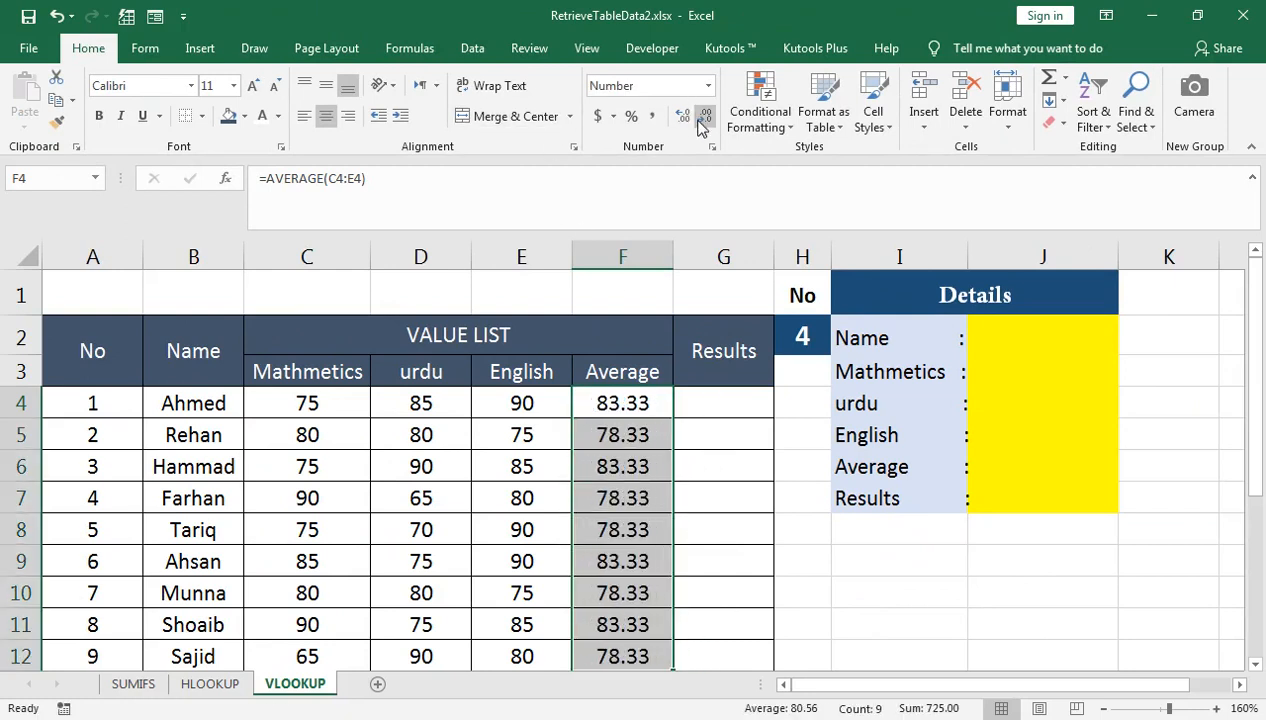
{"action": "left_click", "coordinate": [702, 118]}
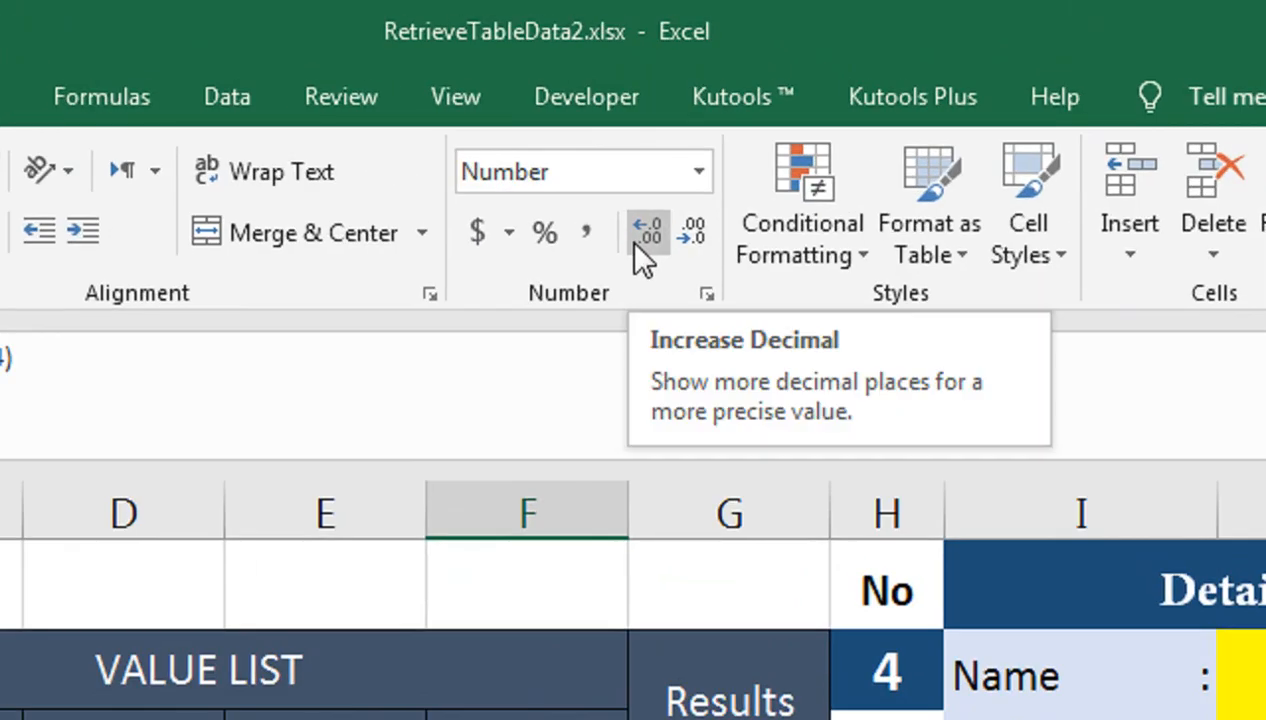
{"action": "left_click", "coordinate": [640, 243]}
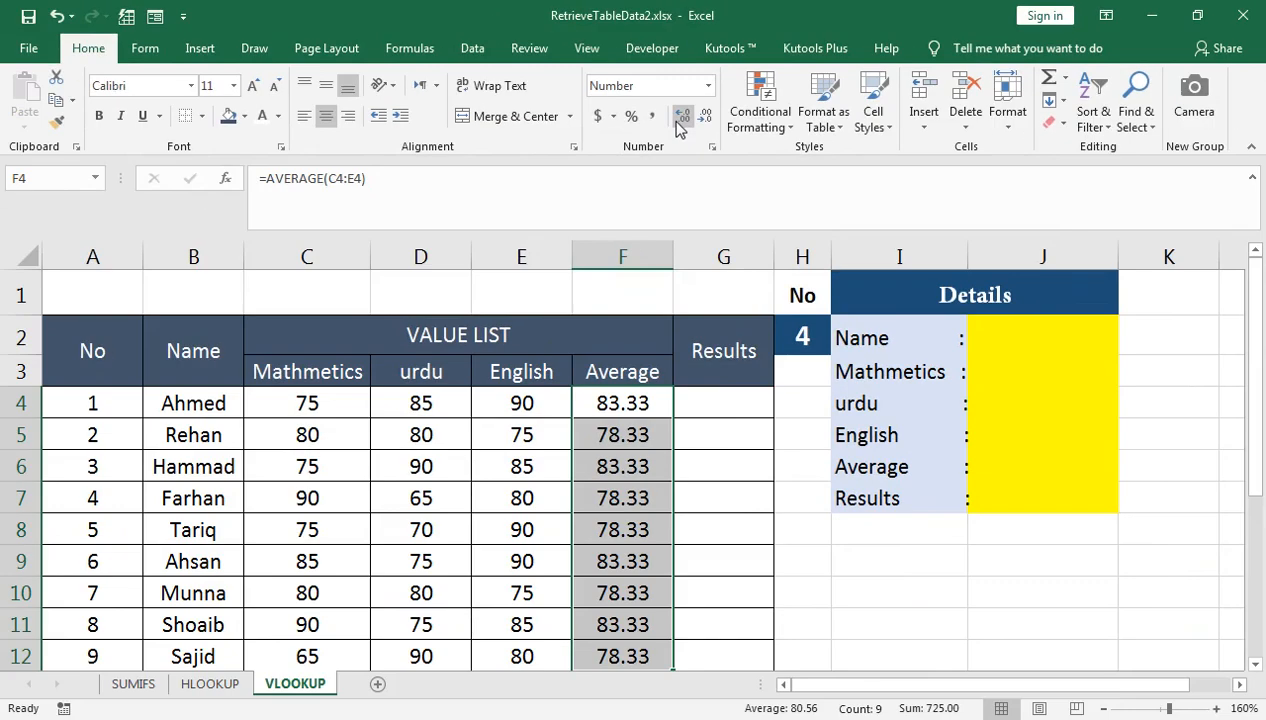
Enter =IF(F4<80,"FAIL","FAIL") in G4 to grade the first student's average.
{"action": "left_click", "coordinate": [695, 408]}
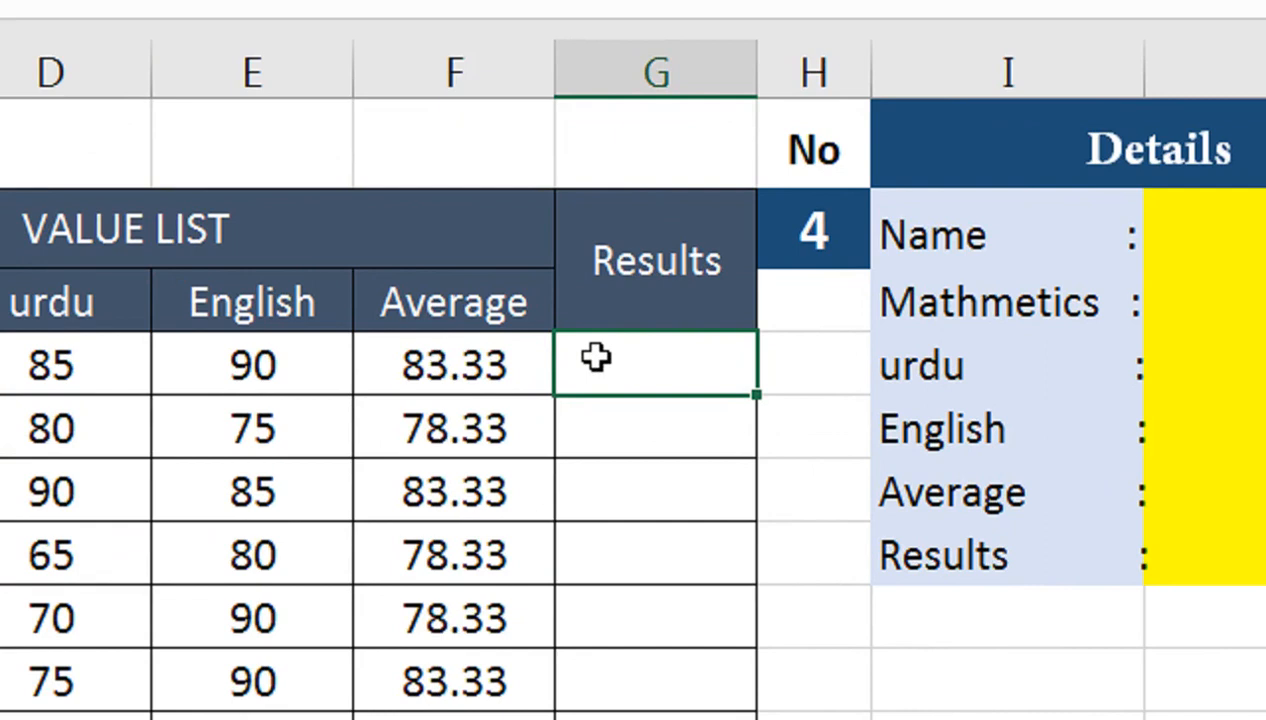
{"action": "type", "text": "=IF("}
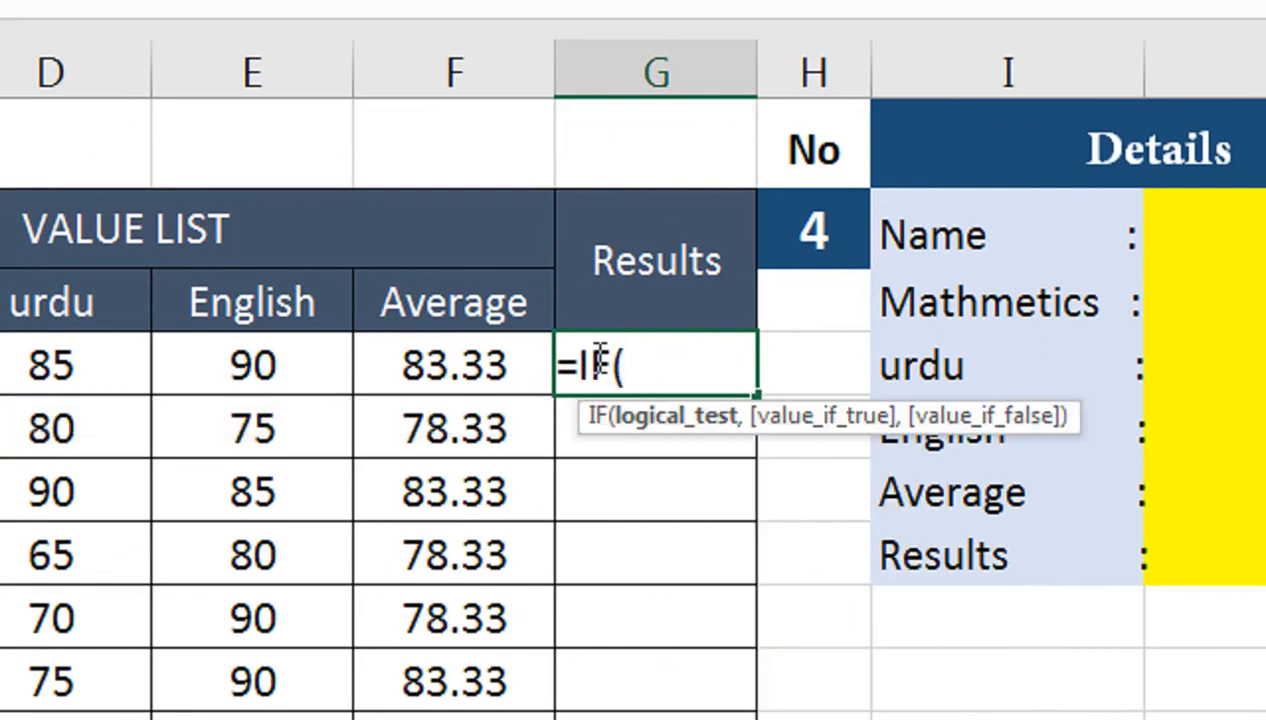
{"action": "key", "text": "Left"}
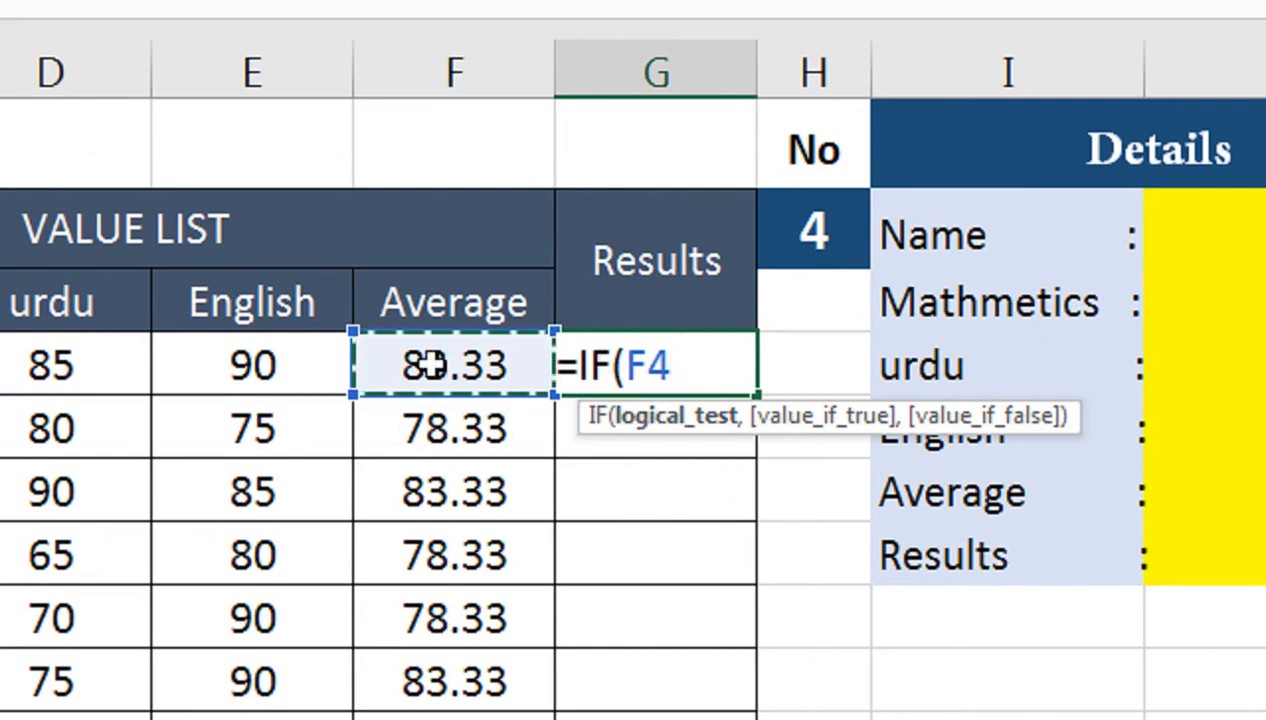
{"action": "type", "text": "<"}
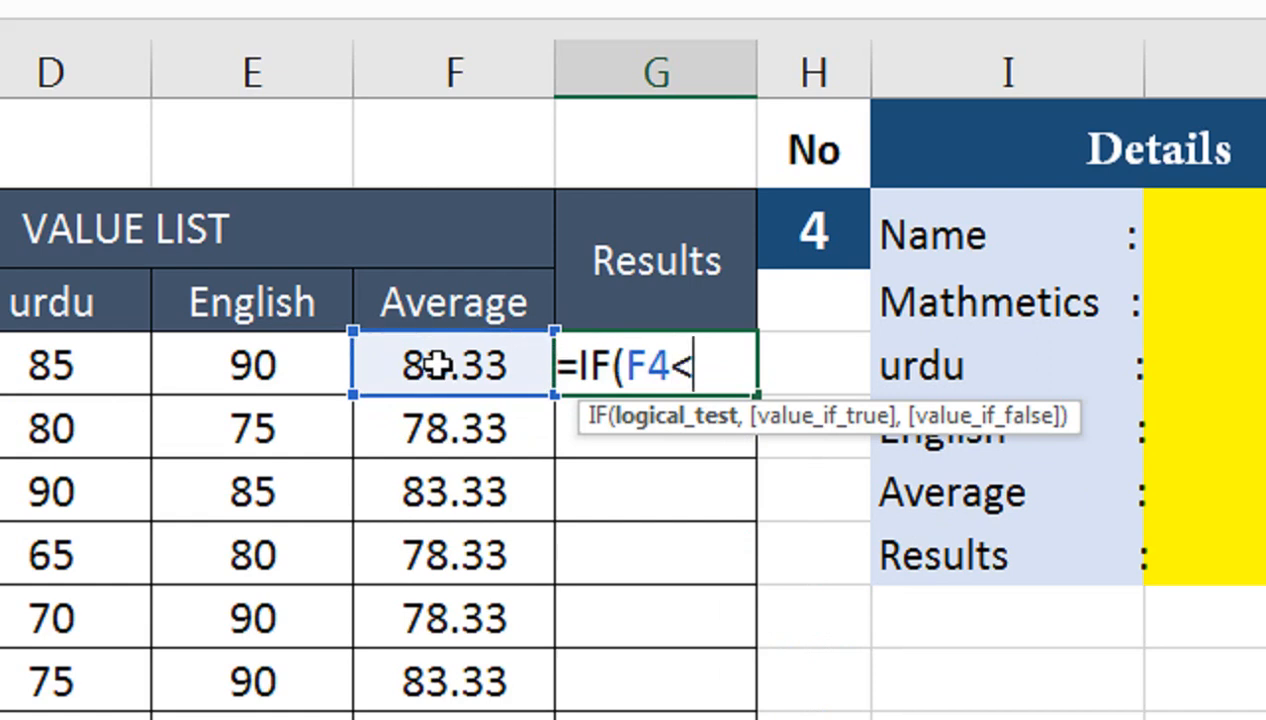
{"action": "type", "text": "80"}
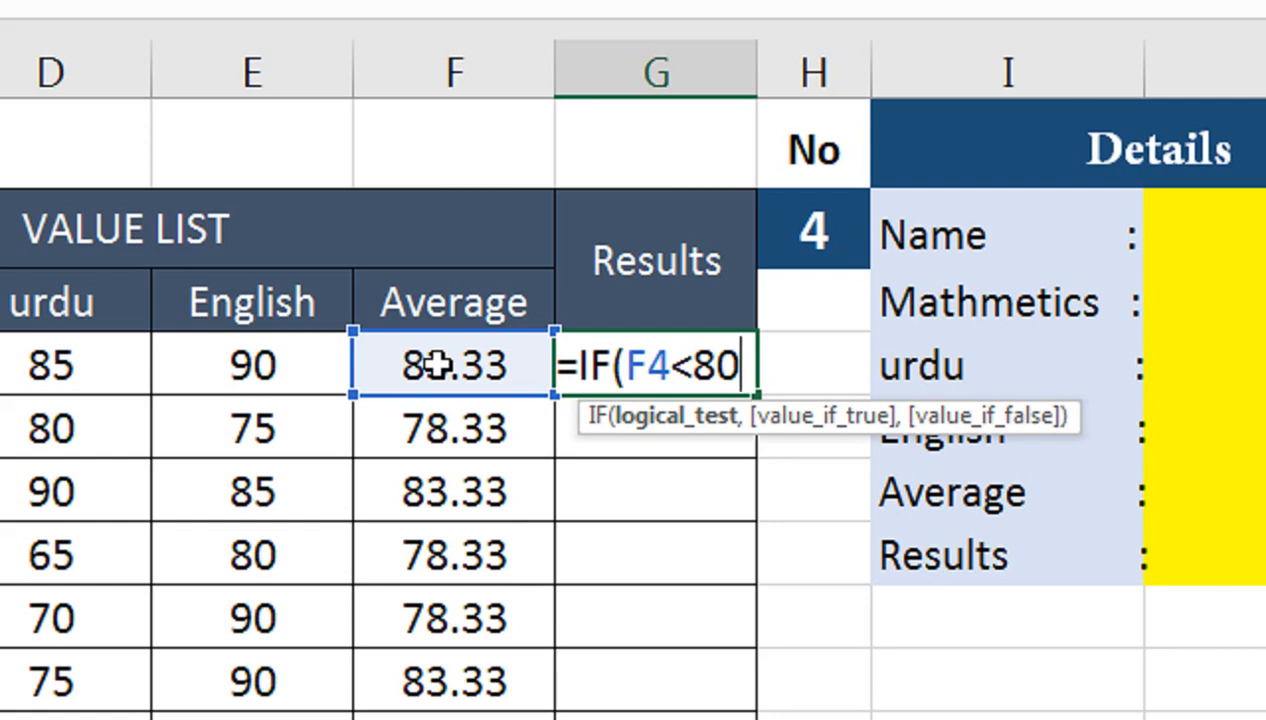
{"action": "type", "text": ","}
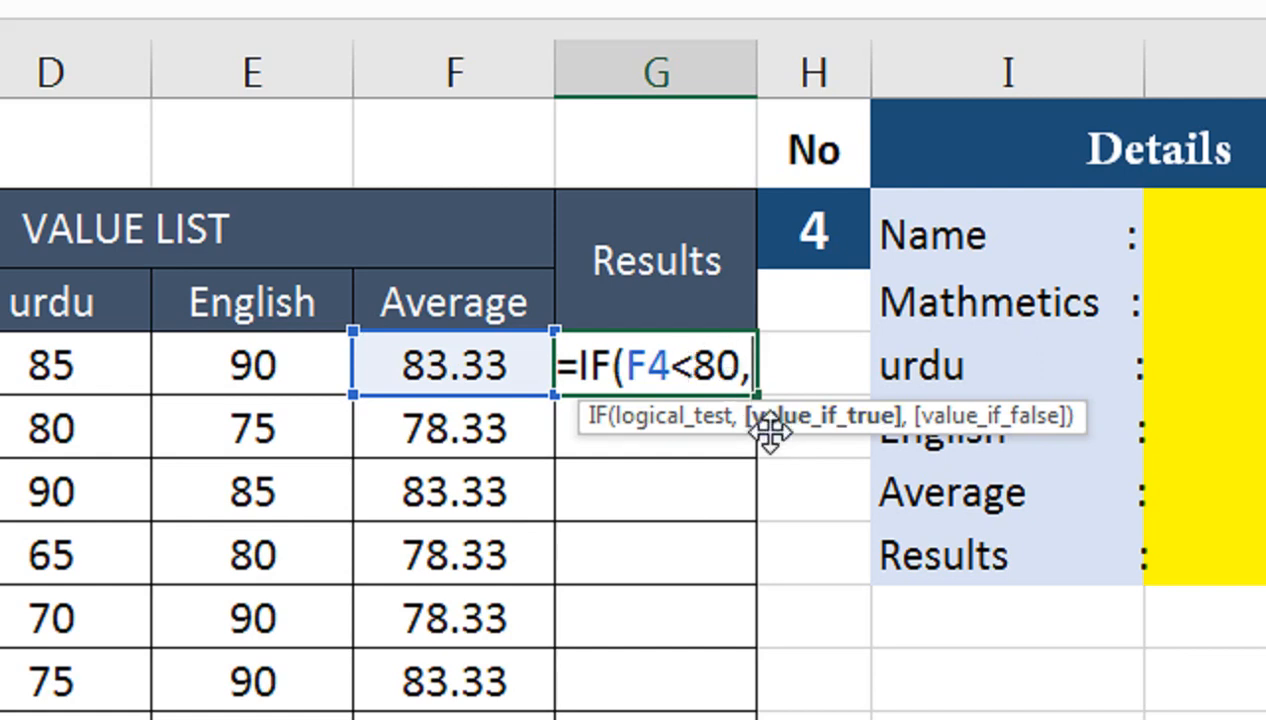
{"action": "type", "text": "\""}
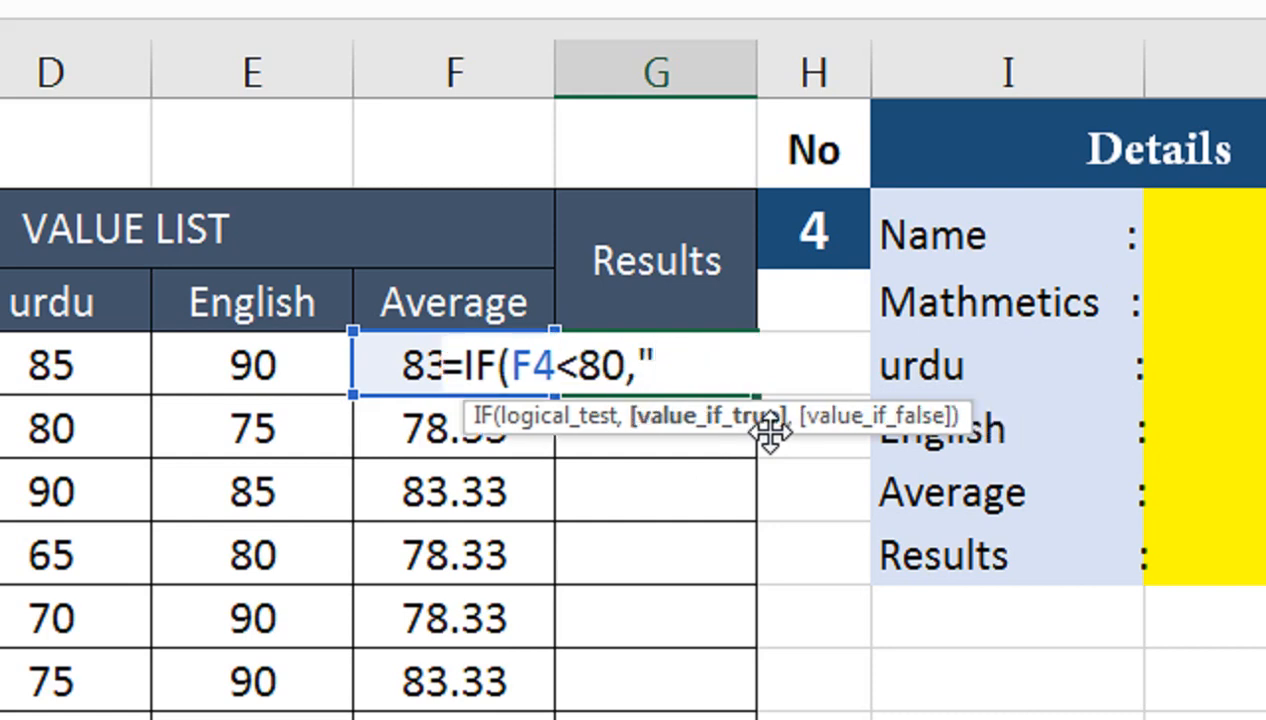
{"action": "type", "text": "p"}
{"action": "key", "text": "BackSpace"}
{"action": "type", "text": "PAS"}
{"action": "key", "text": "BackSpace"}
{"action": "key", "text": "BackSpace"}
{"action": "key", "text": "BackSpace"}
{"action": "type", "text": "FAIL"}
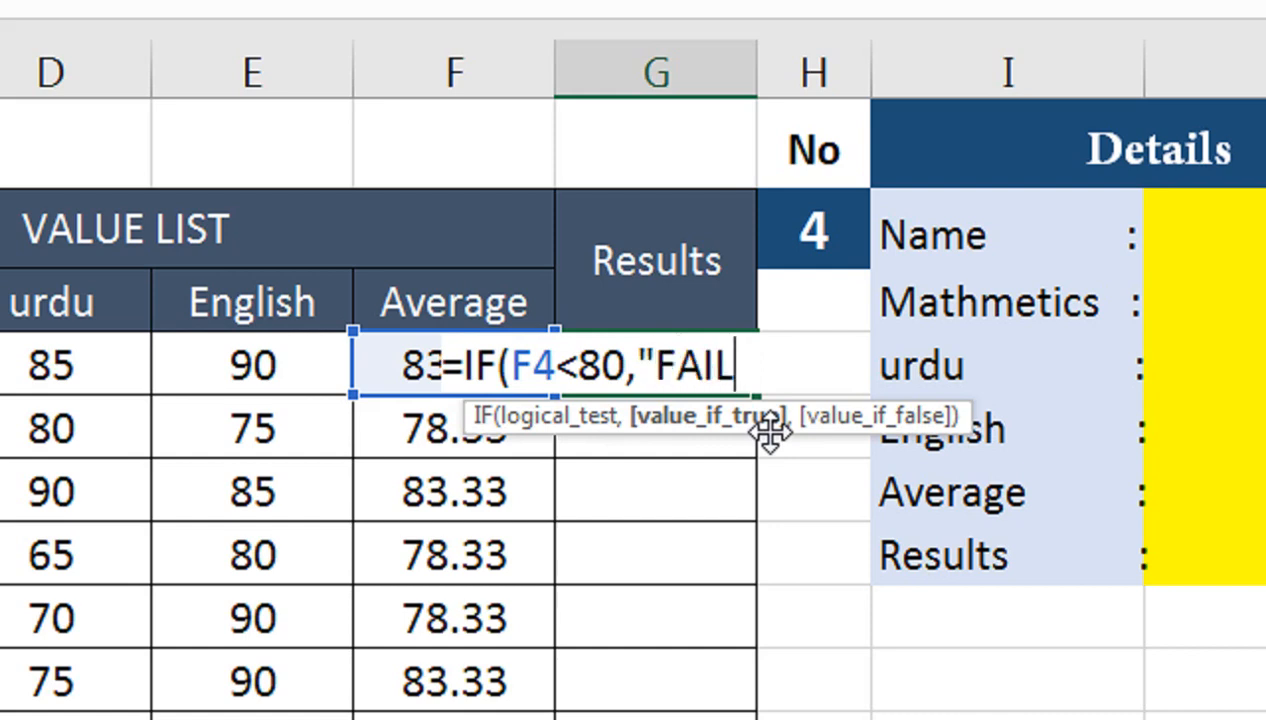
{"action": "type", "text": "\",\""}
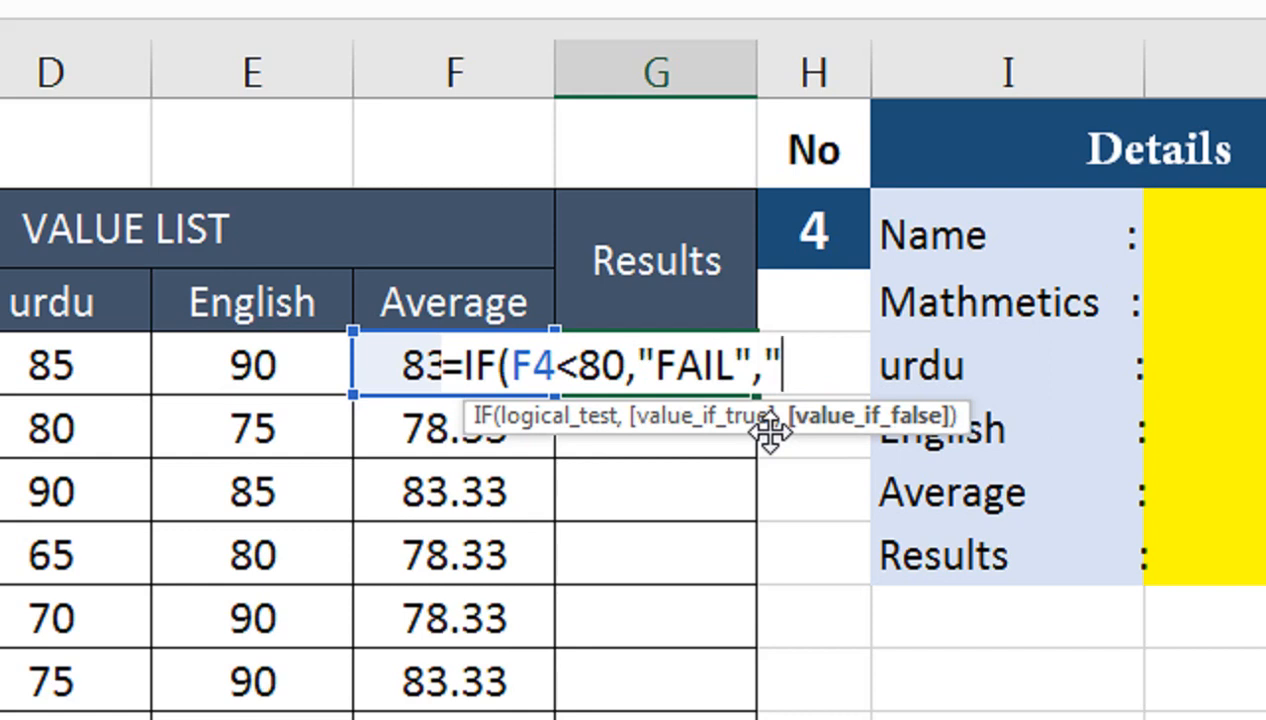
{"action": "type", "text": "FAIL"}
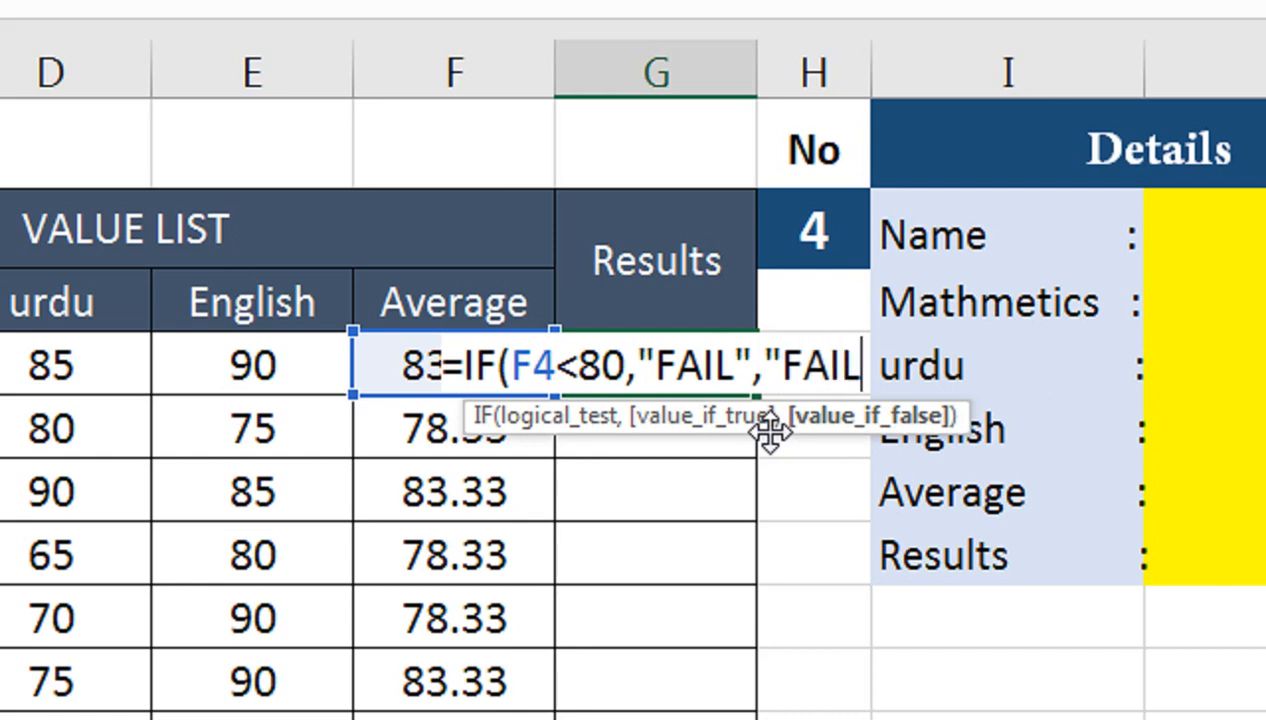
{"action": "type", "text": "\""}
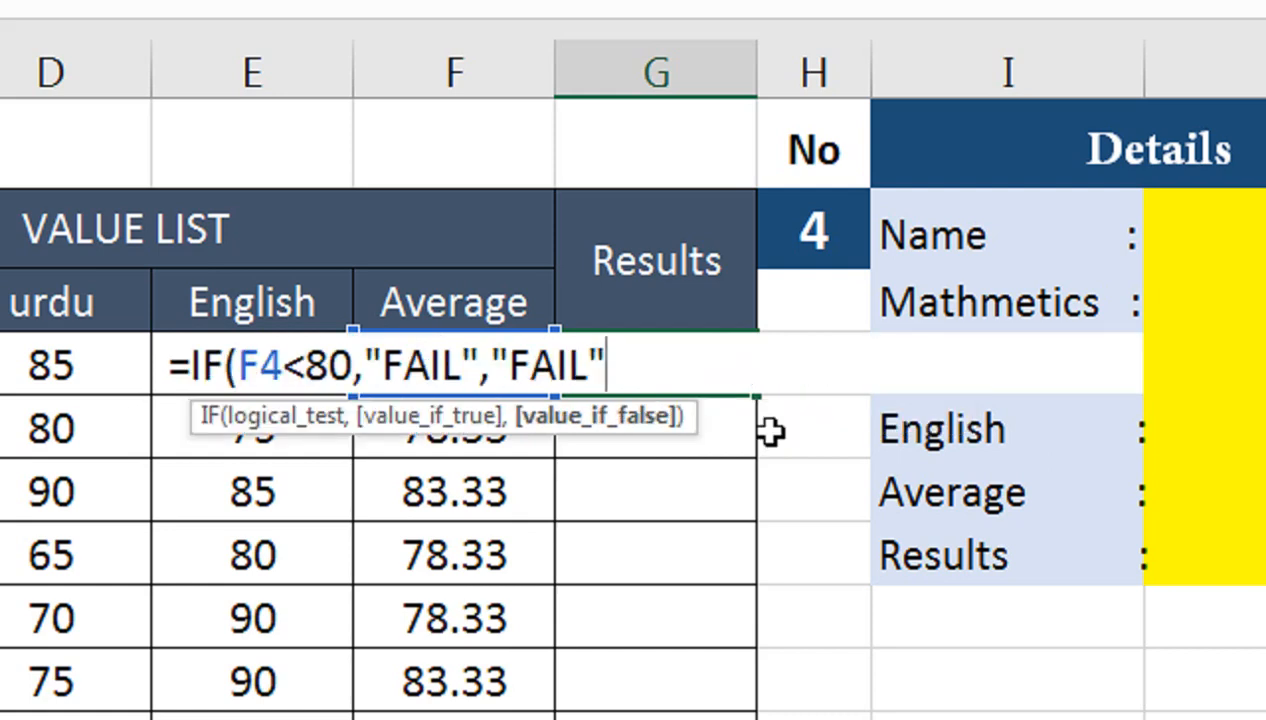
{"action": "type", "text": ")"}
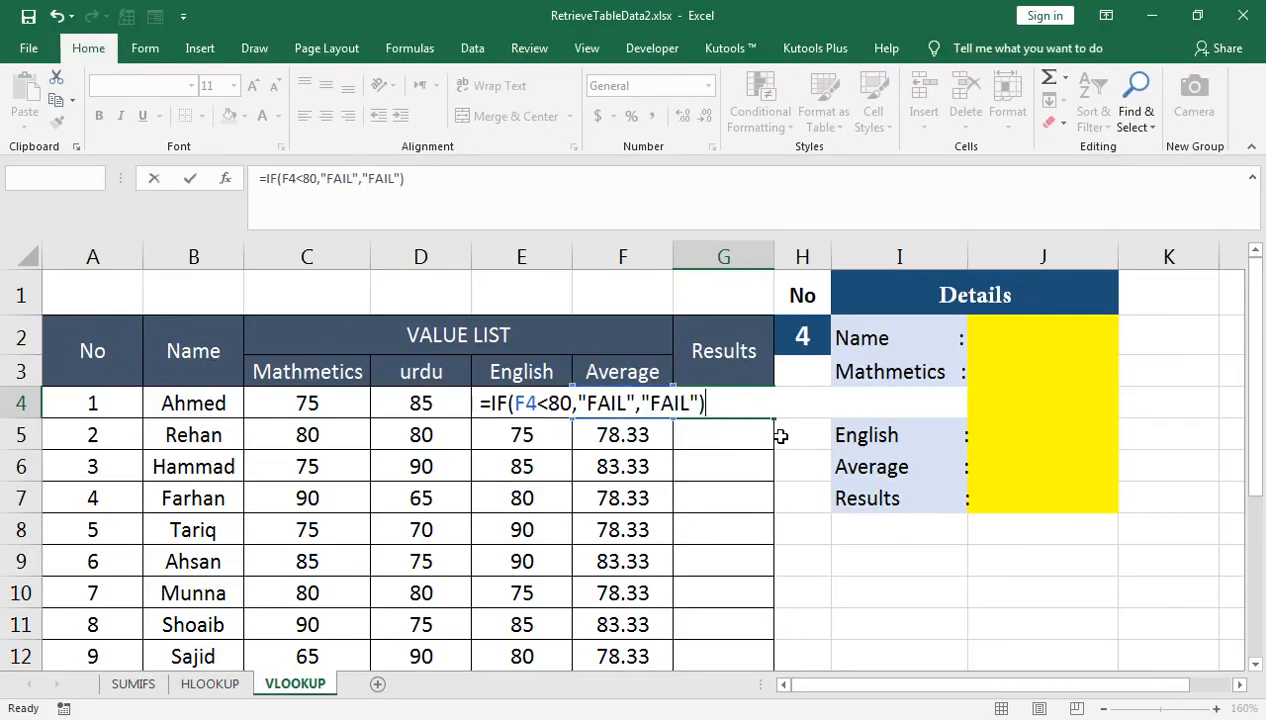
{"action": "key", "text": "Return"}
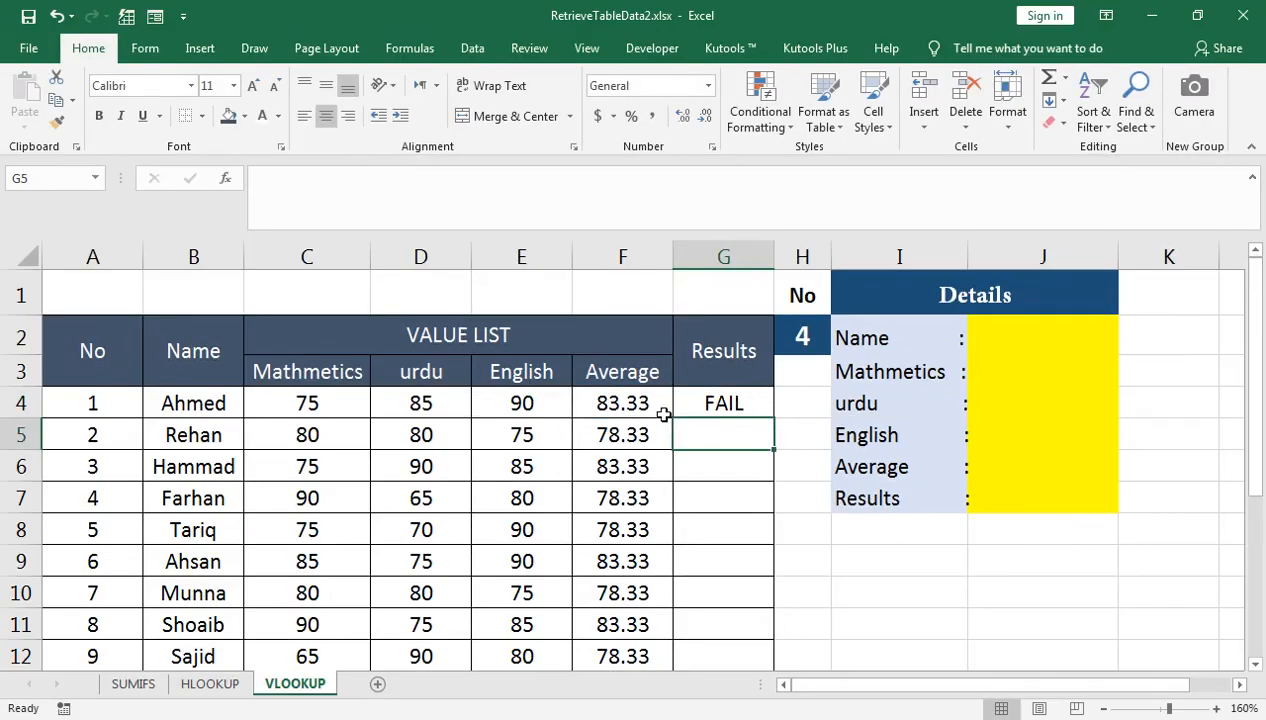
Correct the G4 formula's value-if-false text to "PASS".
{"action": "left_click", "coordinate": [706, 405]}
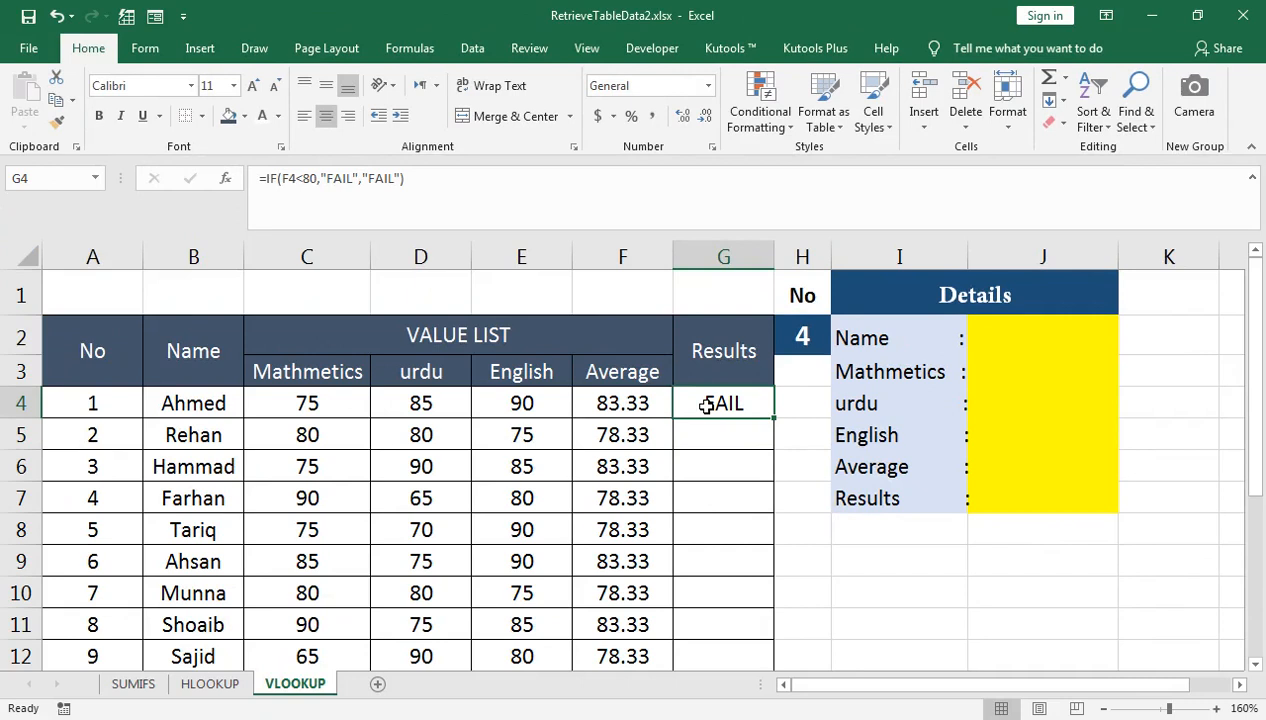
{"action": "double_click", "coordinate": [740, 402]}
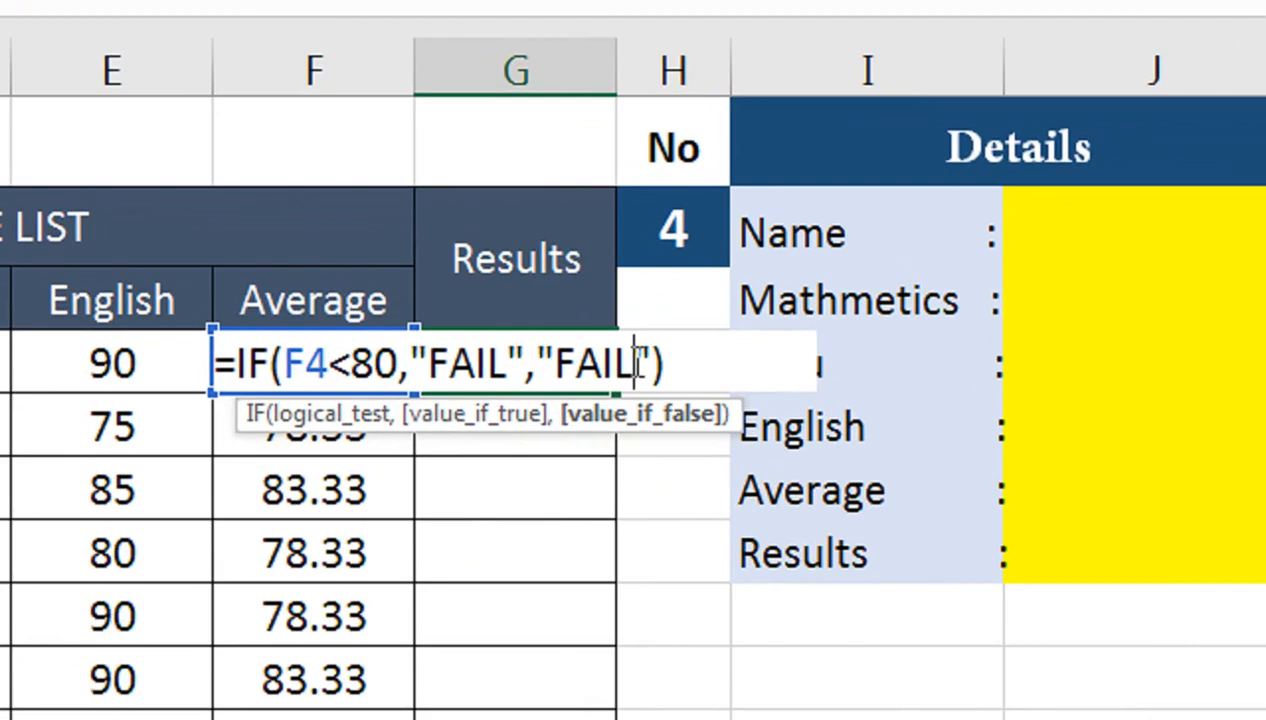
{"action": "key", "text": "BackSpace"}
{"action": "key", "text": "BackSpace"}
{"action": "key", "text": "BackSpace"}
{"action": "key", "text": "BackSpace"}
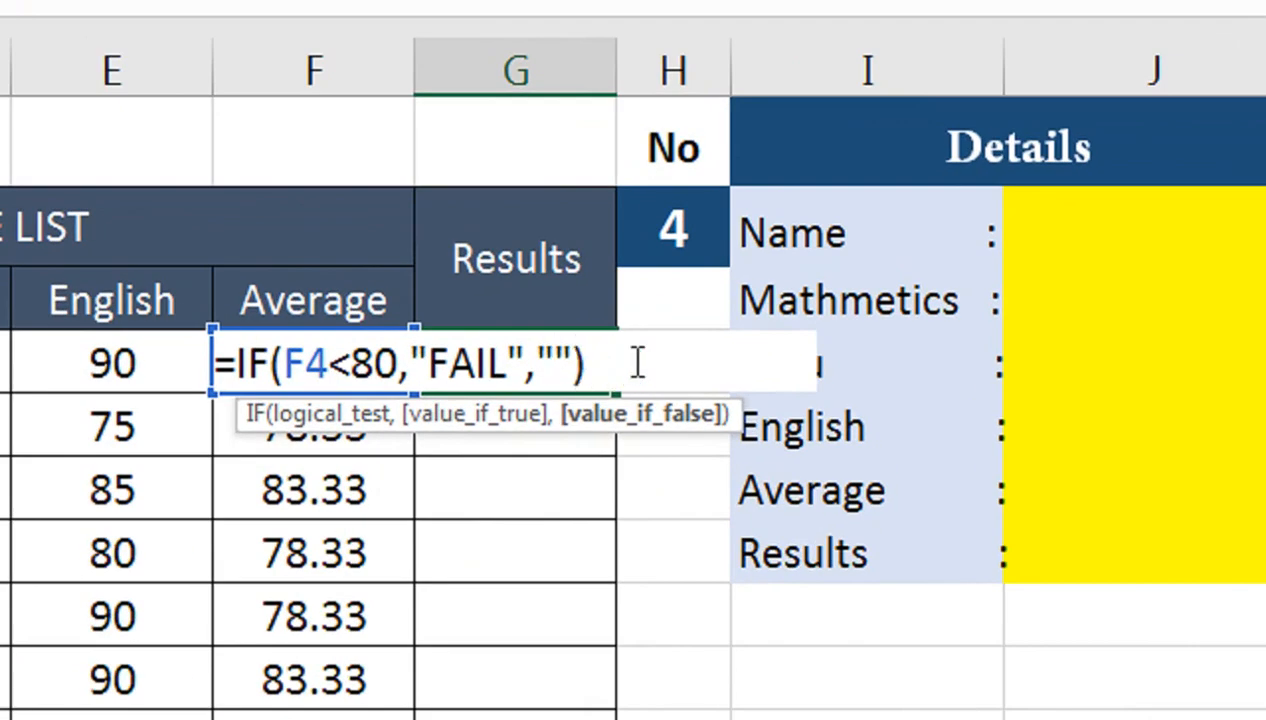
{"action": "type", "text": "PASS"}
{"action": "key", "text": "Return"}
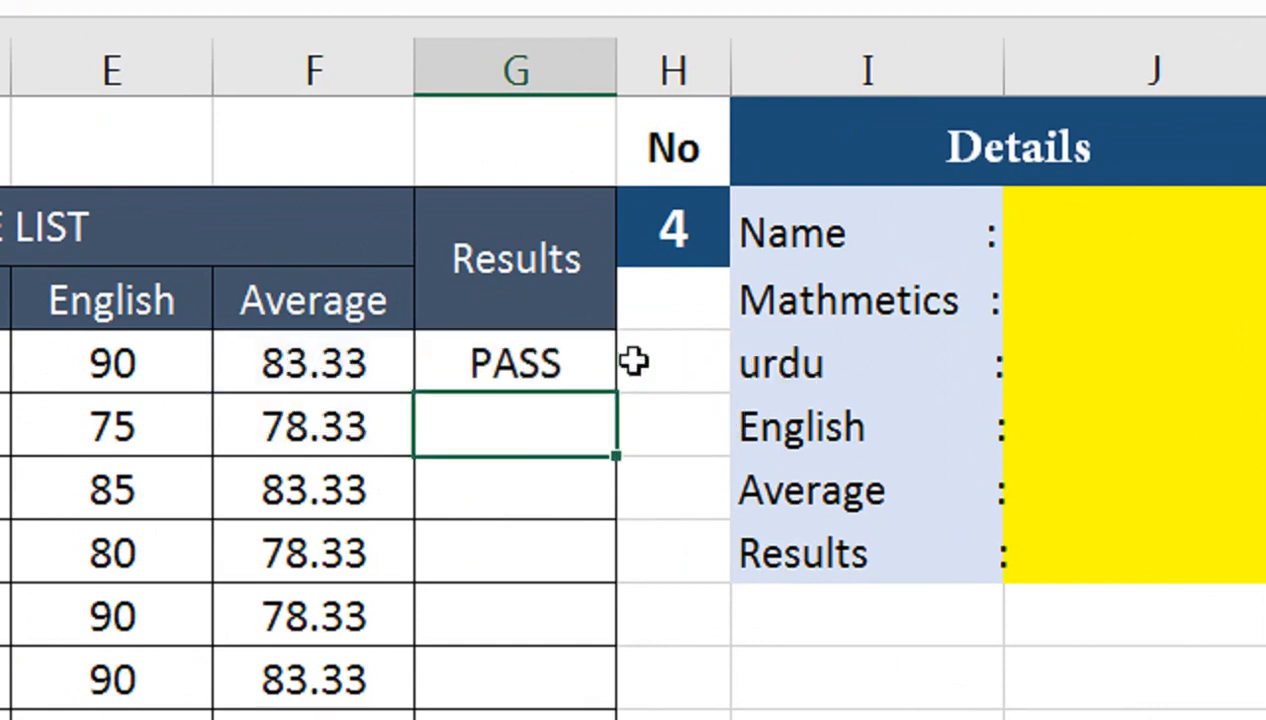
Copy the G4 pass/fail formula down the Results column through G12.
{"action": "left_click", "coordinate": [600, 374]}
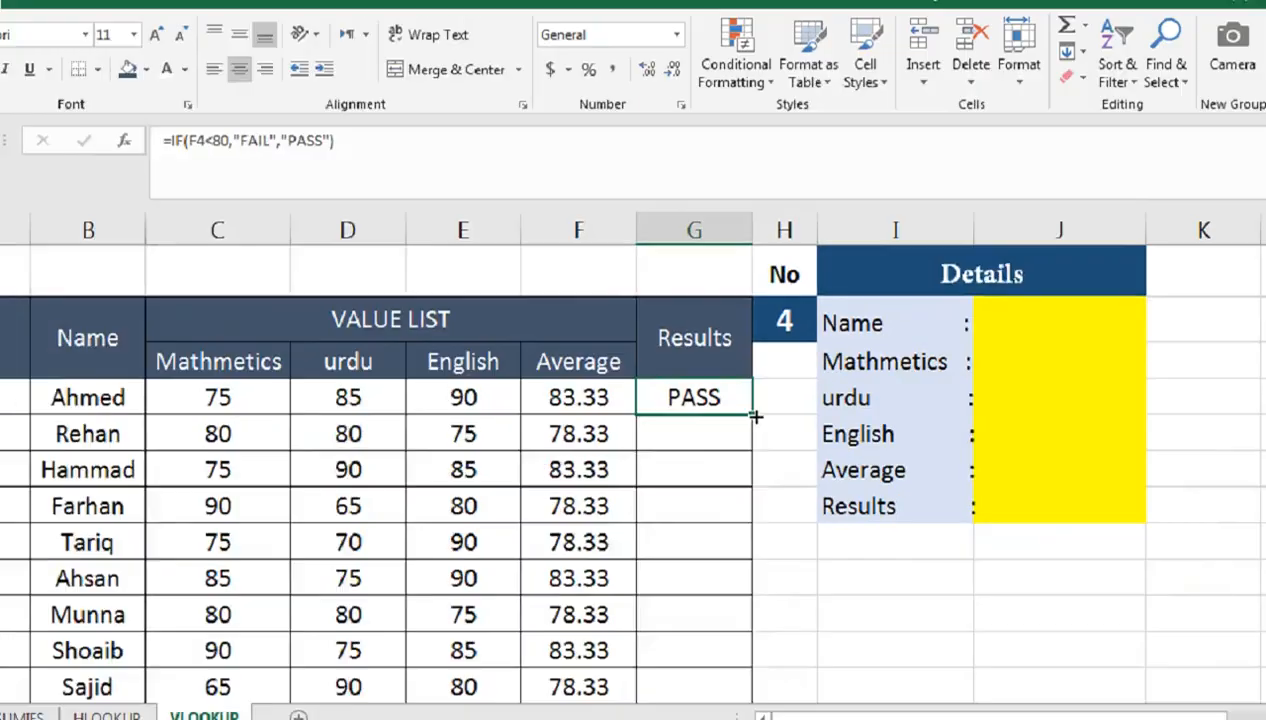
{"action": "left_click_drag", "start_coordinate": [620, 396], "coordinate": [599, 509]}
{"action": "left_click_drag", "start_coordinate": [765, 474], "coordinate": [769, 655]}
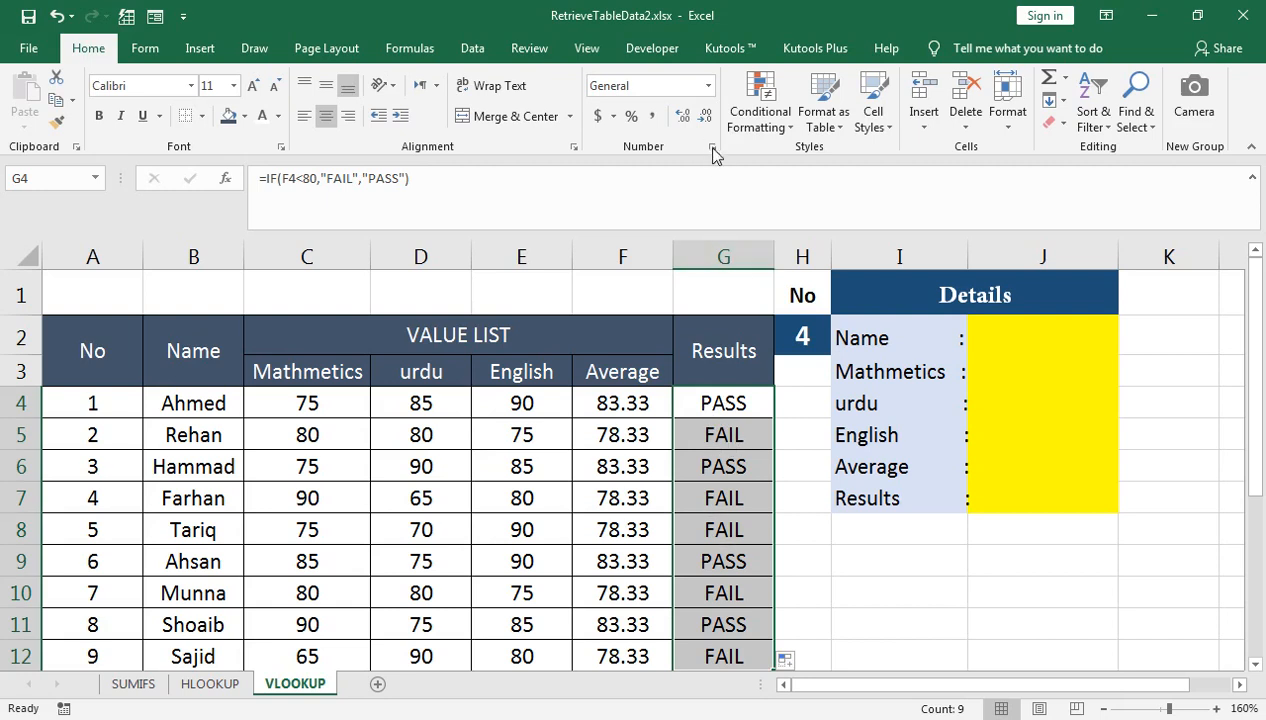
Add an Equal To highlight rule to G4:G12 that formats PASS cells with Light Red Fill with Dark Red Text.
{"action": "left_click", "coordinate": [758, 118]}
{"action": "mouse_move", "coordinate": [850, 172]}
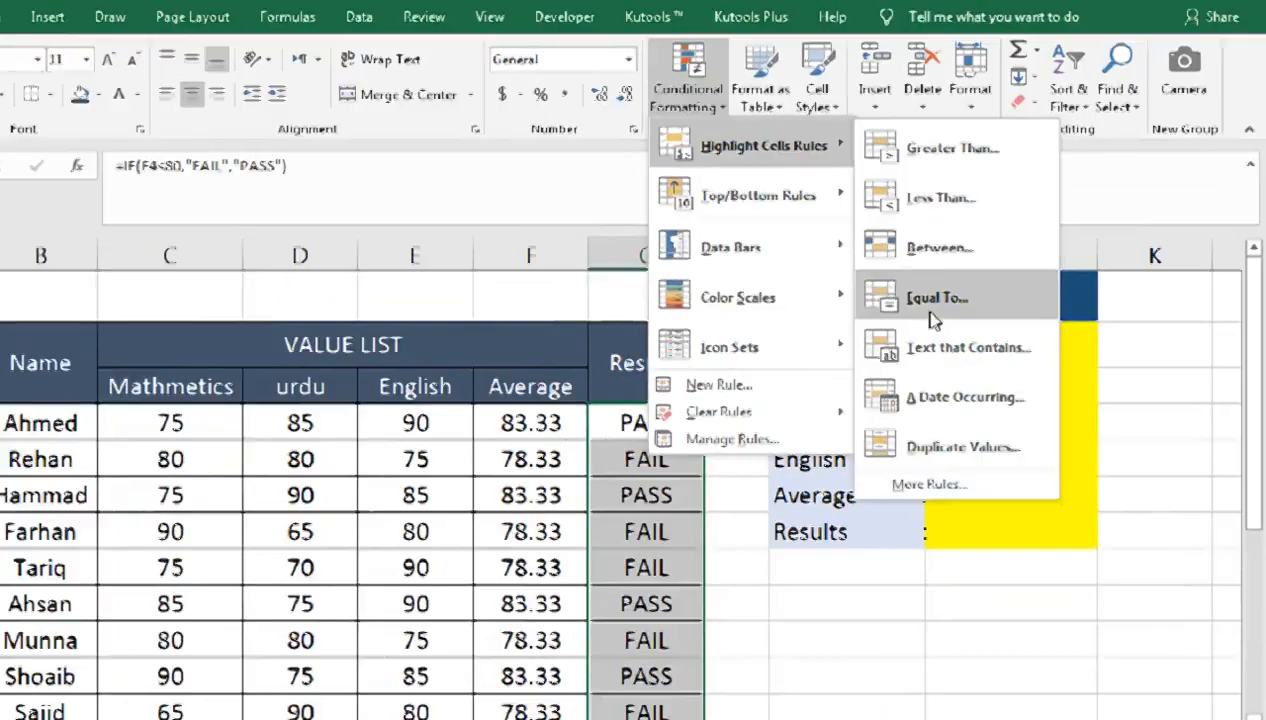
{"action": "left_click", "coordinate": [975, 300]}
{"action": "left_click_drag", "start_coordinate": [741, 288], "coordinate": [733, 209]}
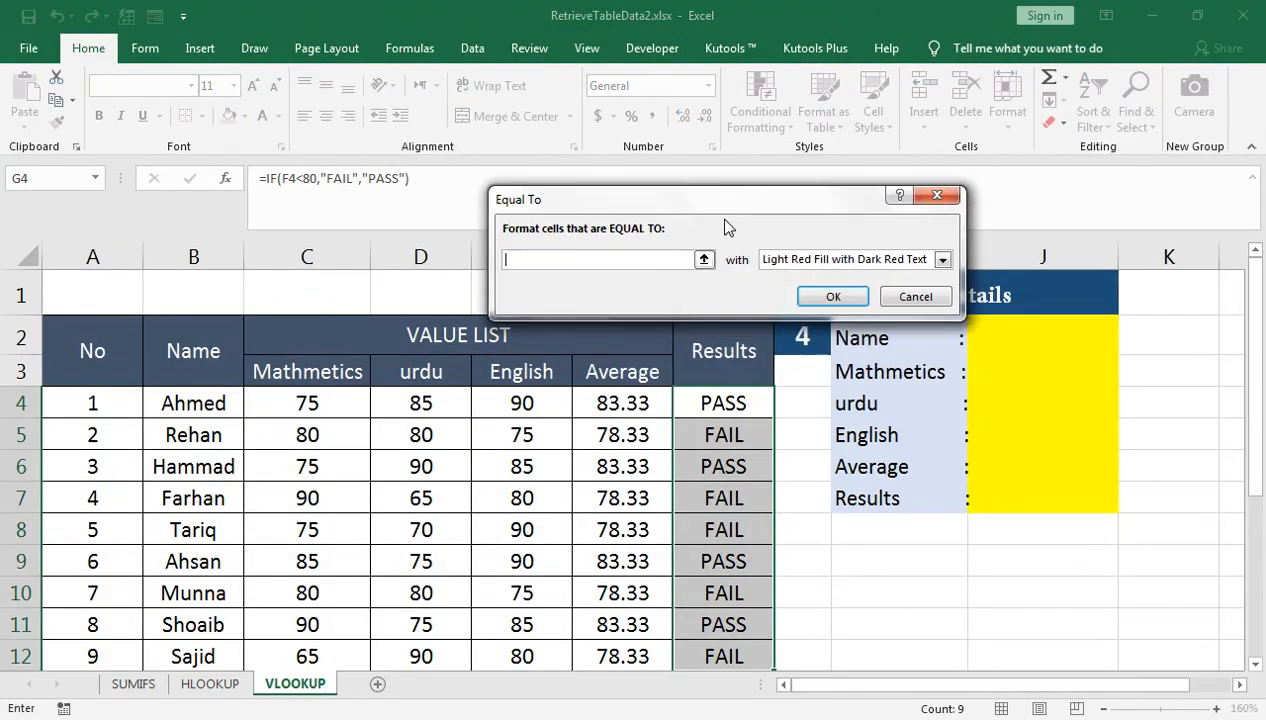
{"action": "type", "text": "PASS"}
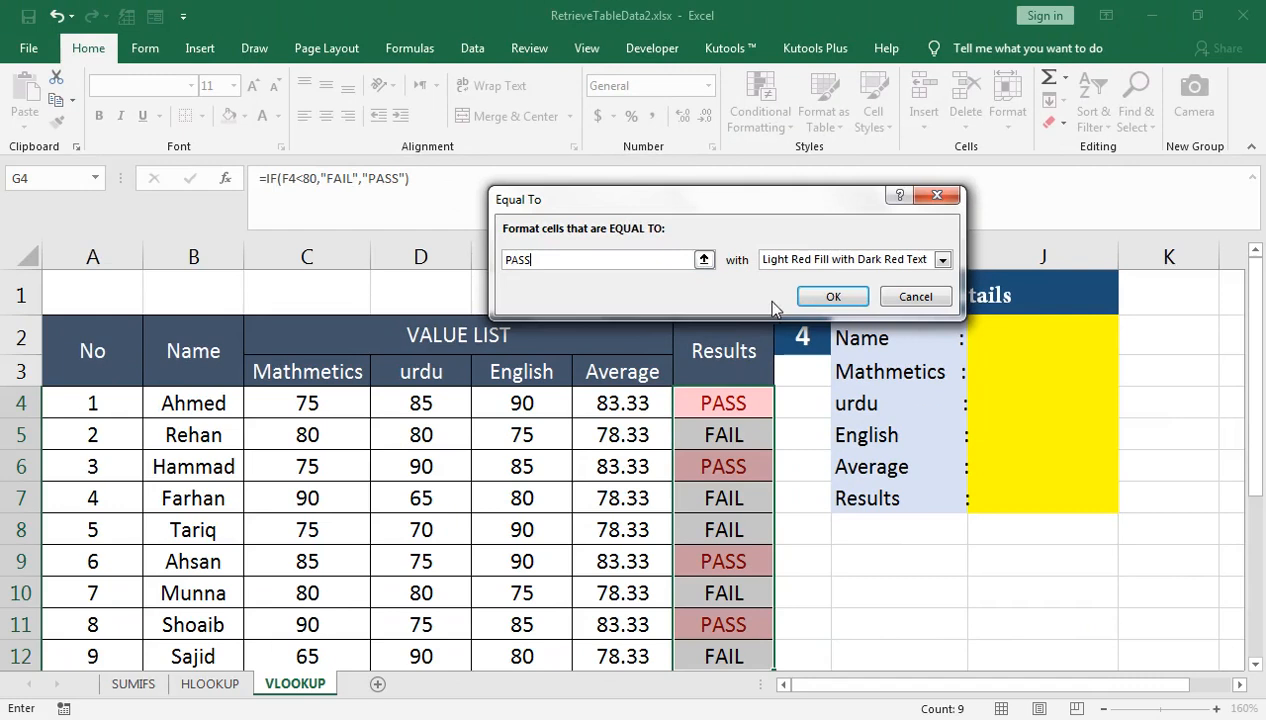
{"action": "left_click", "coordinate": [993, 451]}
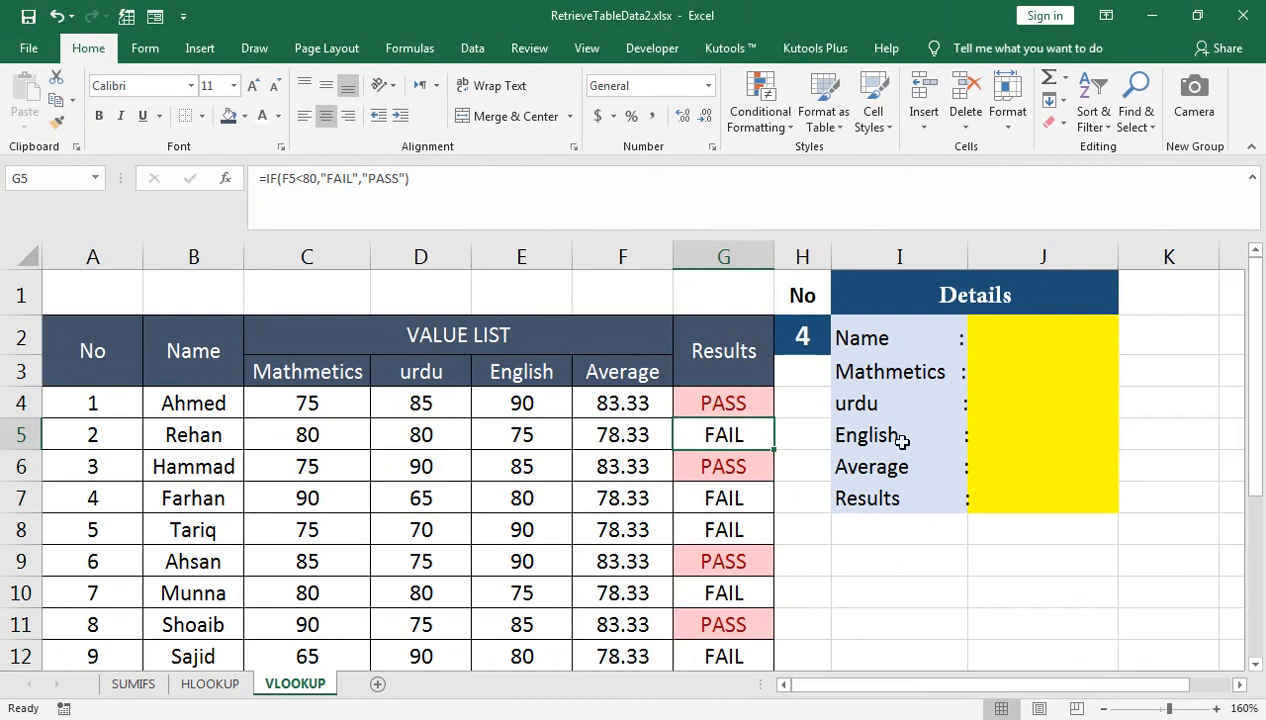
Begin a VLOOKUP formula in the Name detail cell J2 with H2 as the lookup value.
{"action": "left_click", "coordinate": [977, 340]}
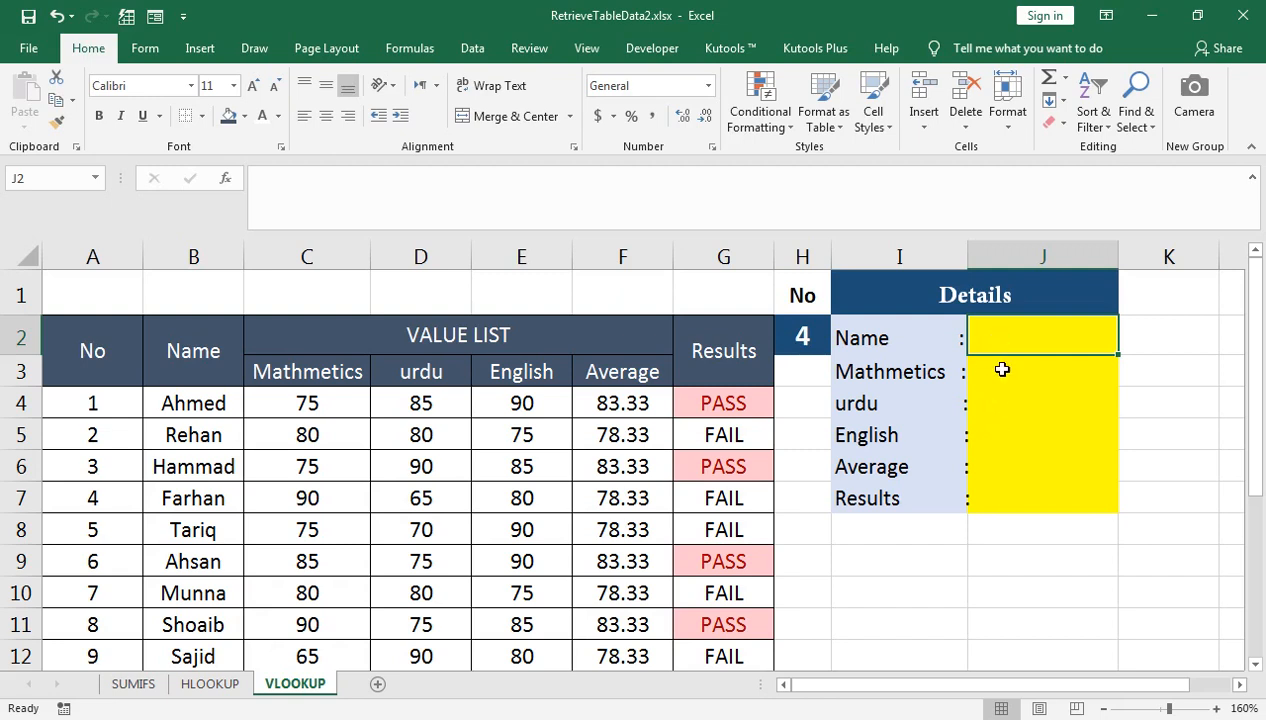
{"action": "left_click", "coordinate": [805, 336]}
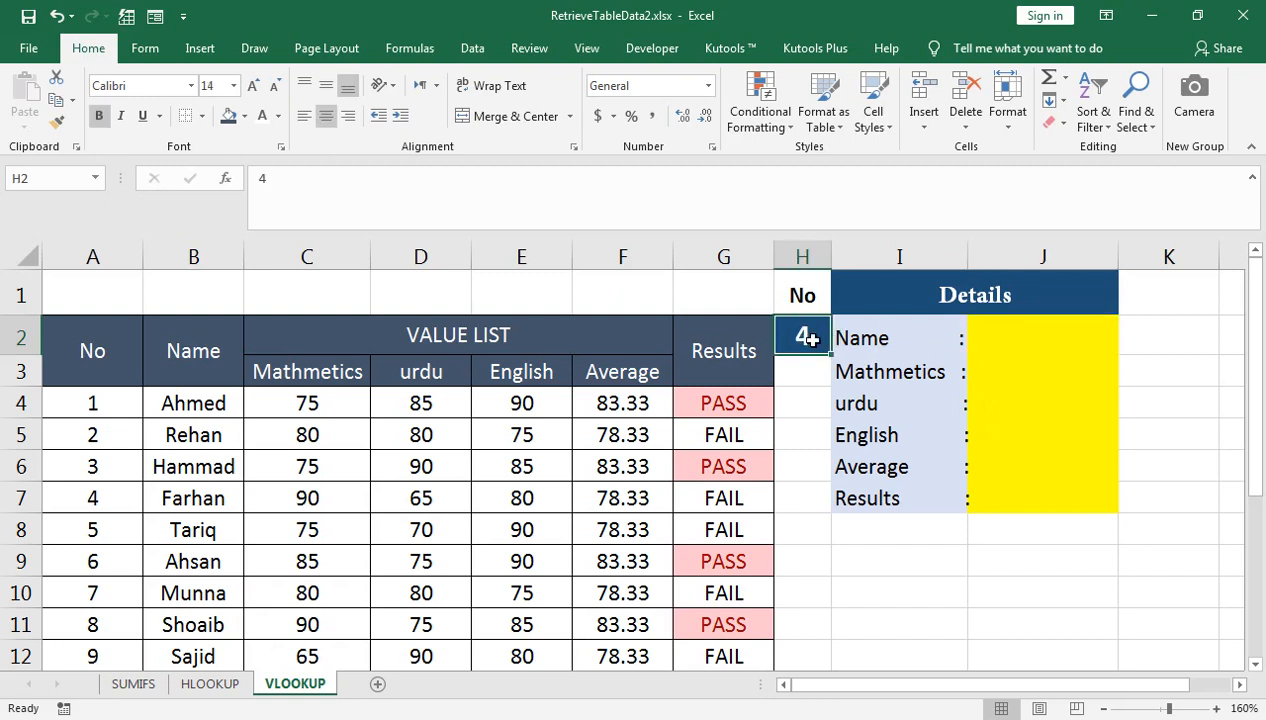
{"action": "left_click", "coordinate": [995, 330]}
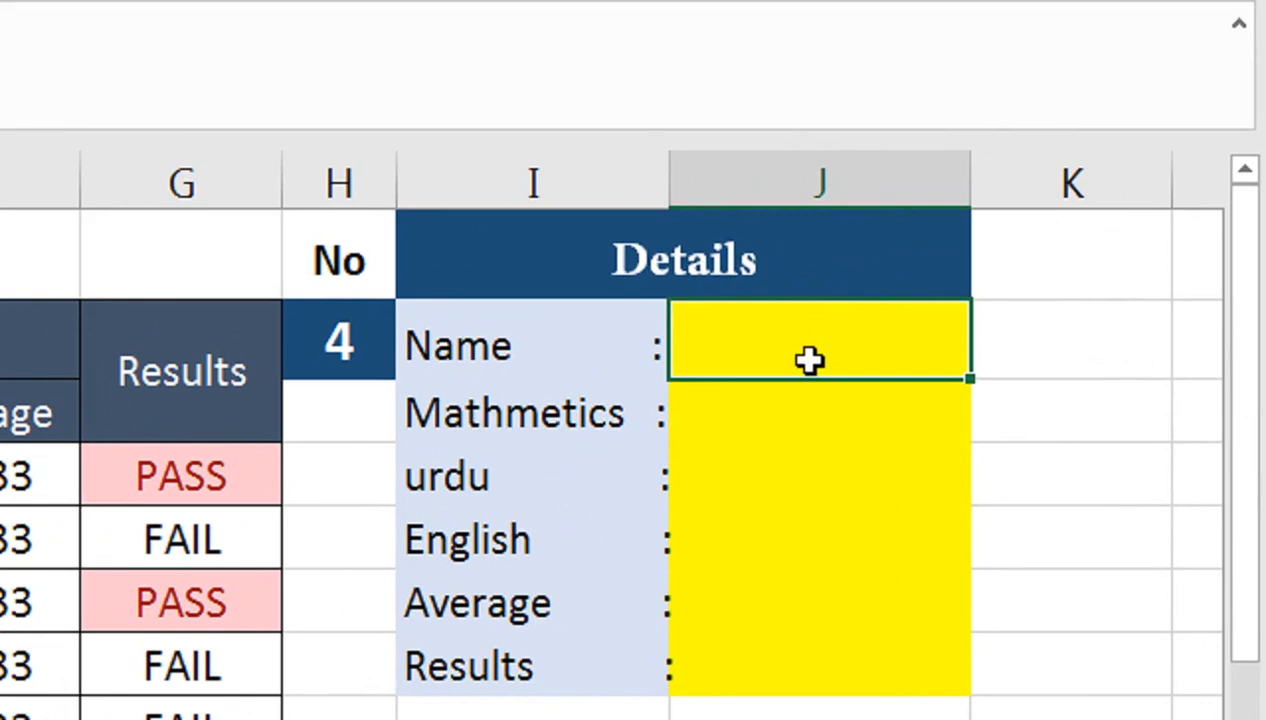
{"action": "double_click", "coordinate": [809, 360]}
{"action": "type", "text": "=VL"}
{"action": "key", "text": "BackSpace"}
{"action": "type", "text": "VLO"}
{"action": "key", "text": "Tab"}
{"action": "key", "text": "Left"}
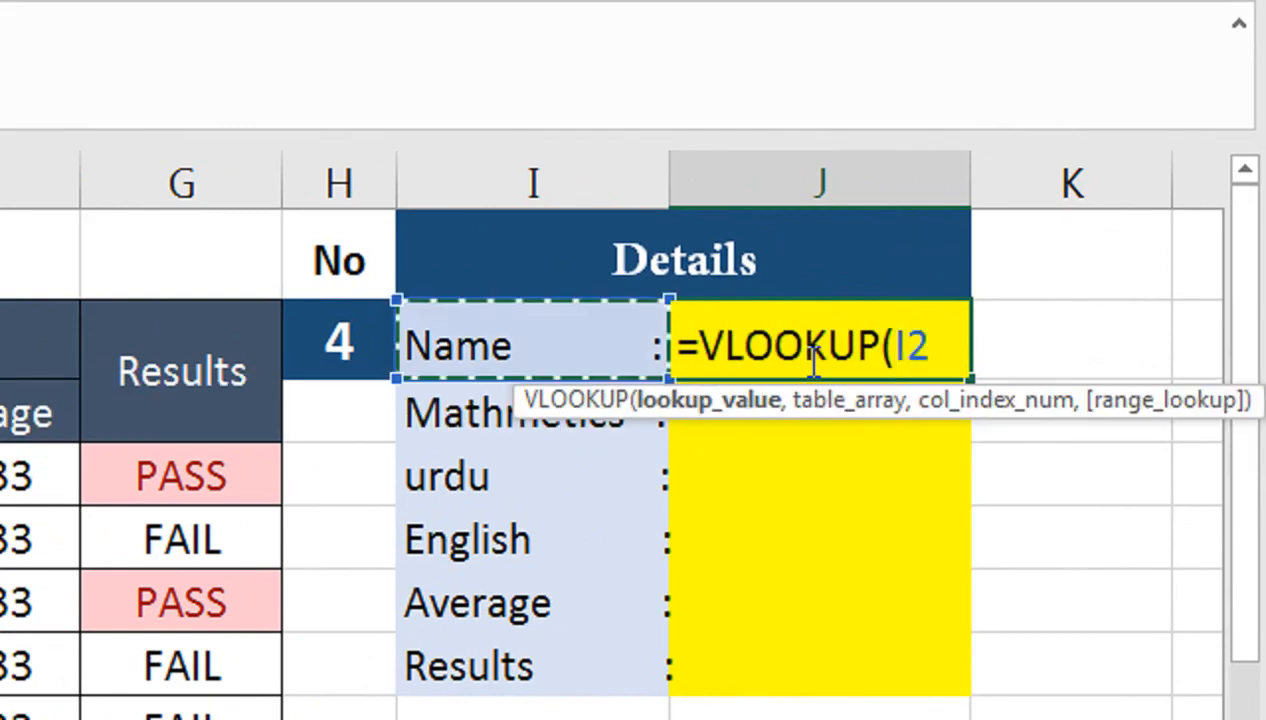
{"action": "key", "text": "Left"}
{"action": "type", "text": ","}
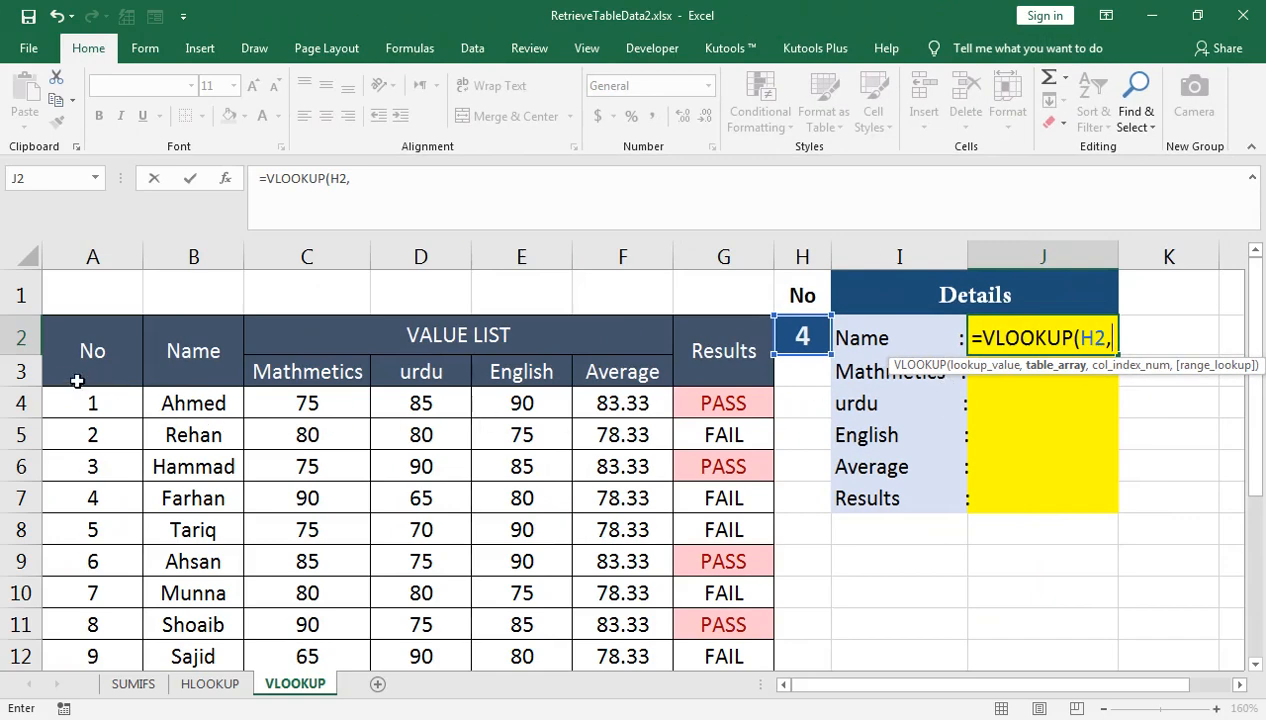
Complete the J2 VLOOKUP arguments with table range A2:G12 and column index 2.
{"action": "left_click", "coordinate": [75, 377]}
{"action": "key", "text": "shift+Right"}
{"action": "key", "text": "shift+Right"}
{"action": "key", "text": "shift+Right"}
{"action": "key", "text": "shift+Down"}
{"action": "key", "text": "shift+Down"}
{"action": "key", "text": "shift+Down"}
{"action": "key", "text": "shift+Down"}
{"action": "key", "text": "shift+Down"}
{"action": "key", "text": "shift+Down"}
{"action": "key", "text": "shift+Down"}
{"action": "key", "text": "shift+Down"}
{"action": "key", "text": "shift+Down"}
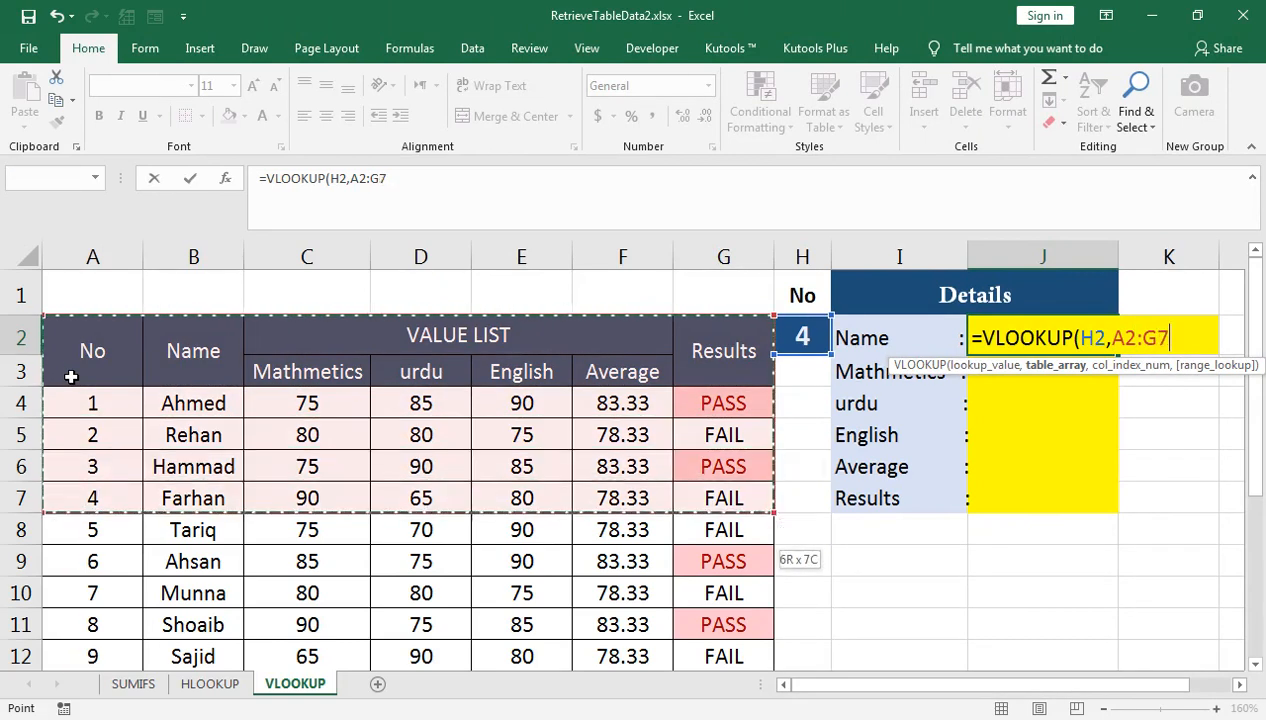
{"action": "key", "text": "shift+Down"}
{"action": "key", "text": "shift+Up"}
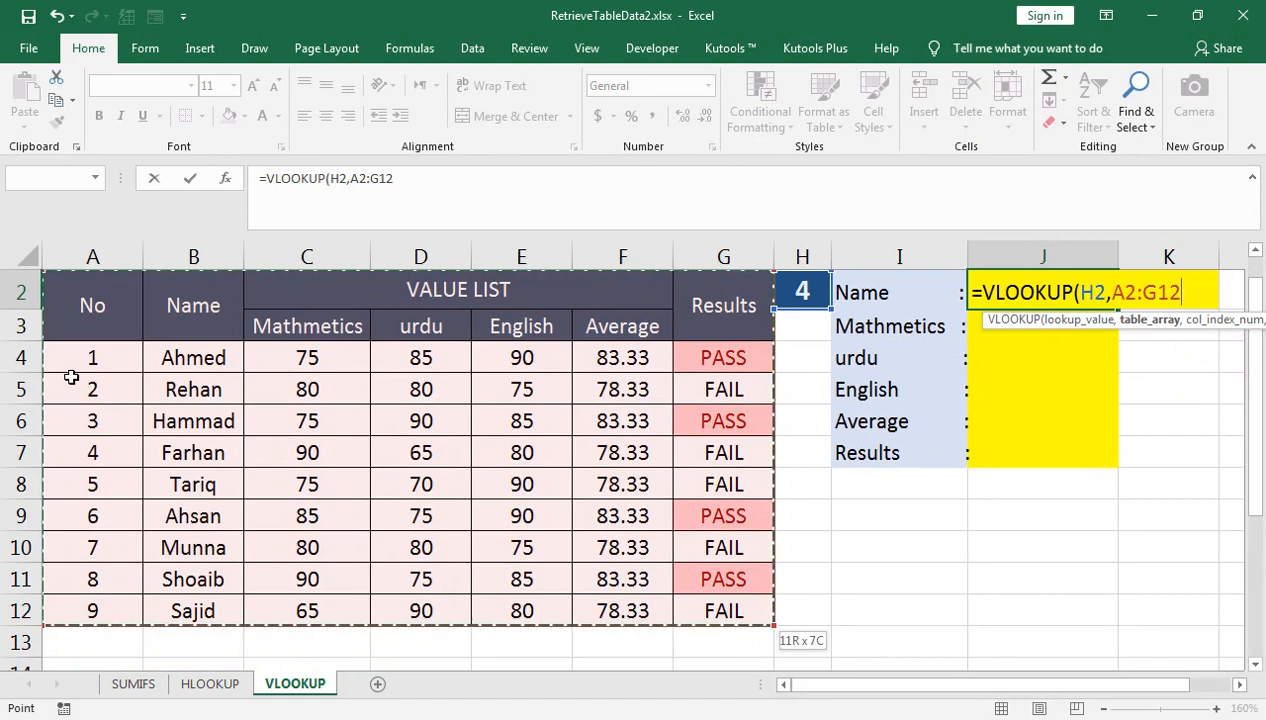
{"action": "type", "text": ",2"}
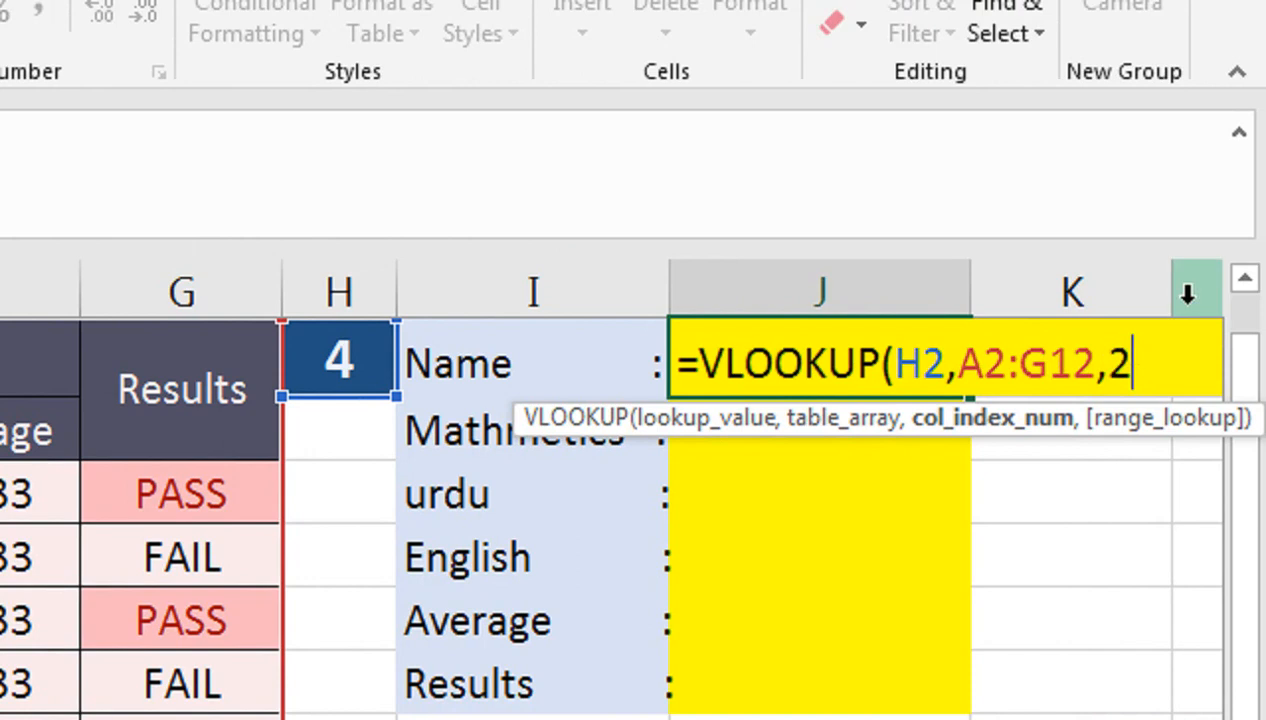
{"action": "type", "text": ")"}
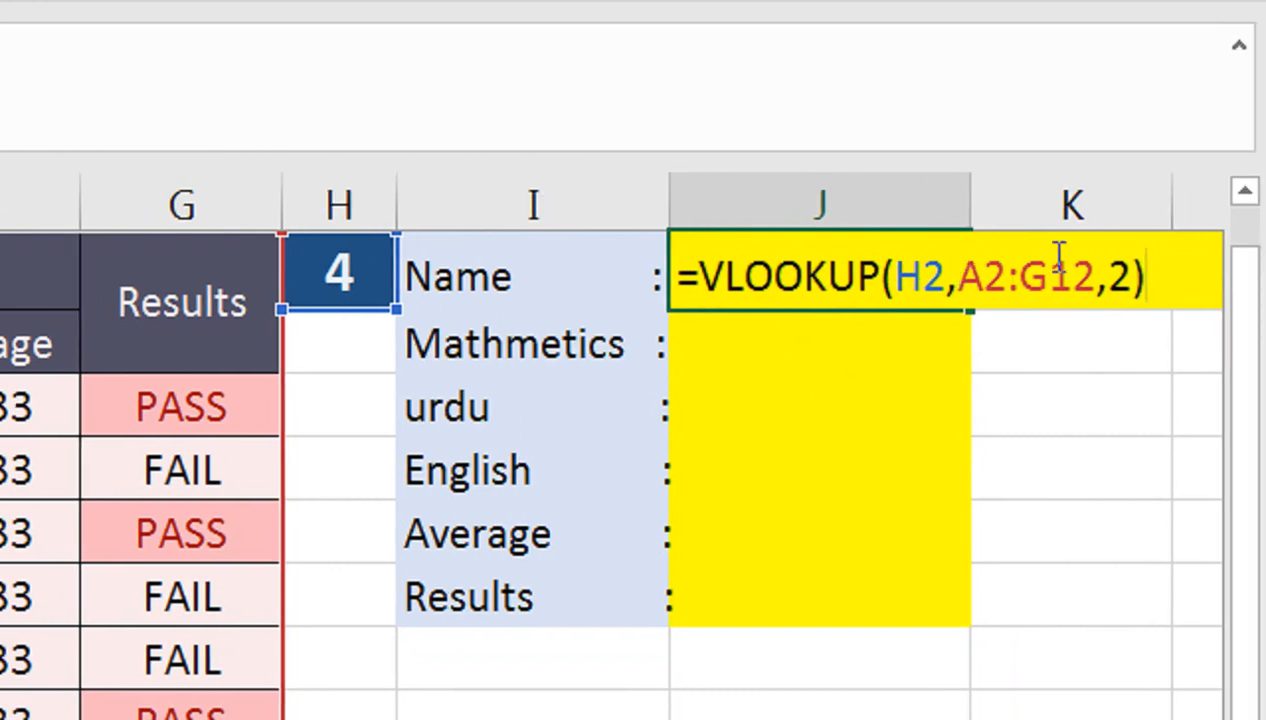
Make the H2 and A2:G12 references in the J2 VLOOKUP formula absolute.
{"action": "left_click", "coordinate": [944, 268]}
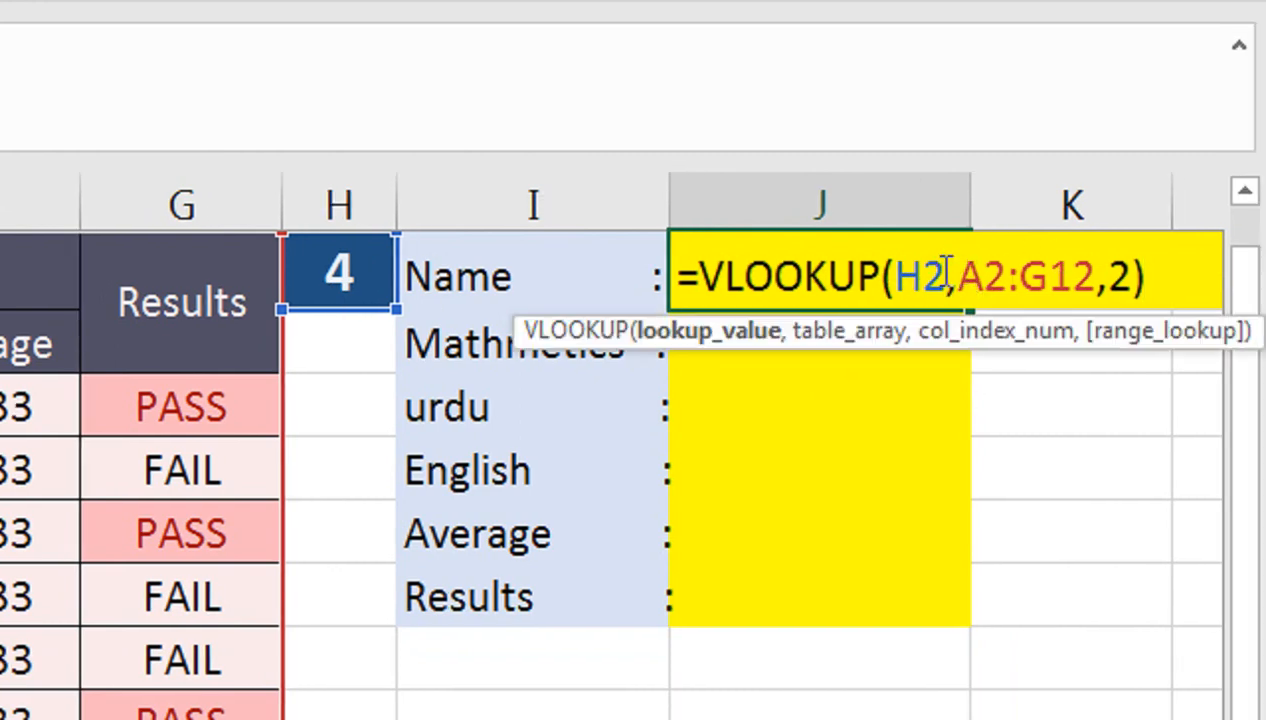
{"action": "key", "text": "shift+Right"}
{"action": "key", "text": "shift+Right"}
{"action": "key", "text": "shift+Right"}
{"action": "key", "text": "shift+Right"}
{"action": "key", "text": "shift+Right"}
{"action": "key", "text": "shift+Right"}
{"action": "key", "text": "shift+Right"}
{"action": "key", "text": "shift+Right"}
{"action": "key", "text": "shift+Right"}
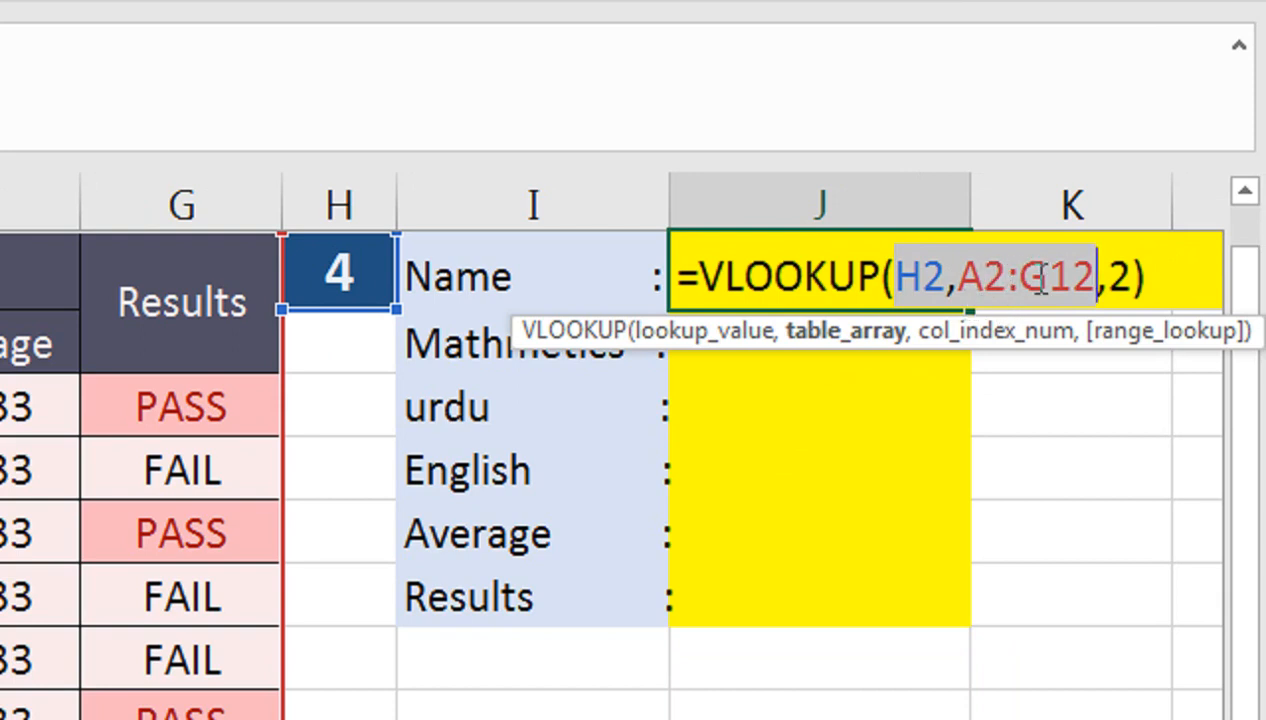
{"action": "key", "text": "F4"}
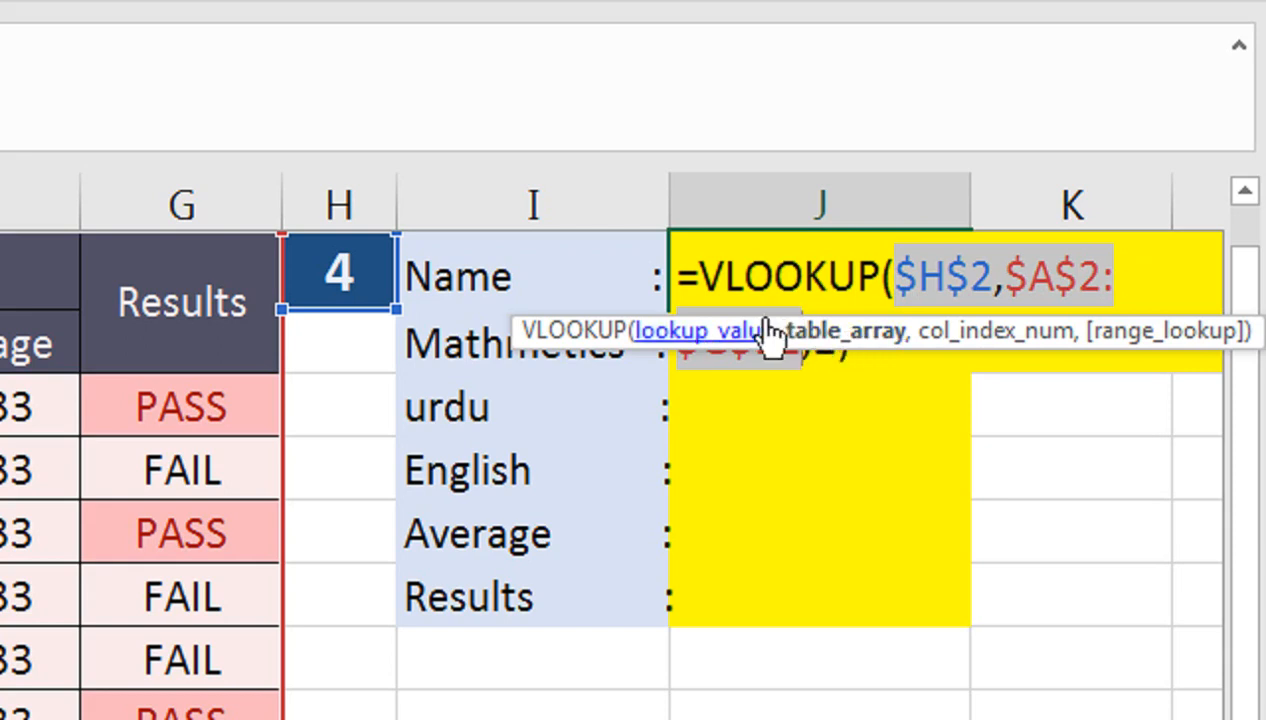
Commit the Name formula in J2 and copy it down through J7.
{"action": "left_click_drag", "start_coordinate": [778, 318], "coordinate": [788, 403]}
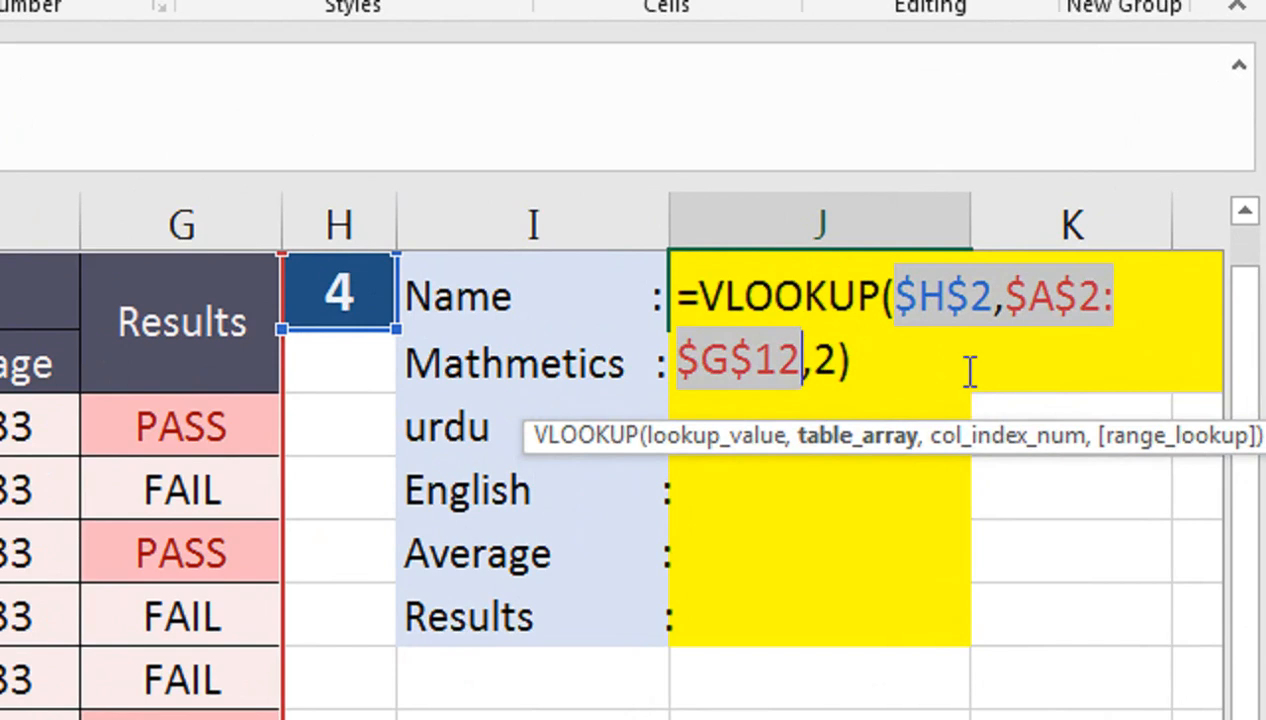
{"action": "key", "text": "Return"}
{"action": "key", "text": "Down"}
{"action": "key", "text": "Down"}
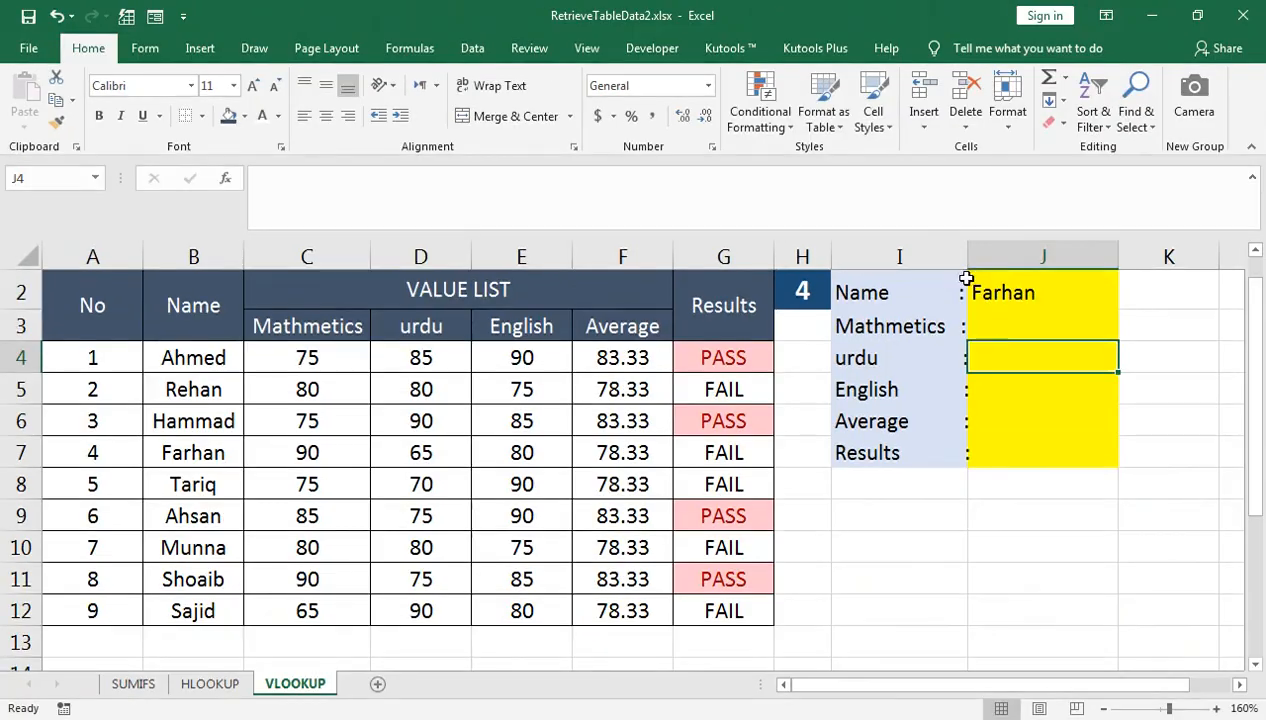
{"action": "left_click", "coordinate": [1013, 295]}
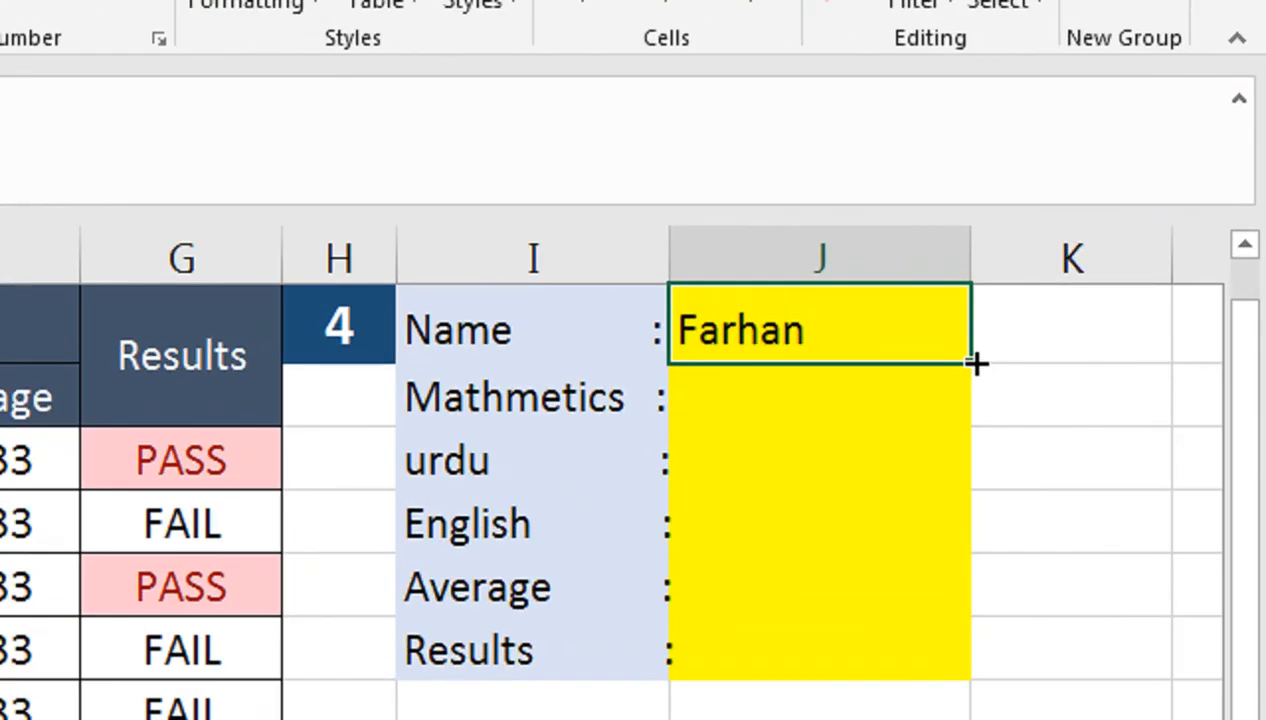
{"action": "left_click_drag", "start_coordinate": [976, 364], "coordinate": [962, 468]}
{"action": "left_click_drag", "start_coordinate": [970, 413], "coordinate": [968, 598]}
Change the column index in the Mathmetics VLOOKUP formula in J3 to 3.
{"action": "double_click", "coordinate": [860, 250]}
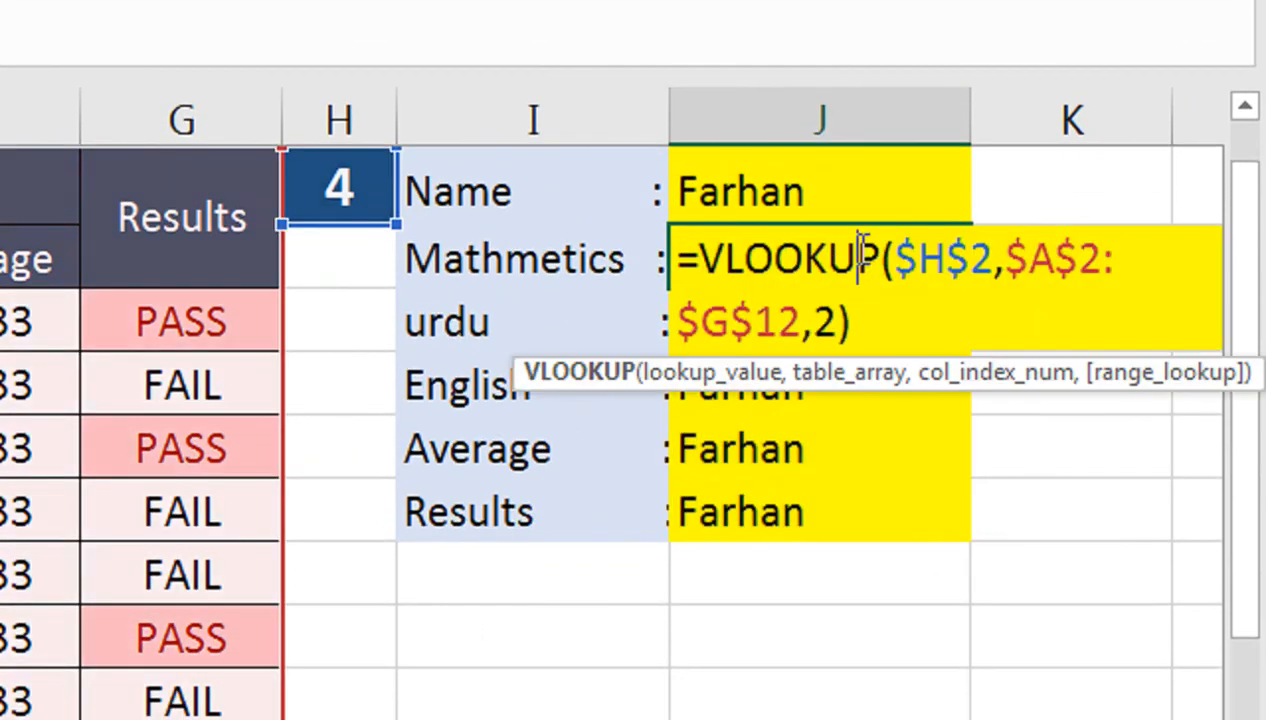
{"action": "key", "text": "BackSpace"}
{"action": "type", "text": "3"}
{"action": "key", "text": "Return"}
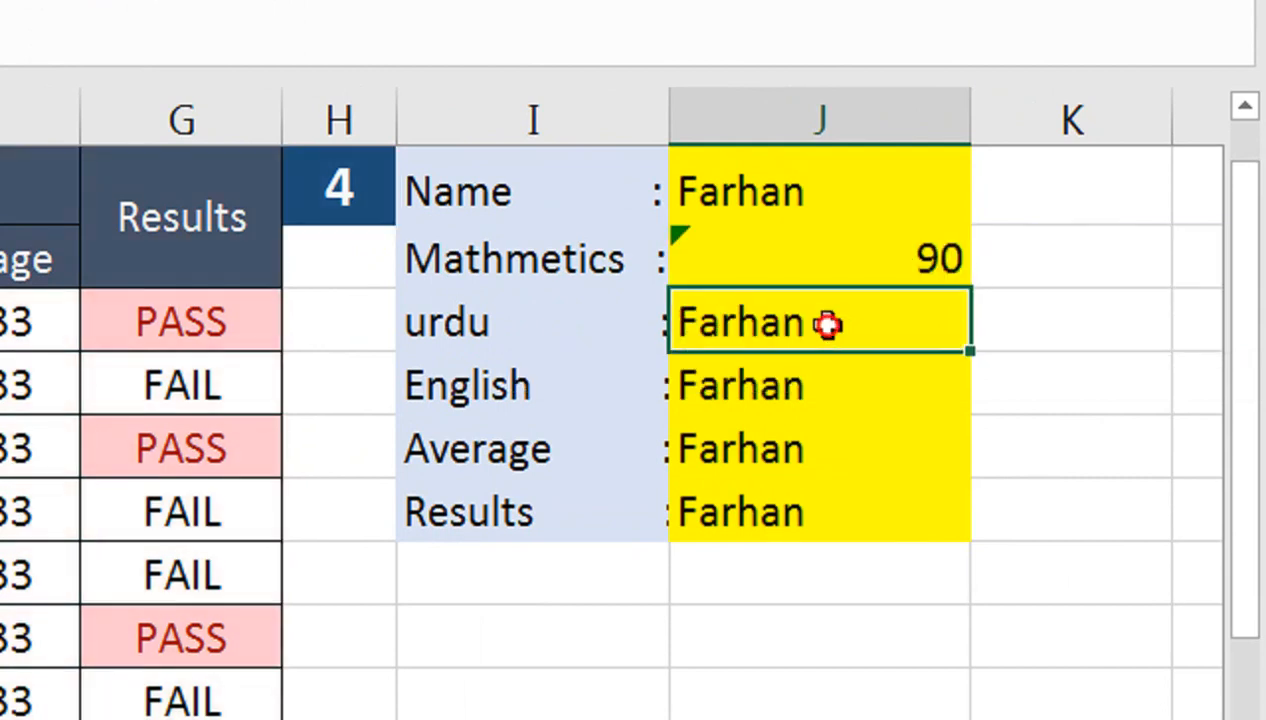
Change the column index in the urdu VLOOKUP formula in J4 to 4.
{"action": "double_click", "coordinate": [835, 325]}
{"action": "left_click", "coordinate": [840, 387]}
{"action": "key", "text": "BackSpace"}
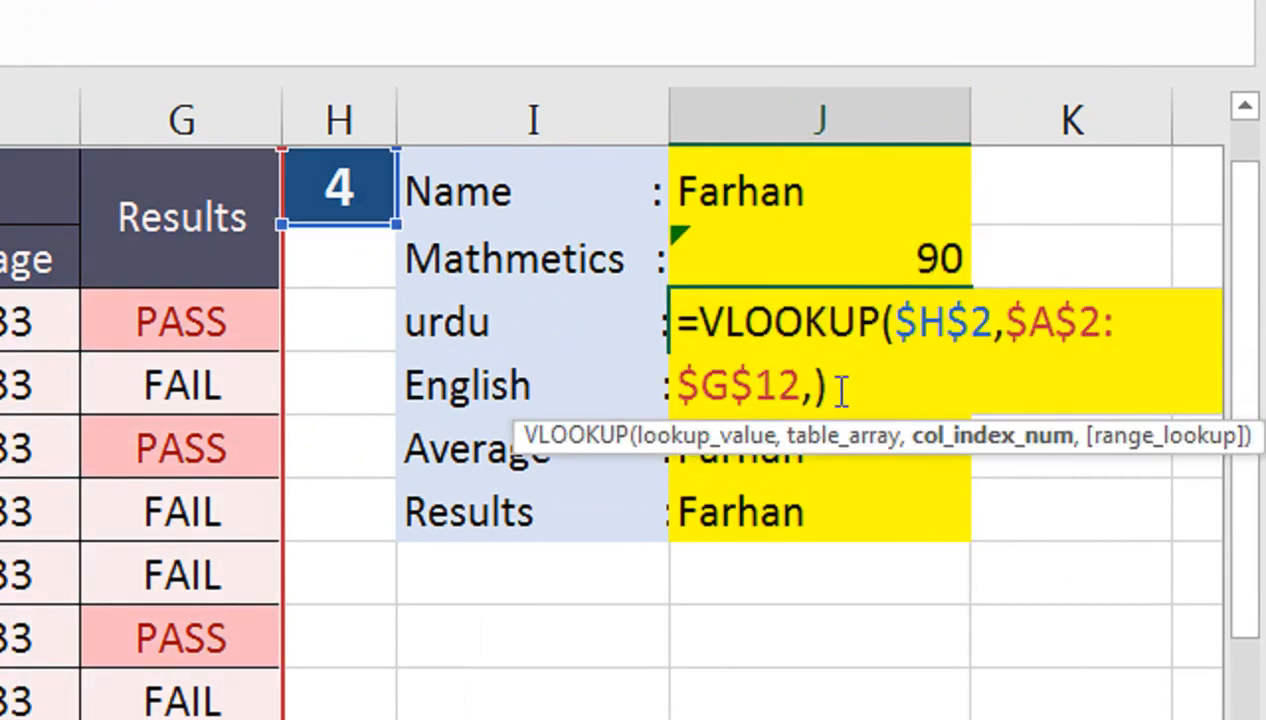
{"action": "type", "text": "4"}
{"action": "key", "text": "Return"}
Change the column index in the English VLOOKUP formula in J5 to 5.
{"action": "double_click", "coordinate": [840, 390]}
{"action": "left_click", "coordinate": [840, 450]}
{"action": "key", "text": "BackSpace"}
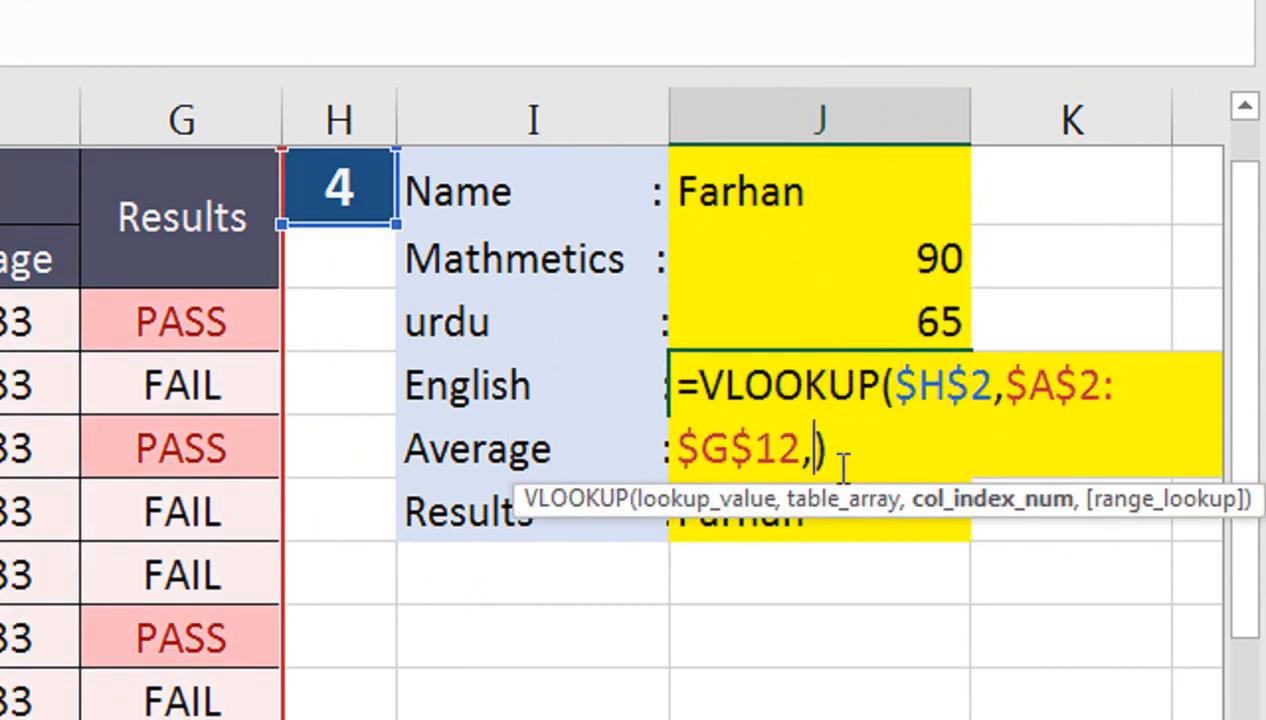
{"action": "type", "text": "5"}
{"action": "key", "text": "Return"}
Change the column index in the Average VLOOKUP formula in J6 to 6.
{"action": "double_click", "coordinate": [838, 467]}
{"action": "left_click", "coordinate": [842, 510]}
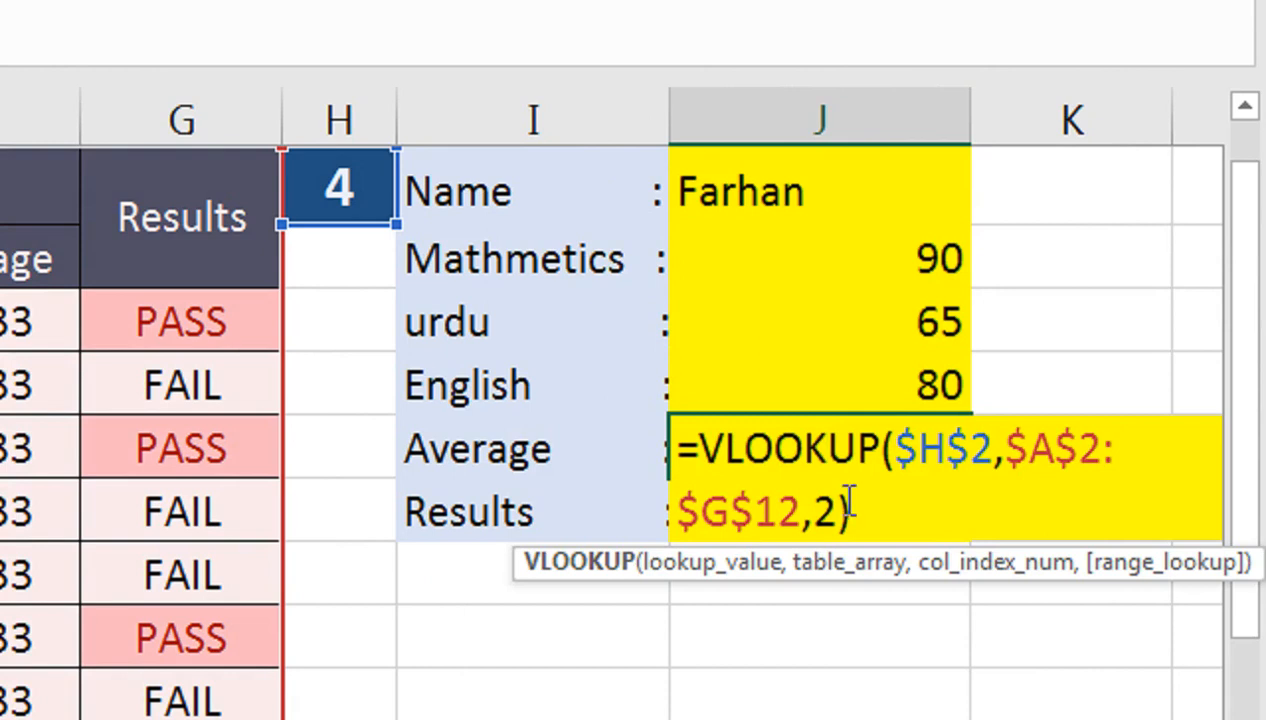
{"action": "key", "text": "BackSpace"}
{"action": "type", "text": "6"}
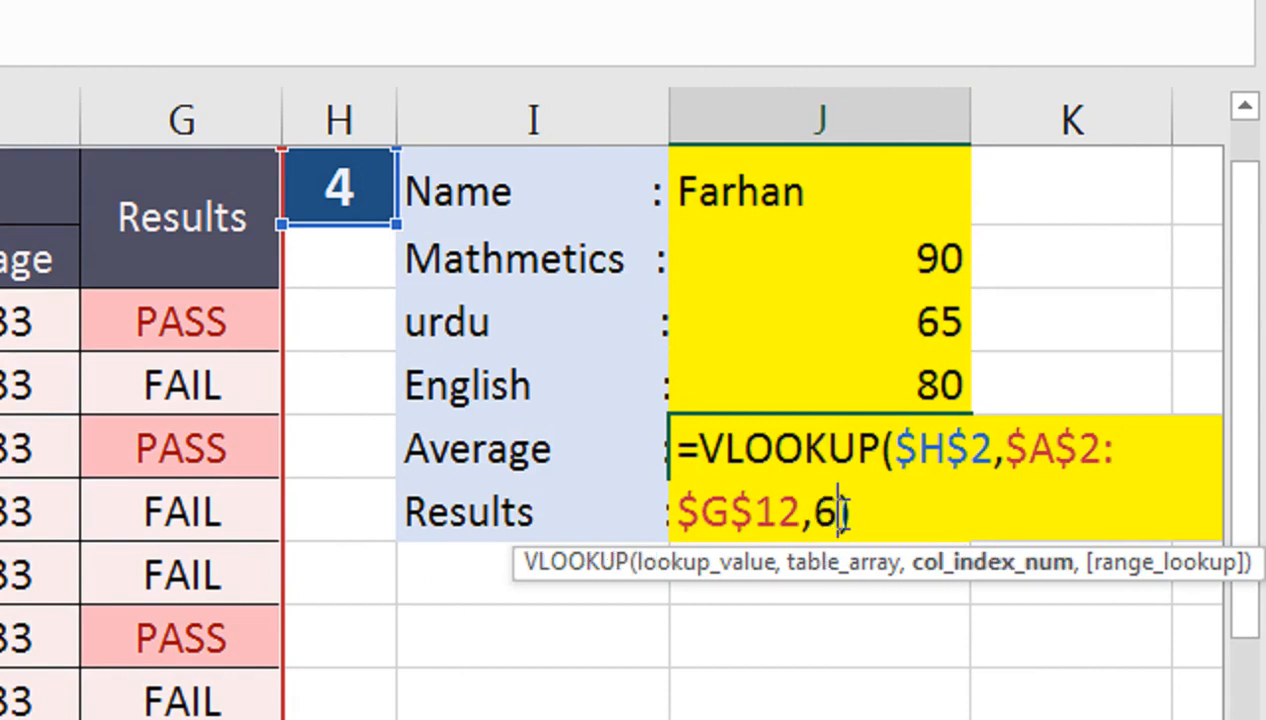
{"action": "key", "text": "Return"}
Change the column index in the Results VLOOKUP formula in J7 to 7.
{"action": "double_click", "coordinate": [838, 512]}
{"action": "left_click", "coordinate": [840, 542]}
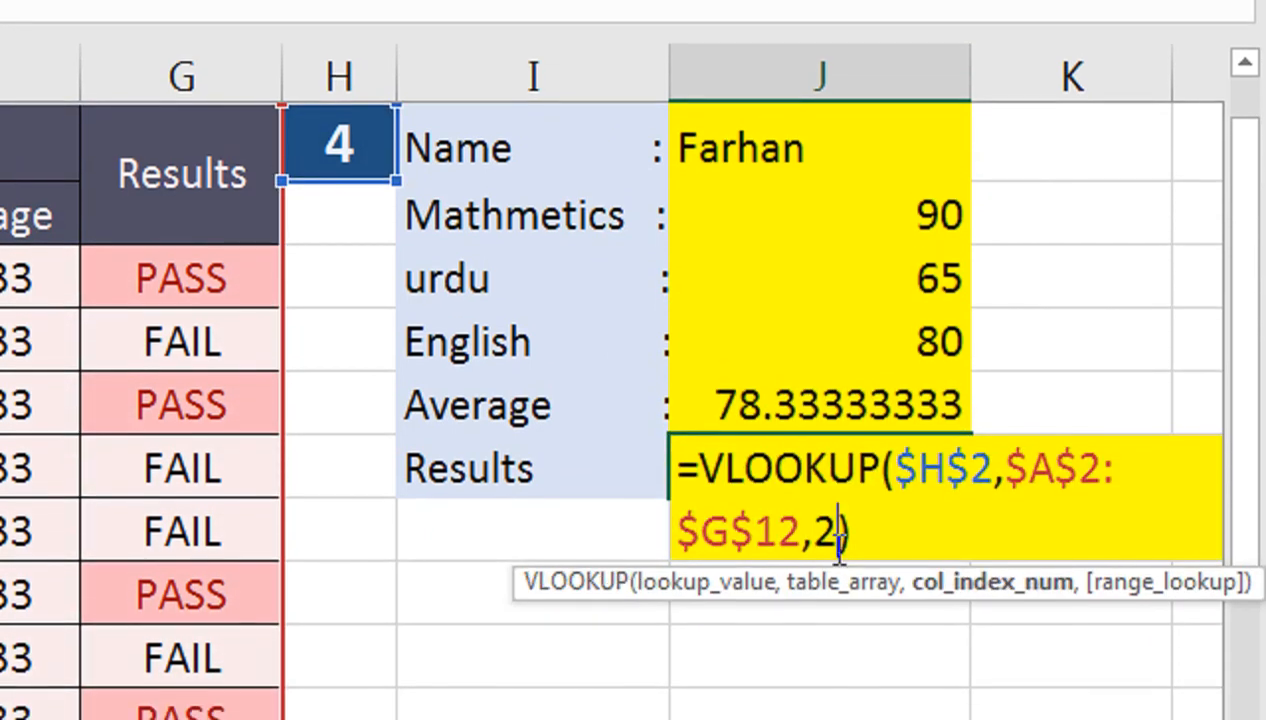
{"action": "key", "text": "BackSpace"}
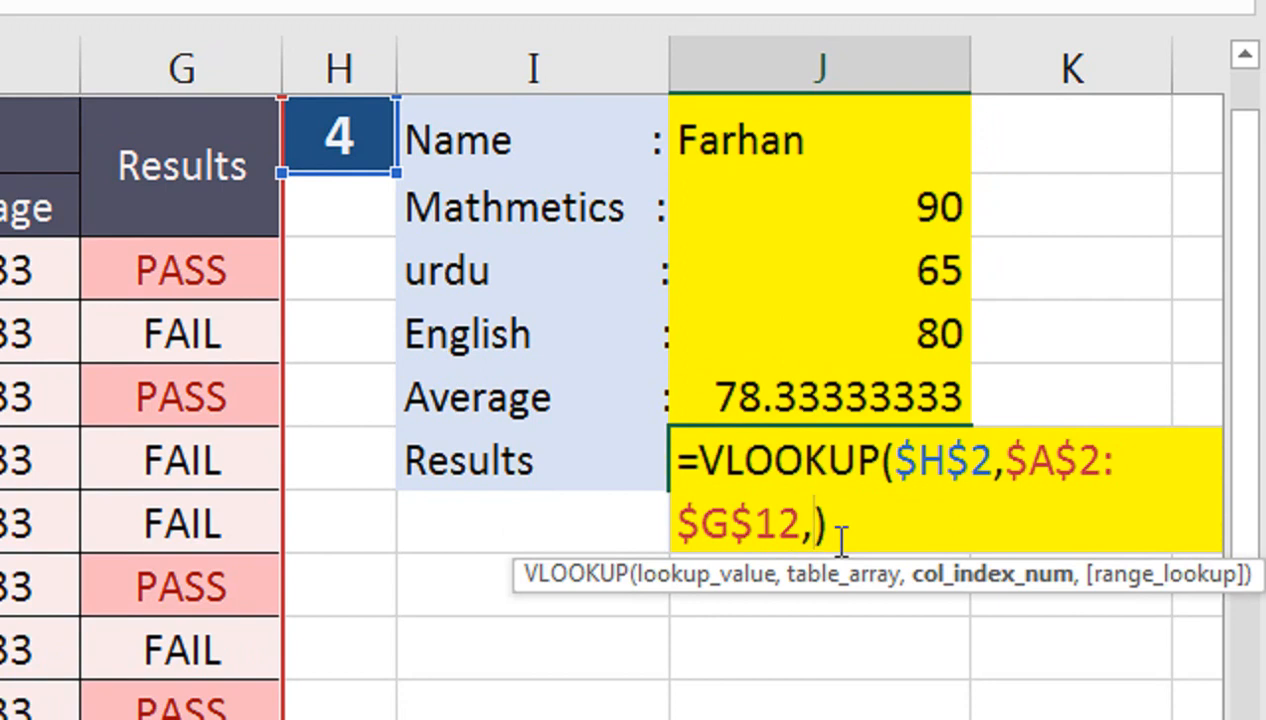
{"action": "type", "text": "7"}
{"action": "key", "text": "Return"}
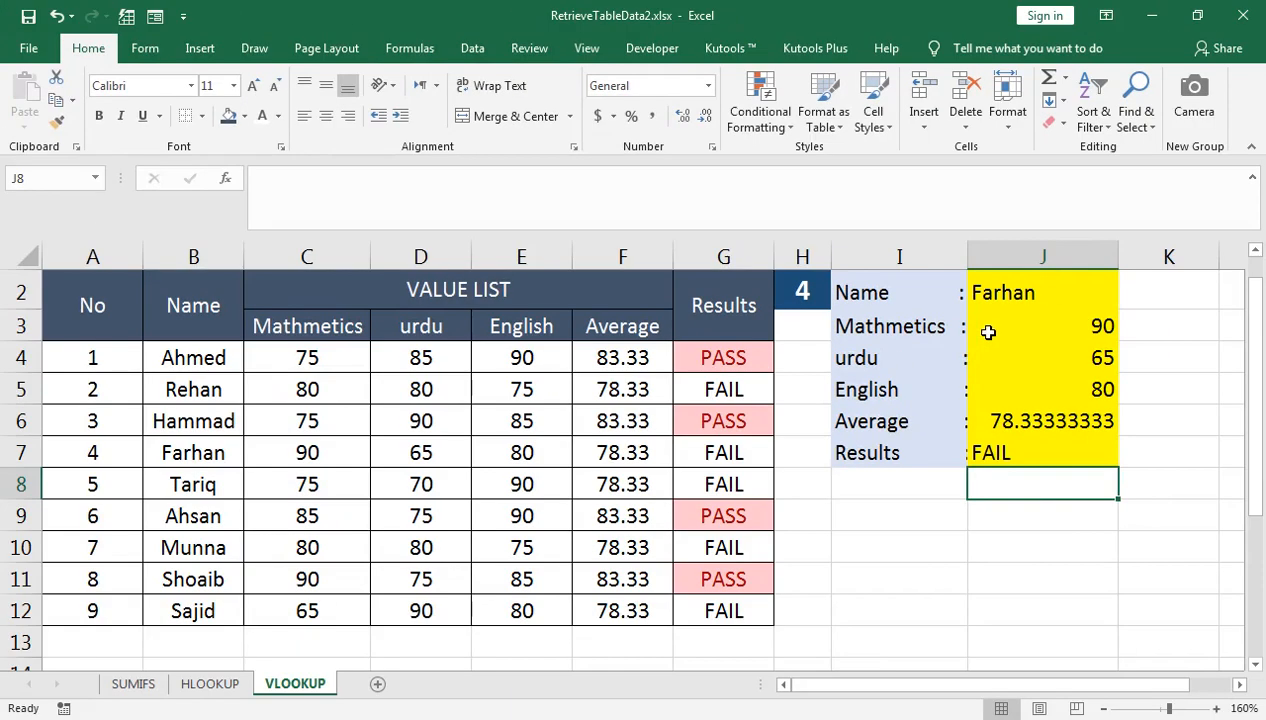
Review the VLOOKUP formula in the Mathmetics cell J3 without changing it.
{"action": "left_click", "coordinate": [988, 332]}
{"action": "double_click", "coordinate": [1023, 325]}
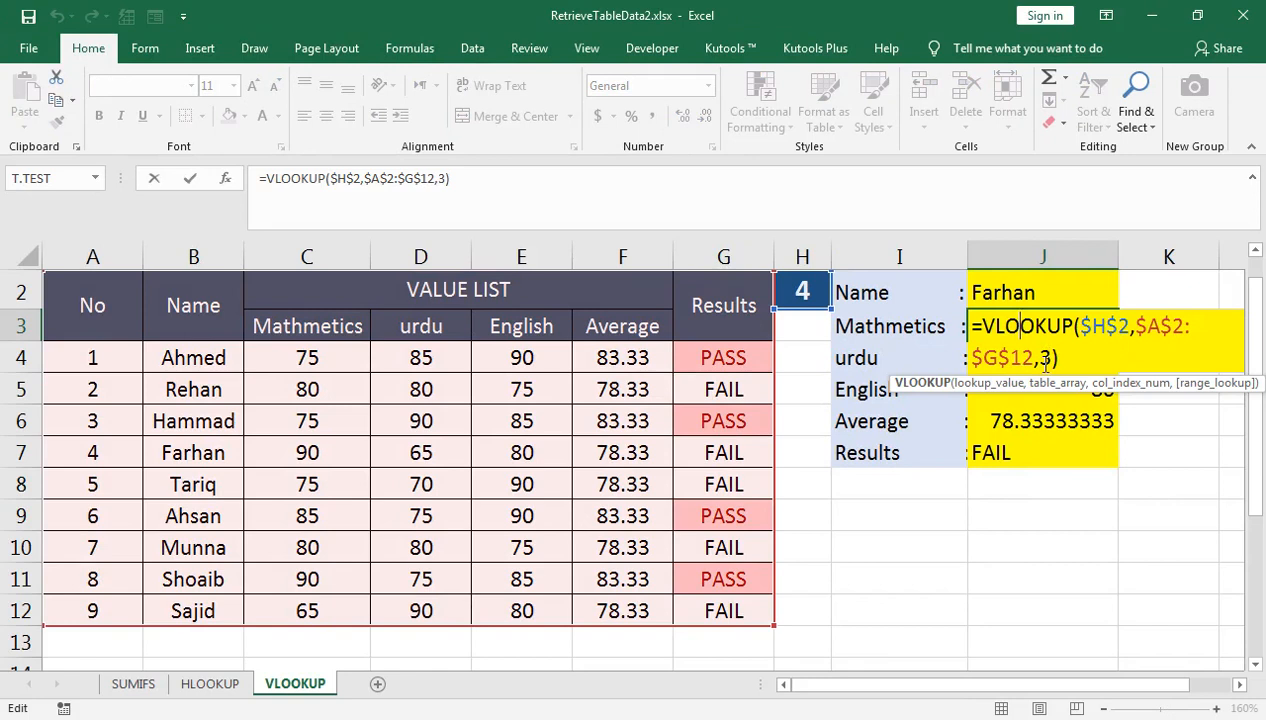
{"action": "key", "text": "Return"}
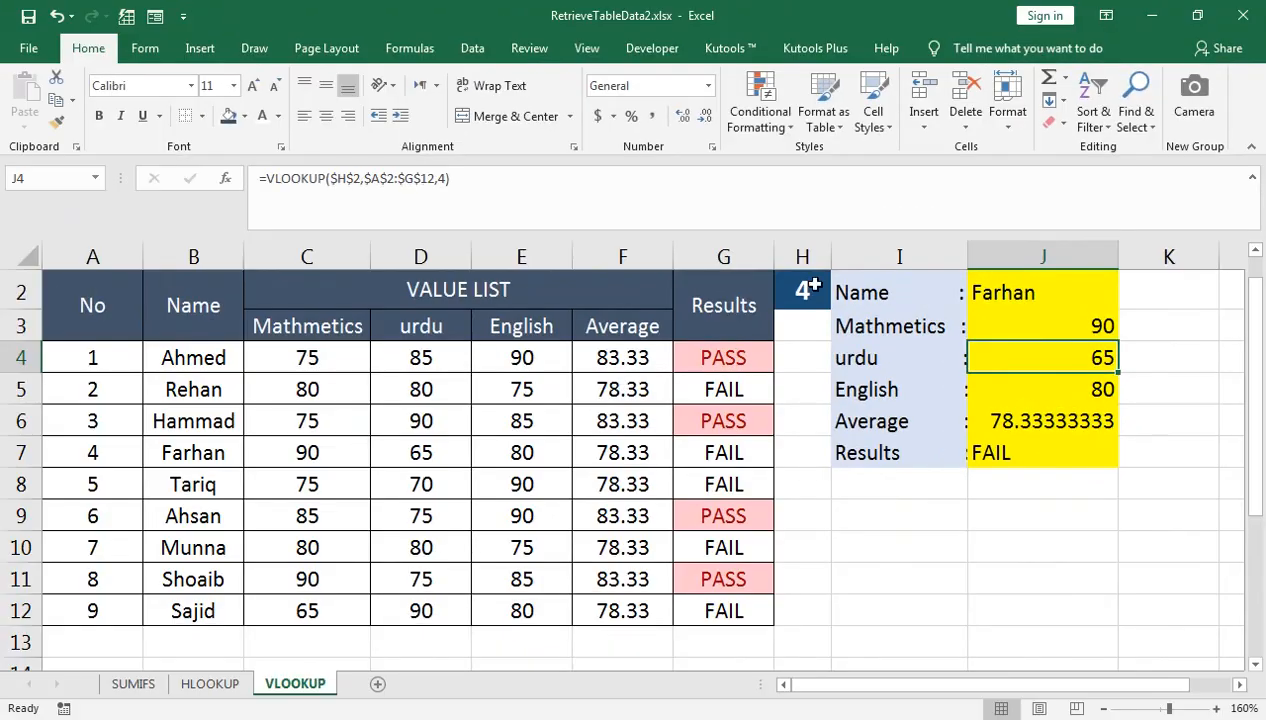
Set the lookup number in H2 to 1 to test the student details.
{"action": "left_click", "coordinate": [329, 96]}
{"action": "type", "text": "1"}
{"action": "key", "text": "Return"}
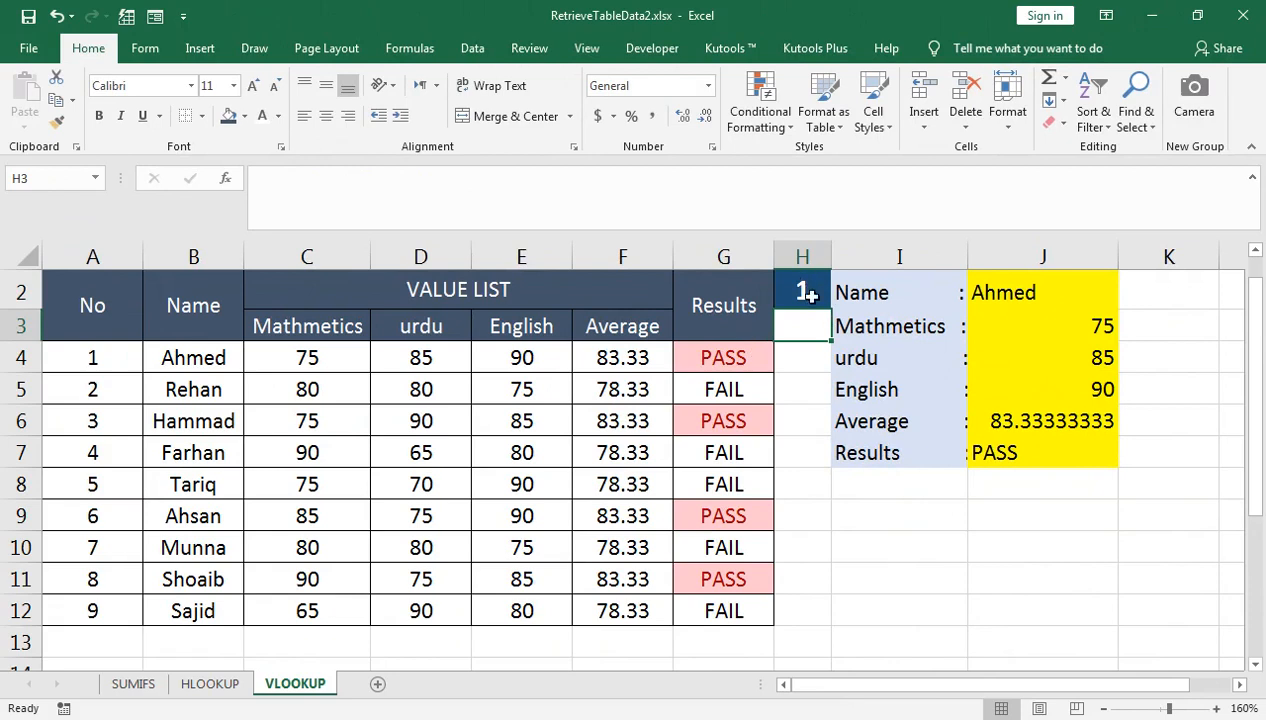
Review the lookup cell H2 and the VLOOKUP formula that uses it in the Name cell J2.
{"action": "left_click", "coordinate": [800, 293]}
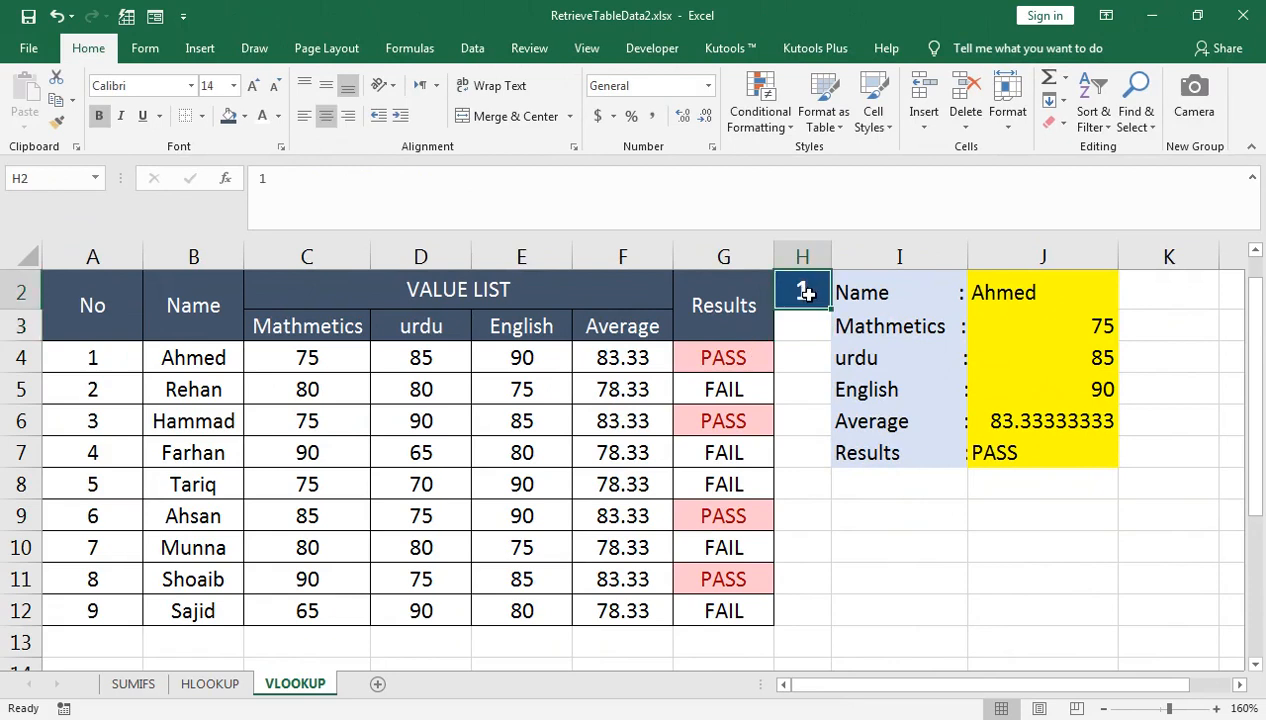
{"action": "double_click", "coordinate": [1012, 290]}
{"action": "left_click", "coordinate": [1012, 290]}
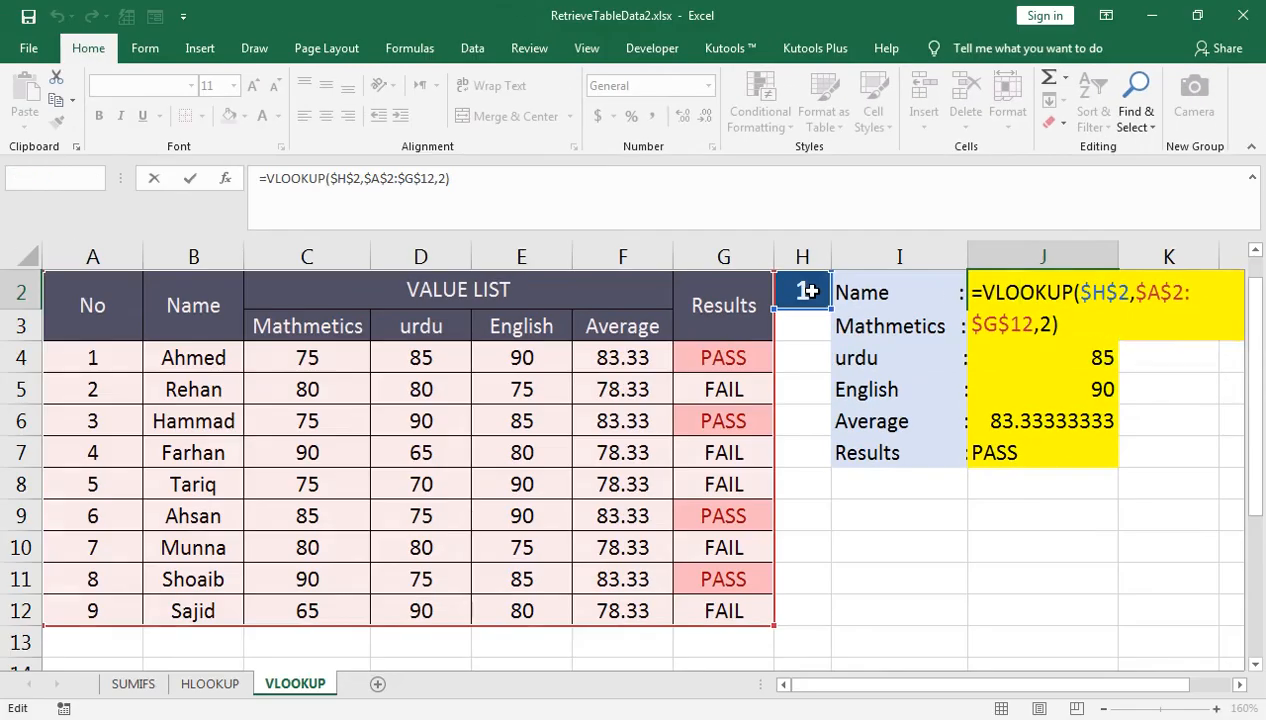
{"action": "key", "text": "Return"}
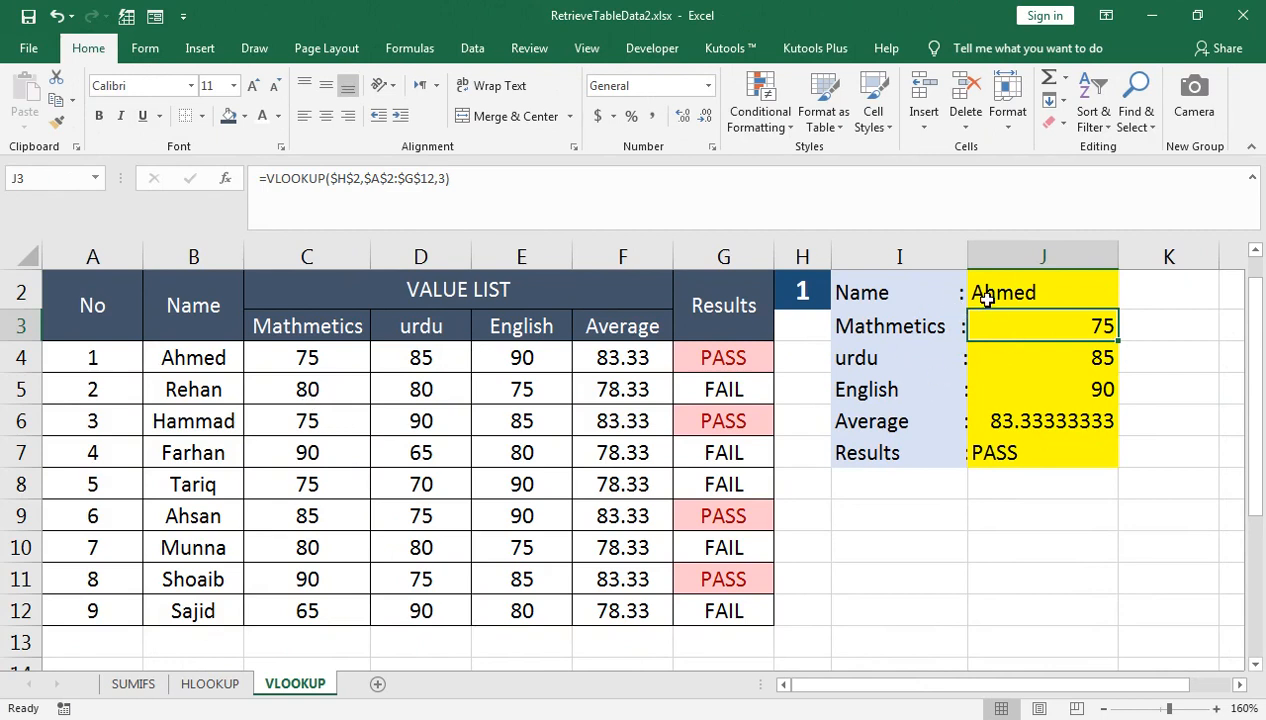
Test the student lookup by setting H2 to 2 and then to 3.
{"action": "left_click", "coordinate": [795, 295]}
{"action": "type", "text": "2"}
{"action": "key", "text": "Return"}
{"action": "left_click", "coordinate": [807, 295]}
{"action": "type", "text": "3"}
{"action": "key", "text": "Return"}
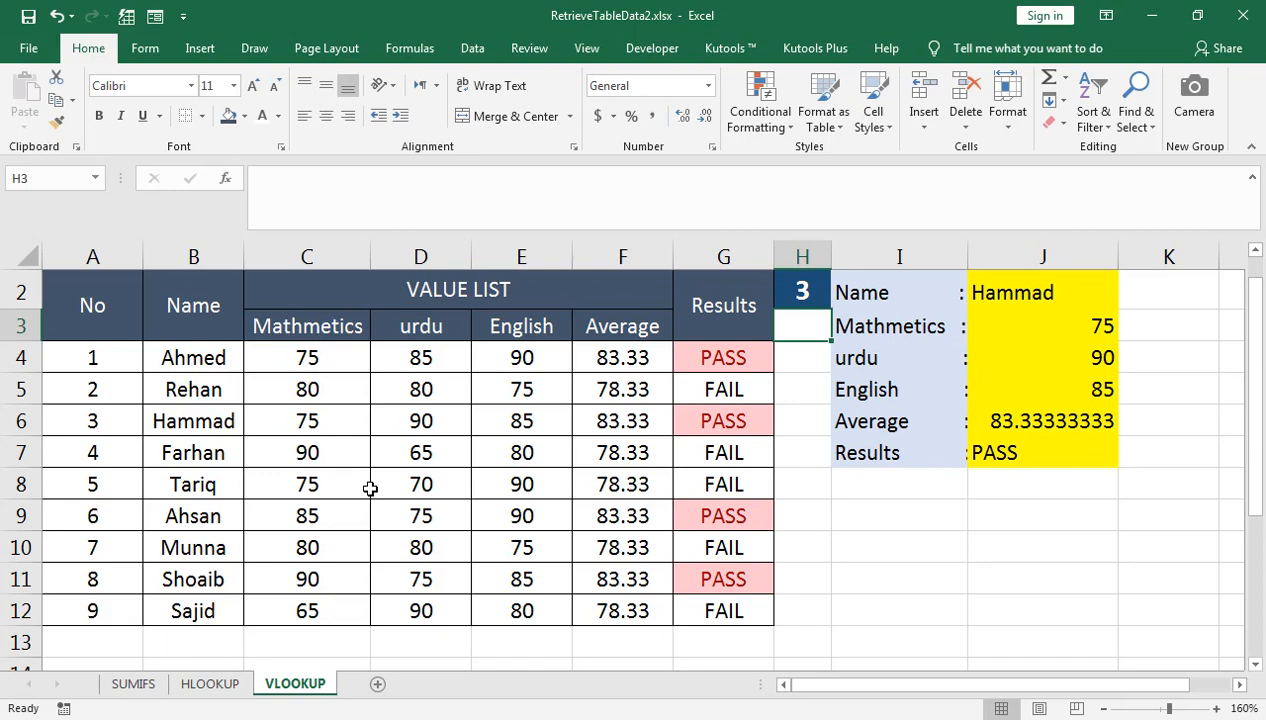
Switch to the Google Chrome window with the YouTube channel's videos page.
{"action": "mouse_move", "coordinate": [270, 719]}
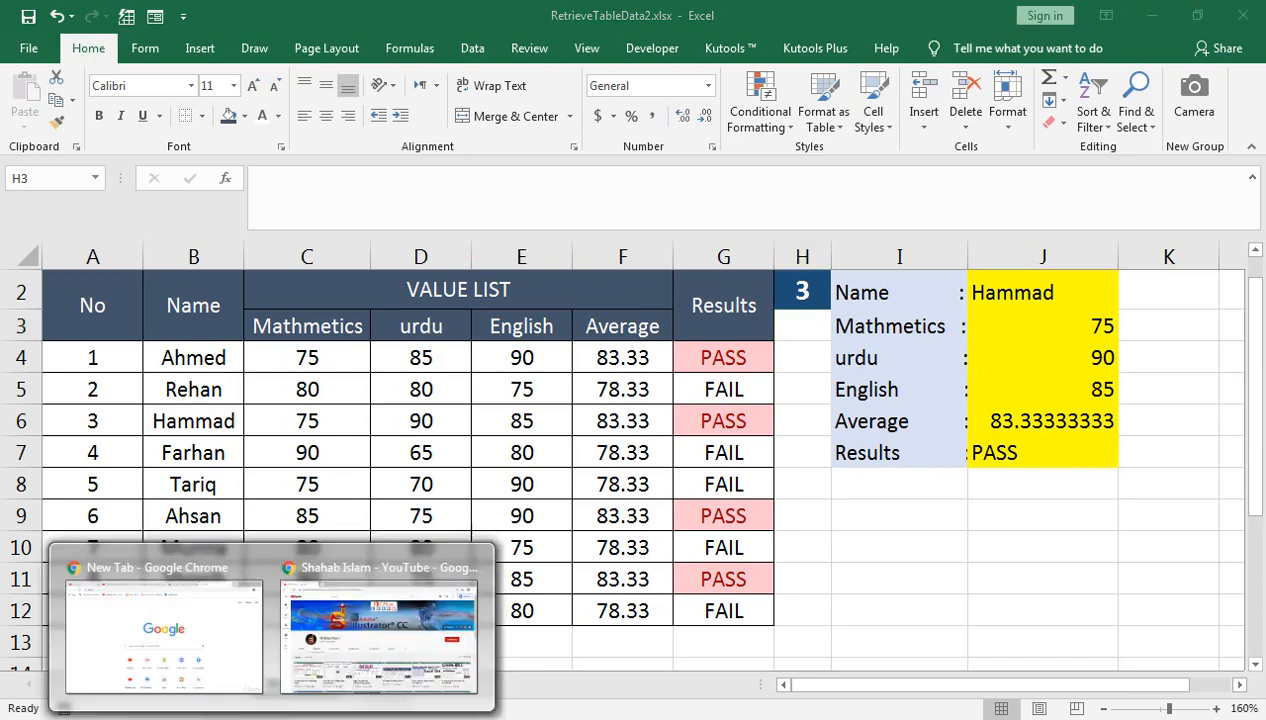
{"action": "left_click", "coordinate": [338, 582]}
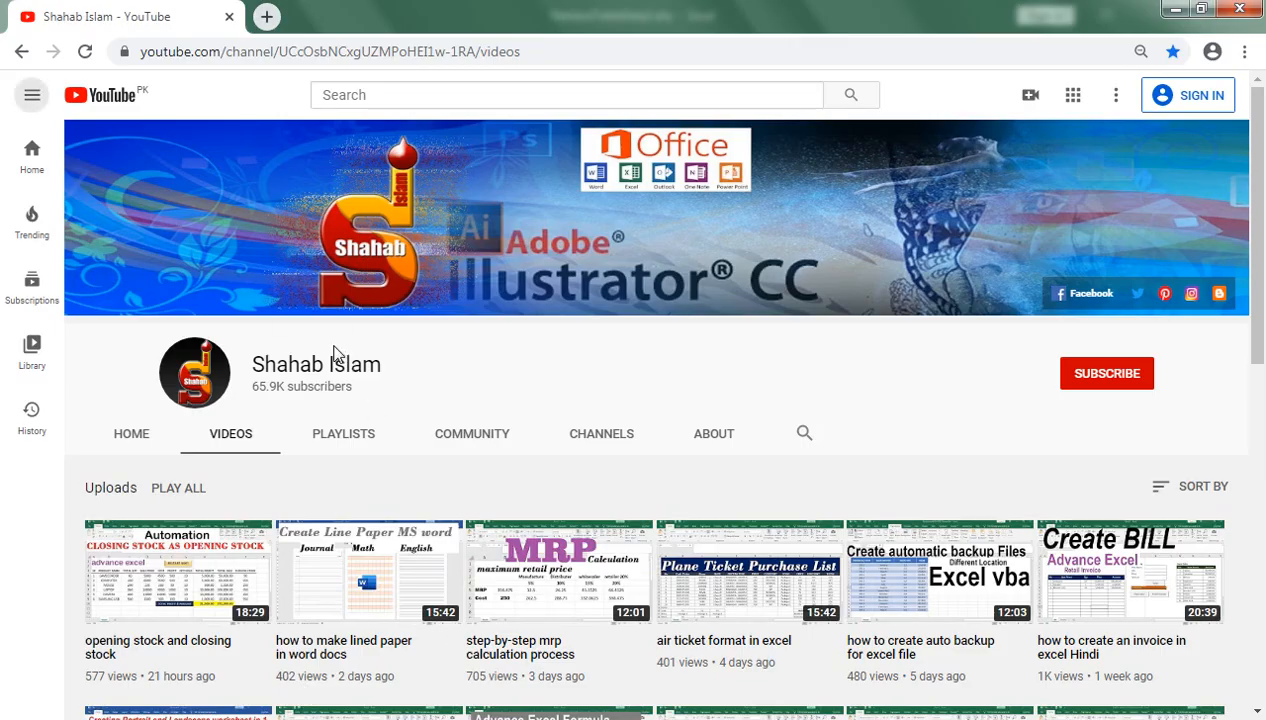